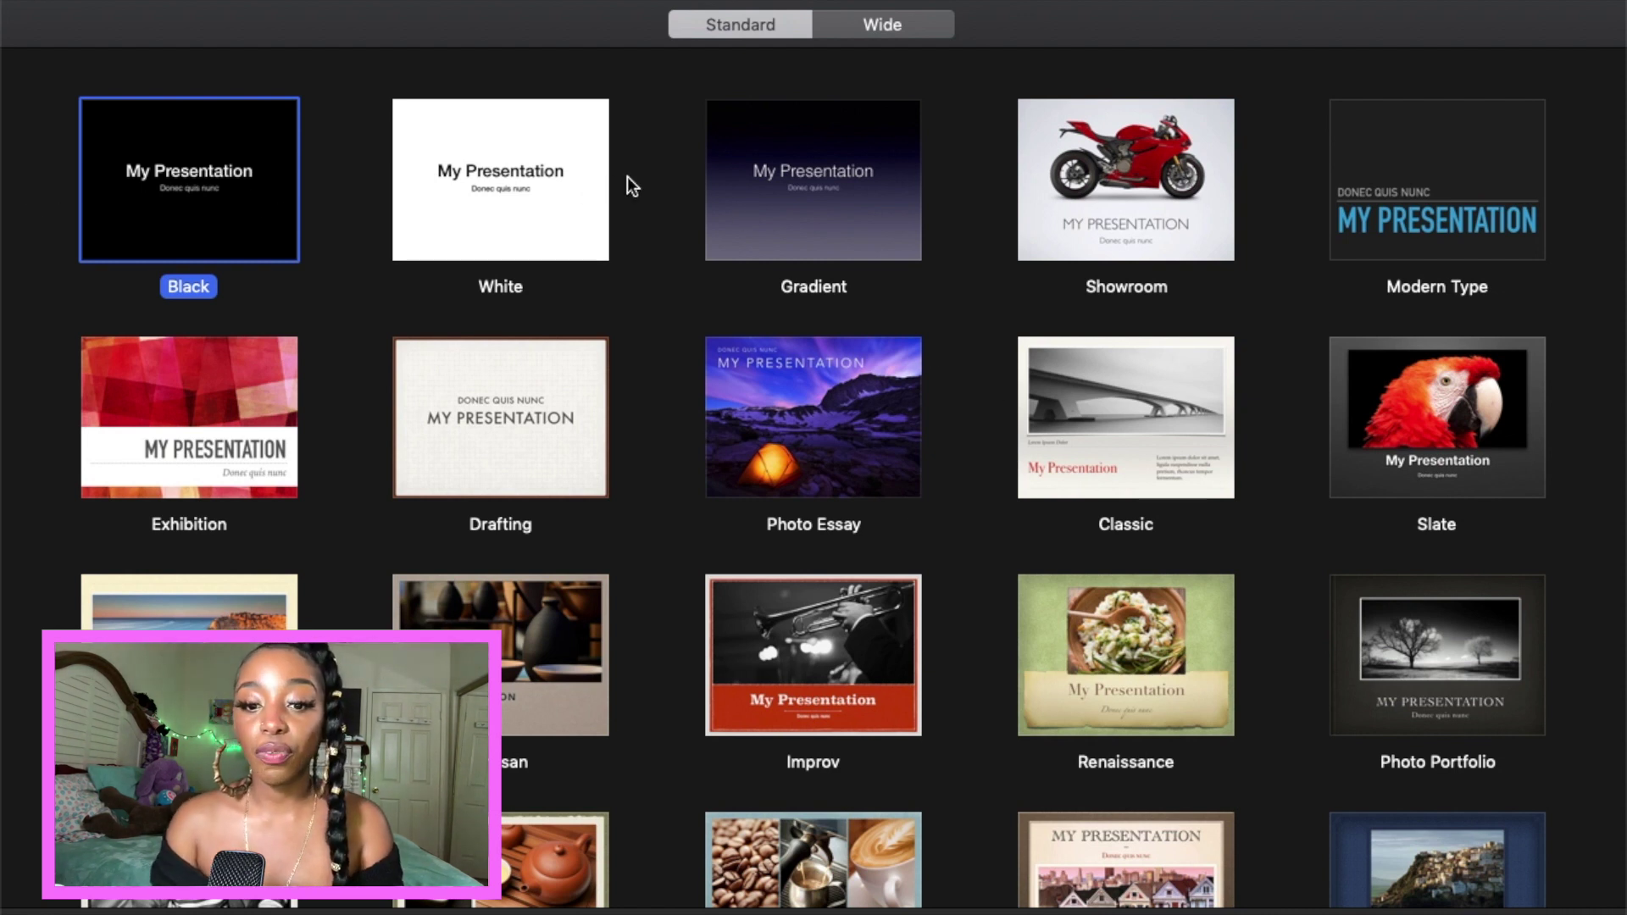
# Step: Create a White-theme presentation and delete the slide's title and body placeholders
pyautogui.click(495, 140)
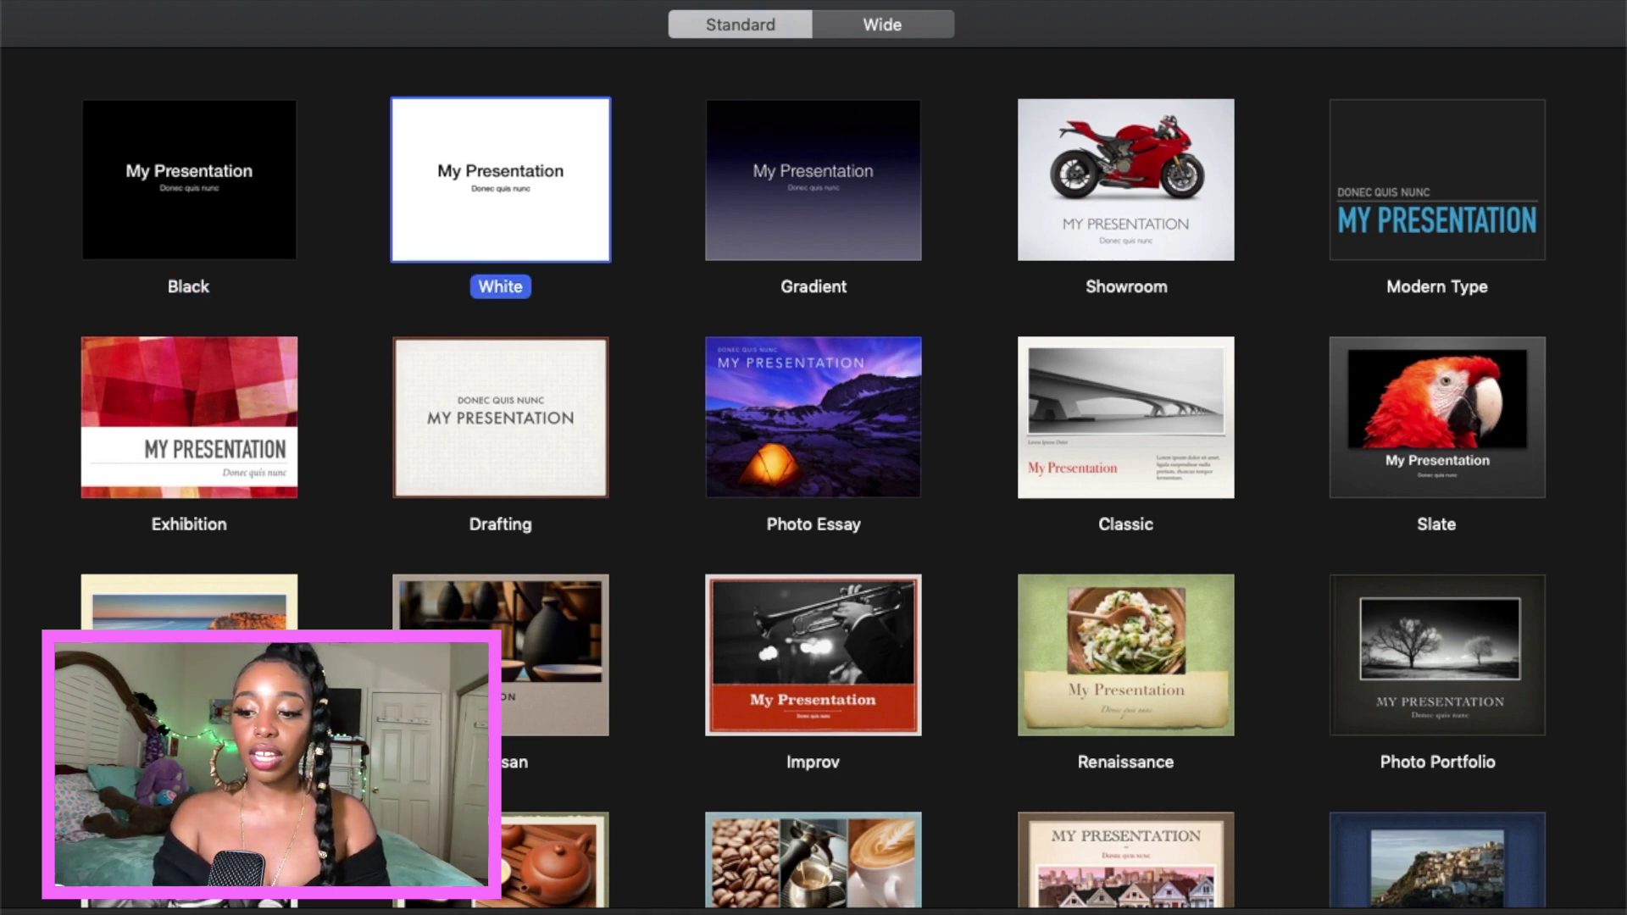
pyautogui.press('Return')
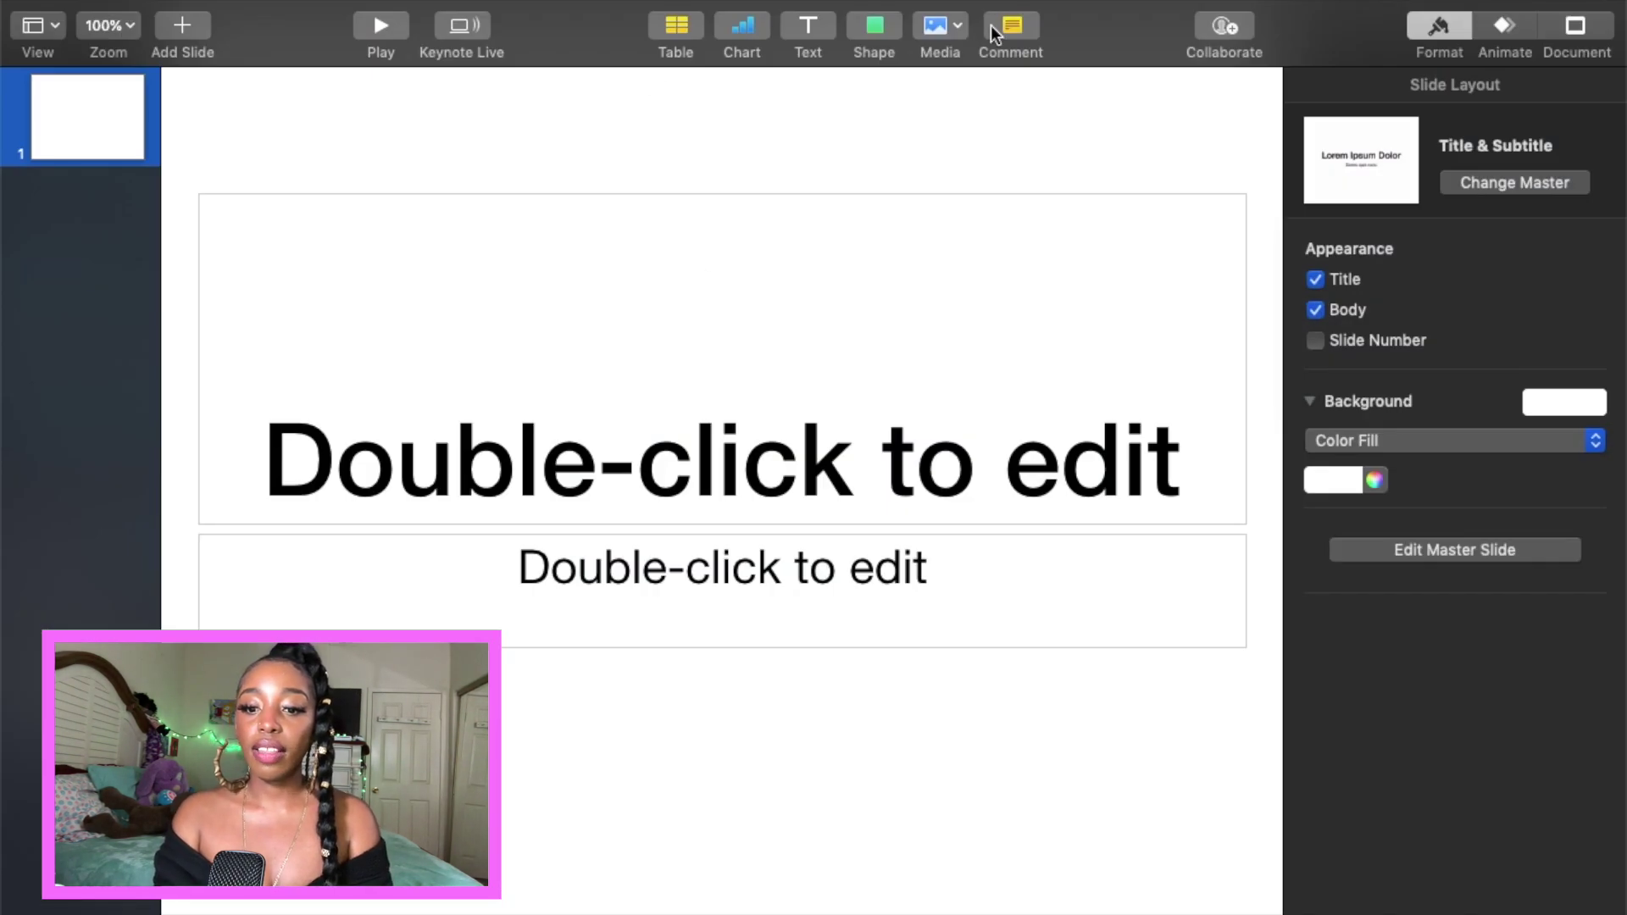
pyautogui.click(1090, 327)
pyautogui.press('BackSpace')
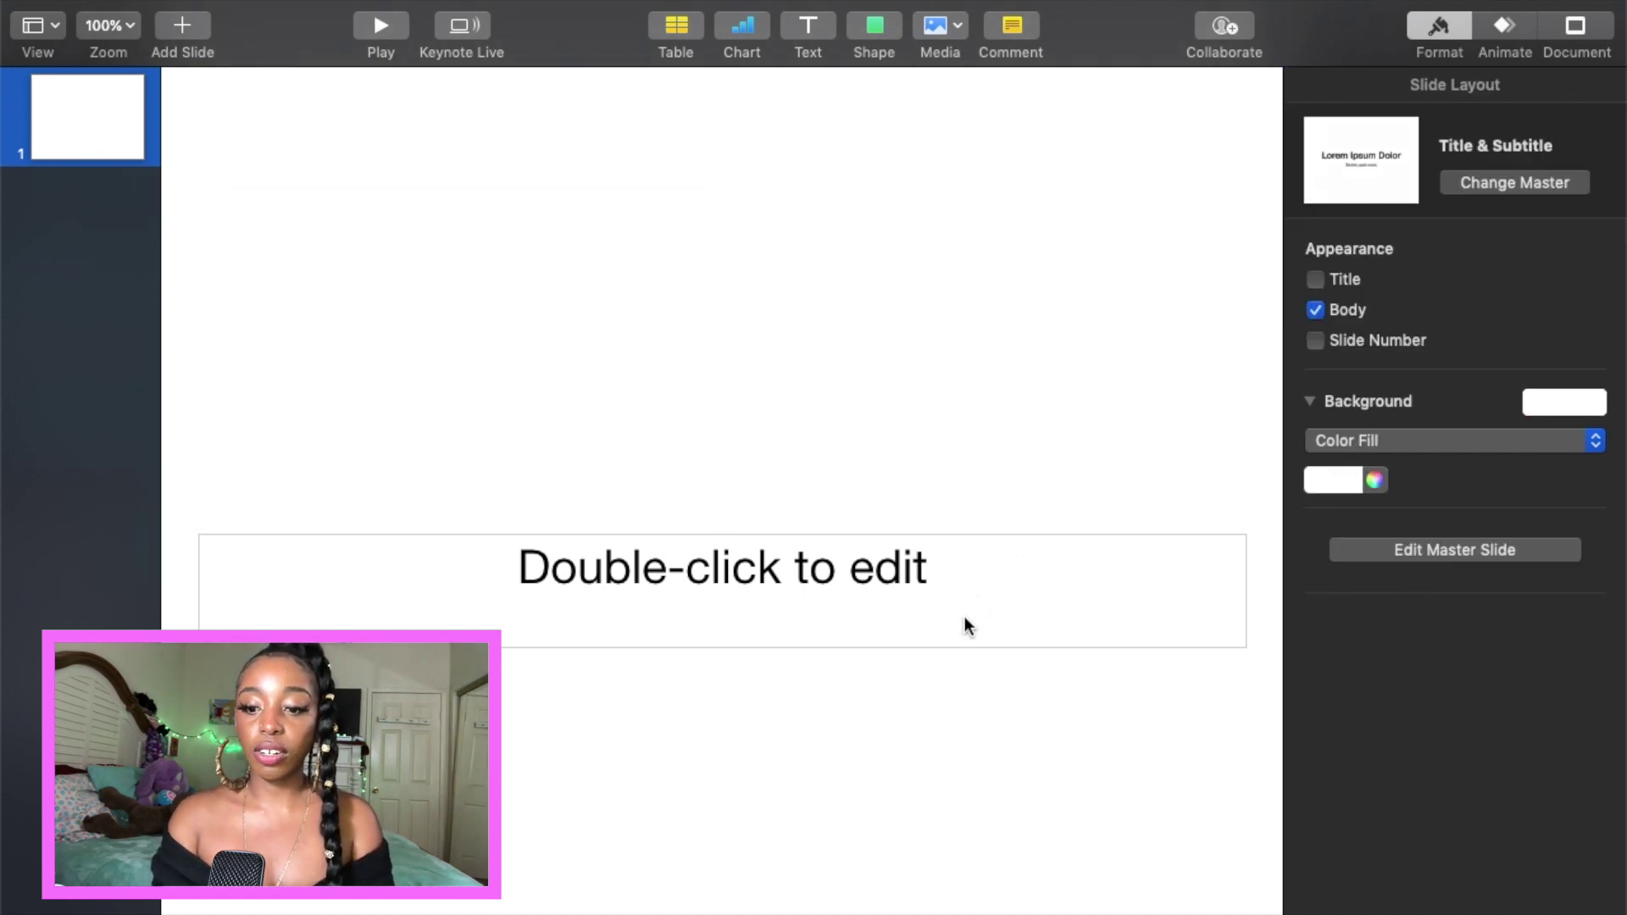
pyautogui.click(963, 599)
pyautogui.press('BackSpace')
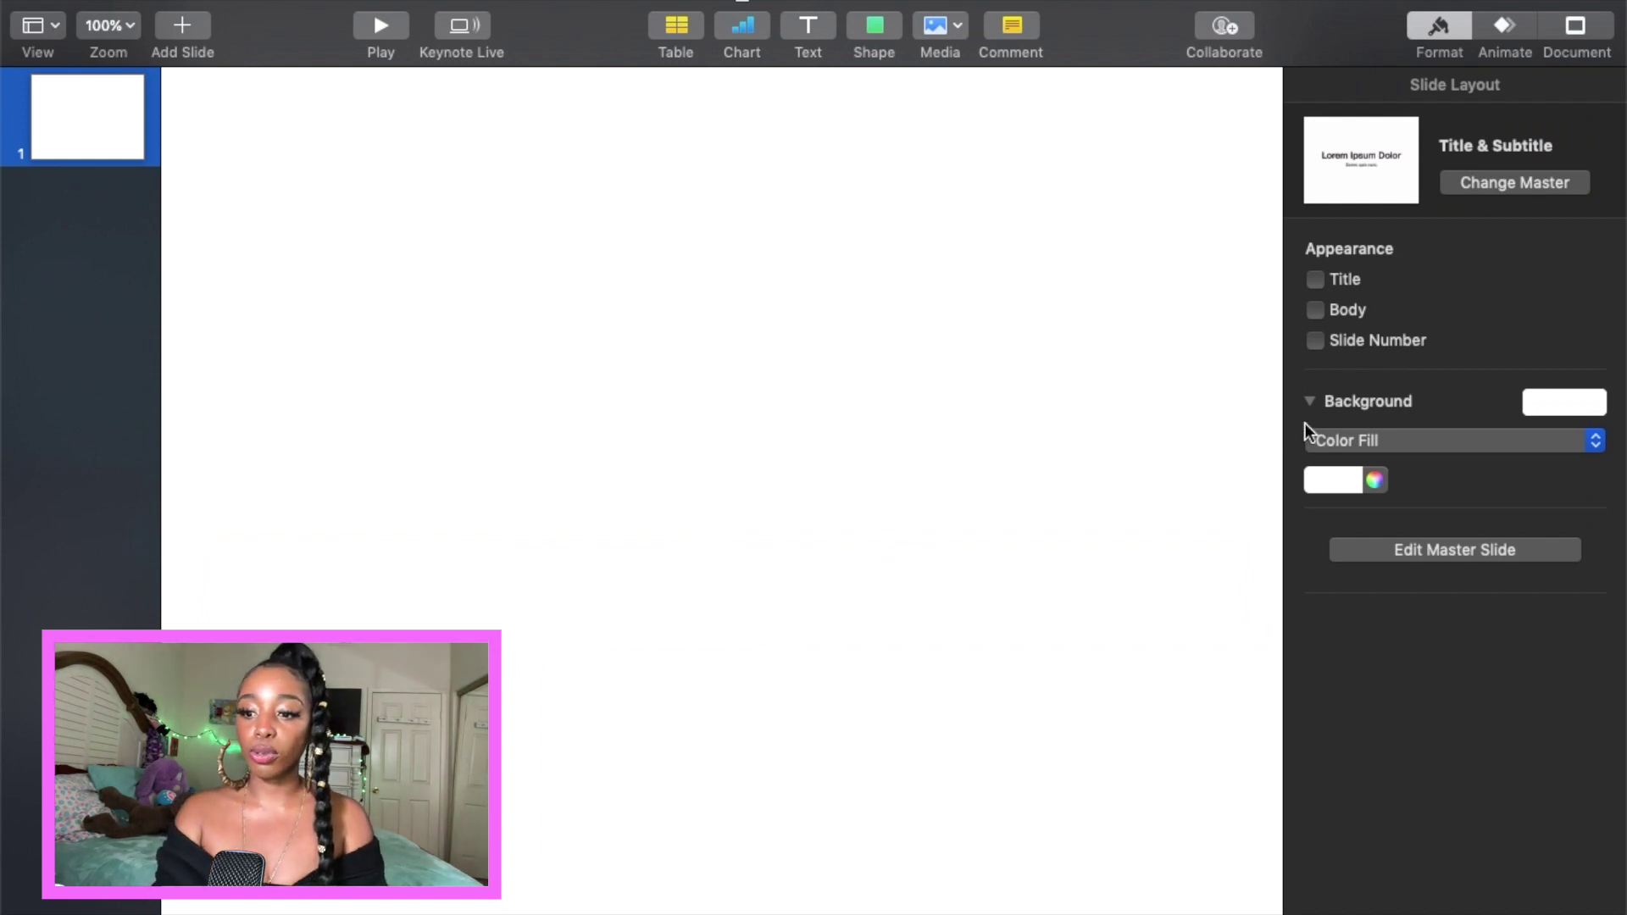
# Step: Fill the slide background with the third green colour swatch
pyautogui.click(1548, 414)
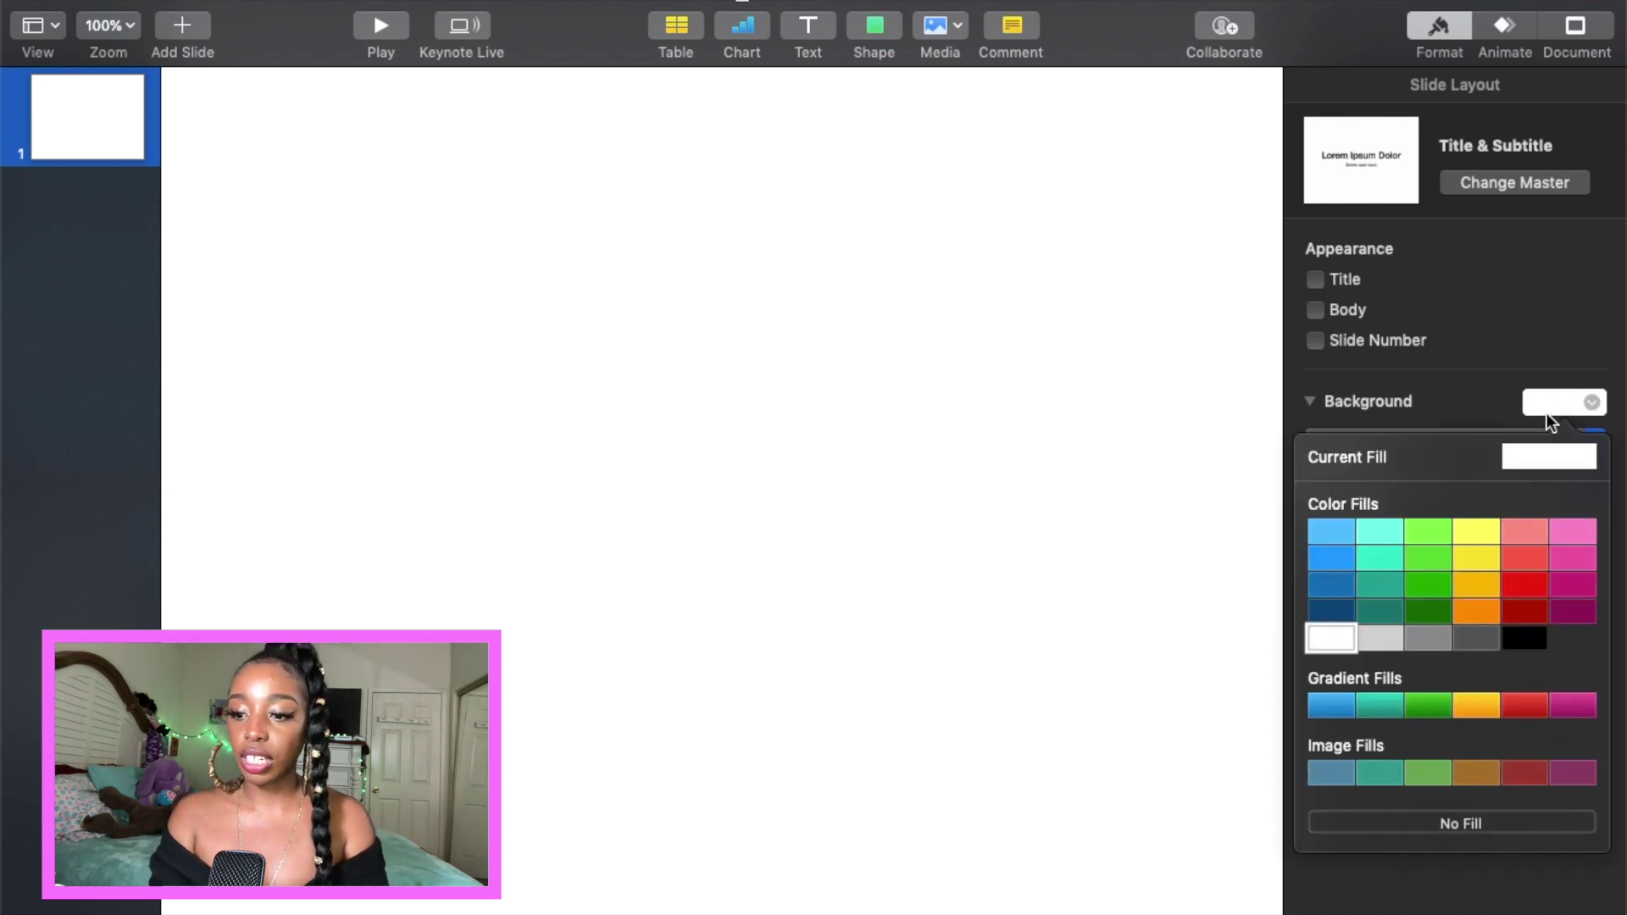
pyautogui.click(1436, 583)
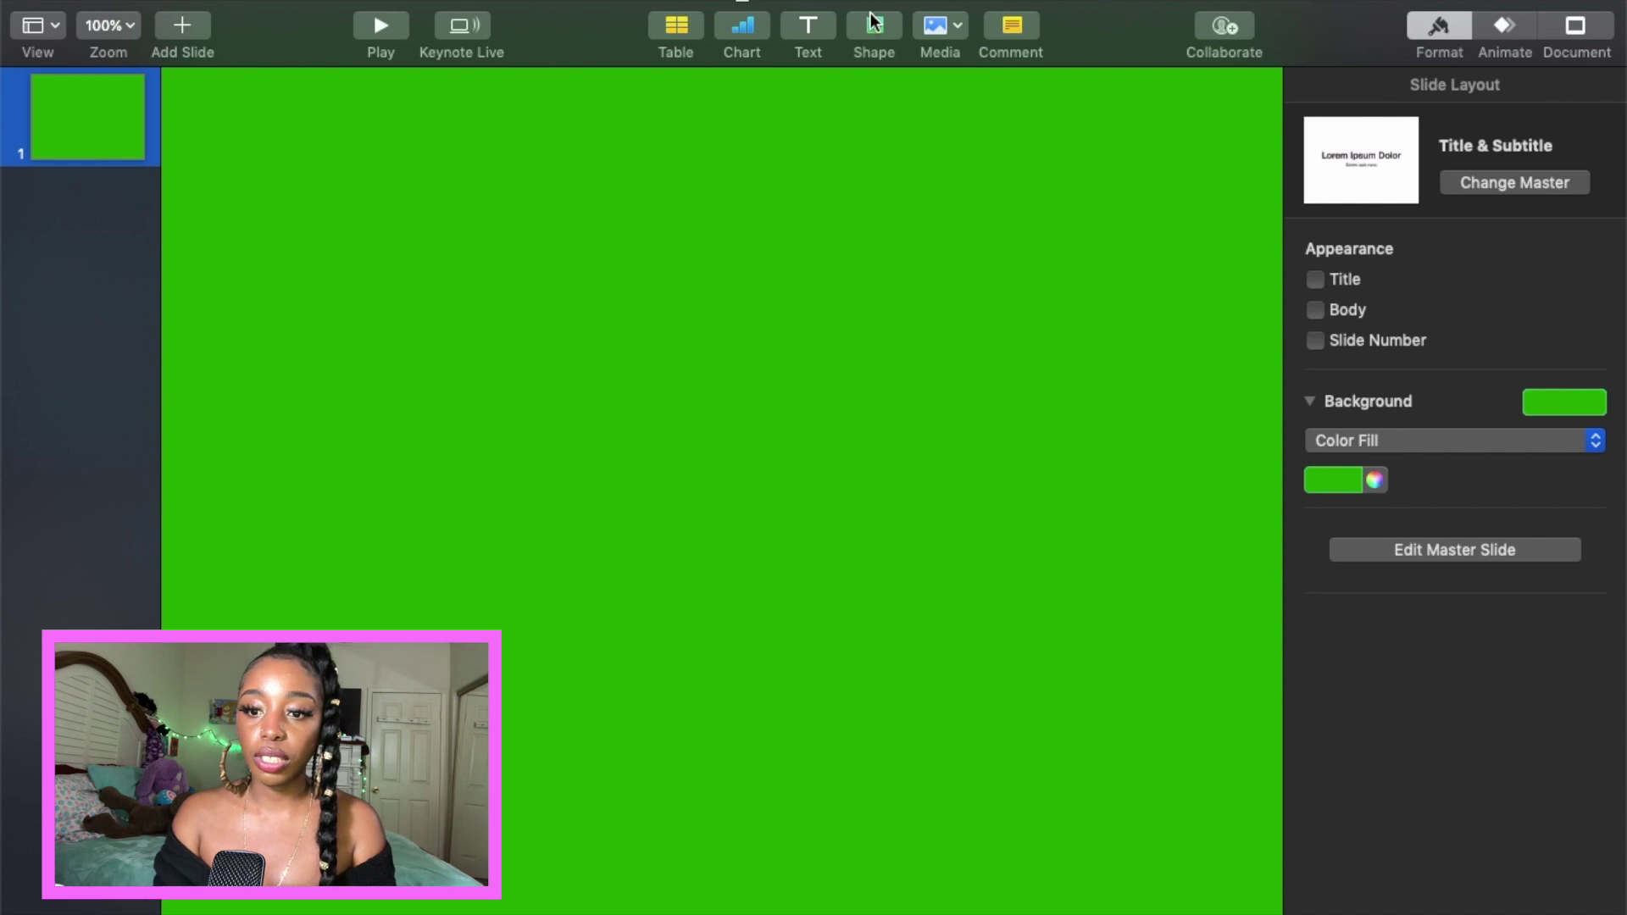
pyautogui.click(923, 29)
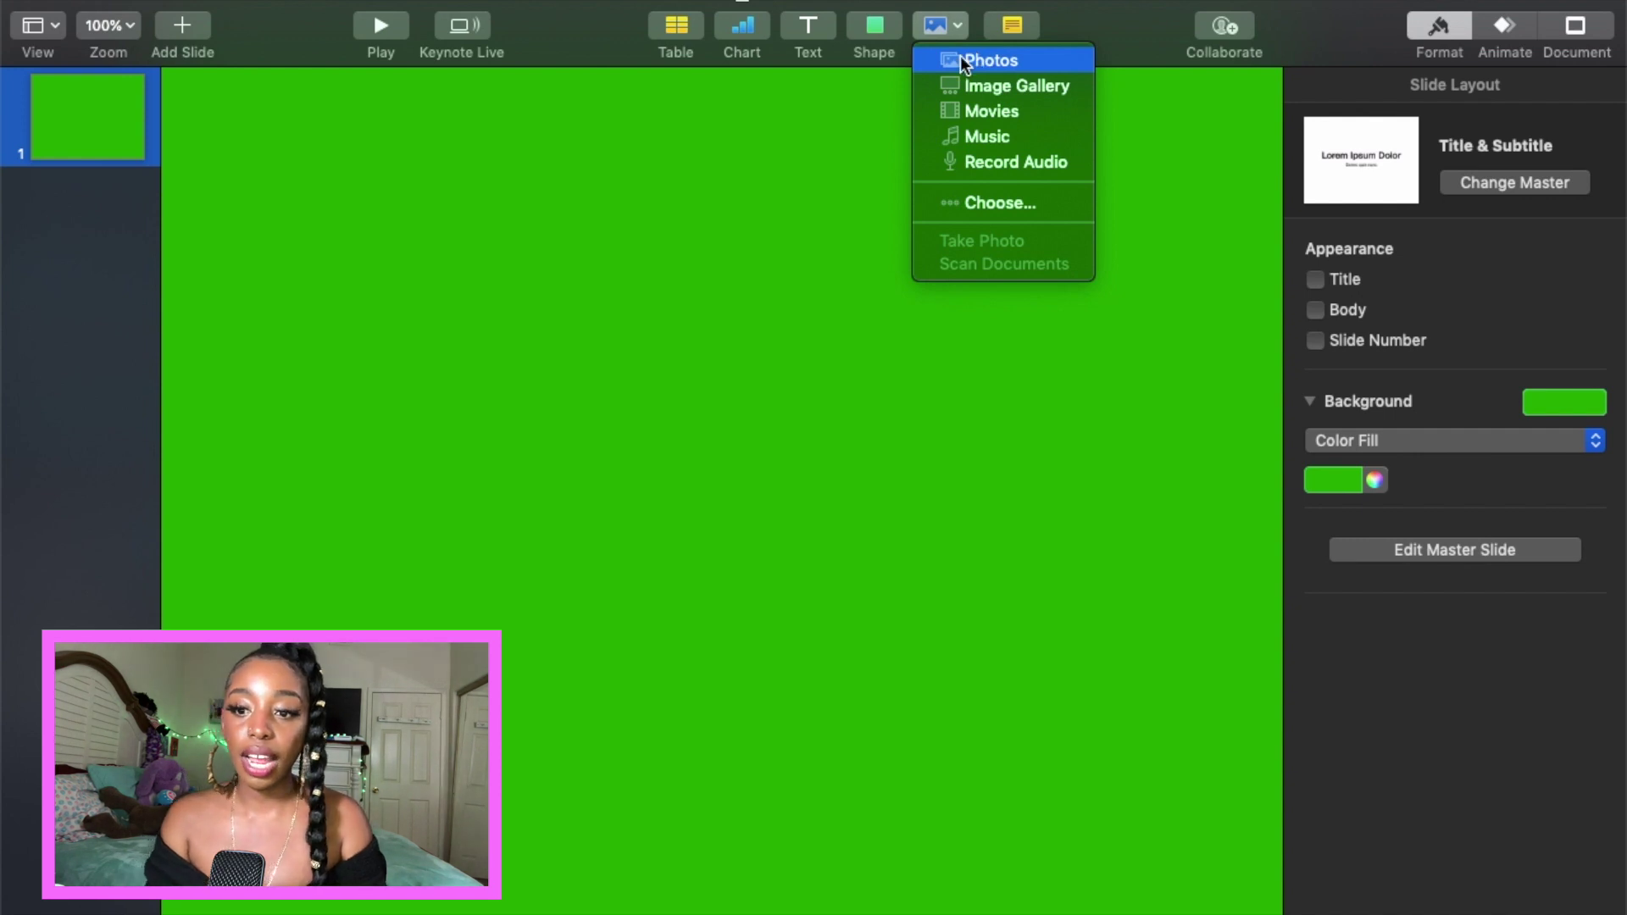
# Step: Insert an image gallery holding subscribe button.png, found by searching 'subscribe button'
pyautogui.click(1014, 85)
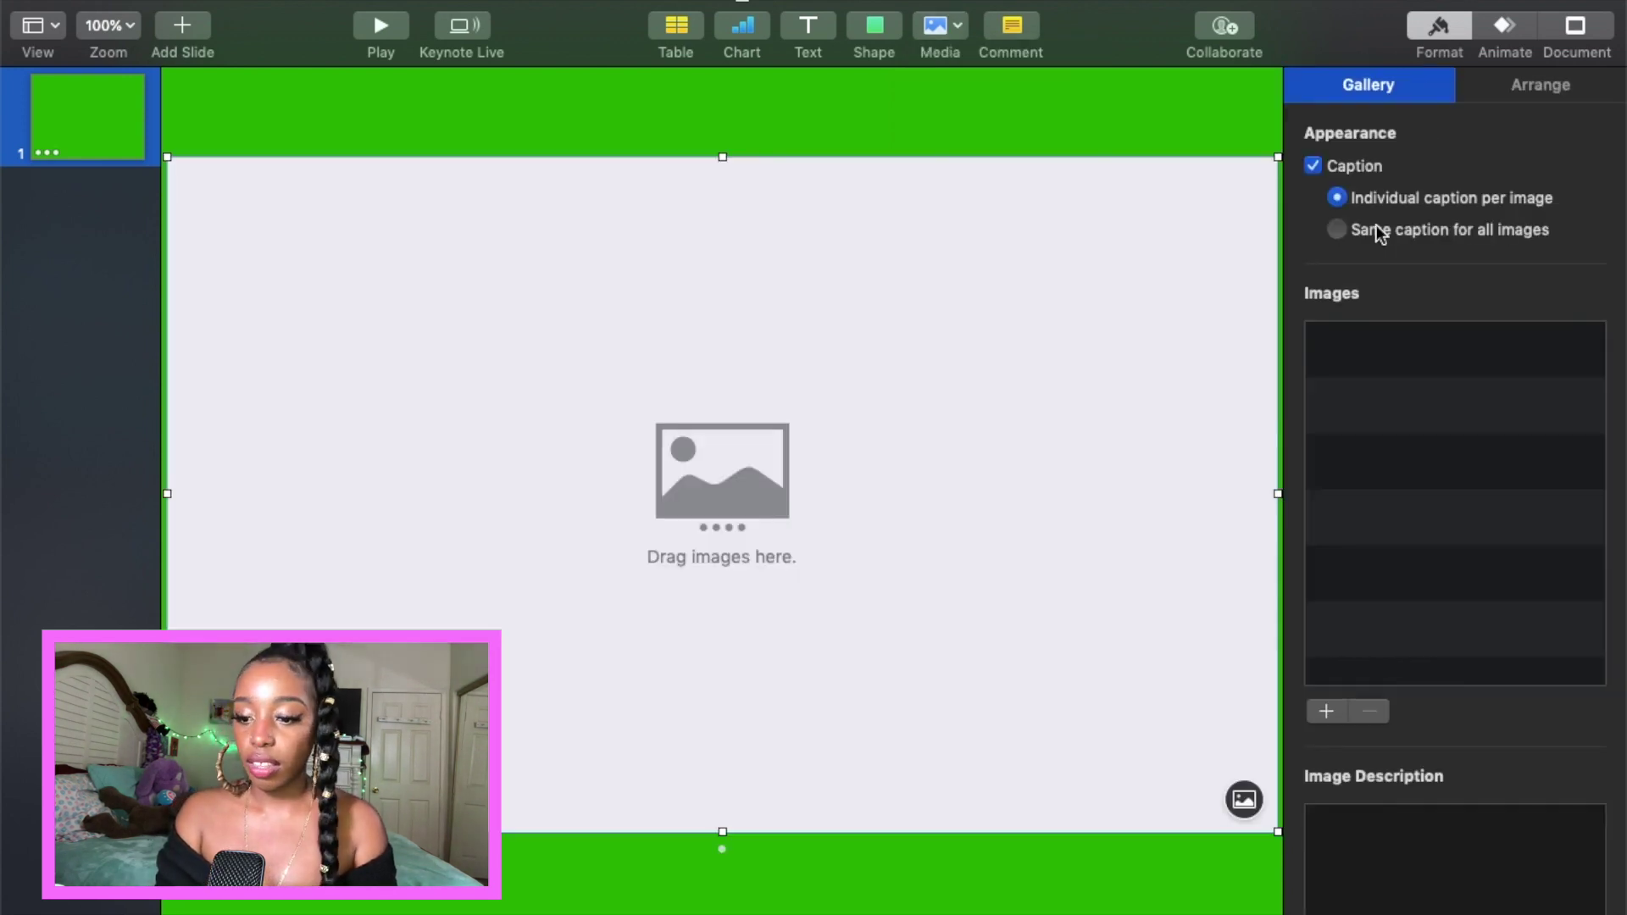
pyautogui.click(1244, 800)
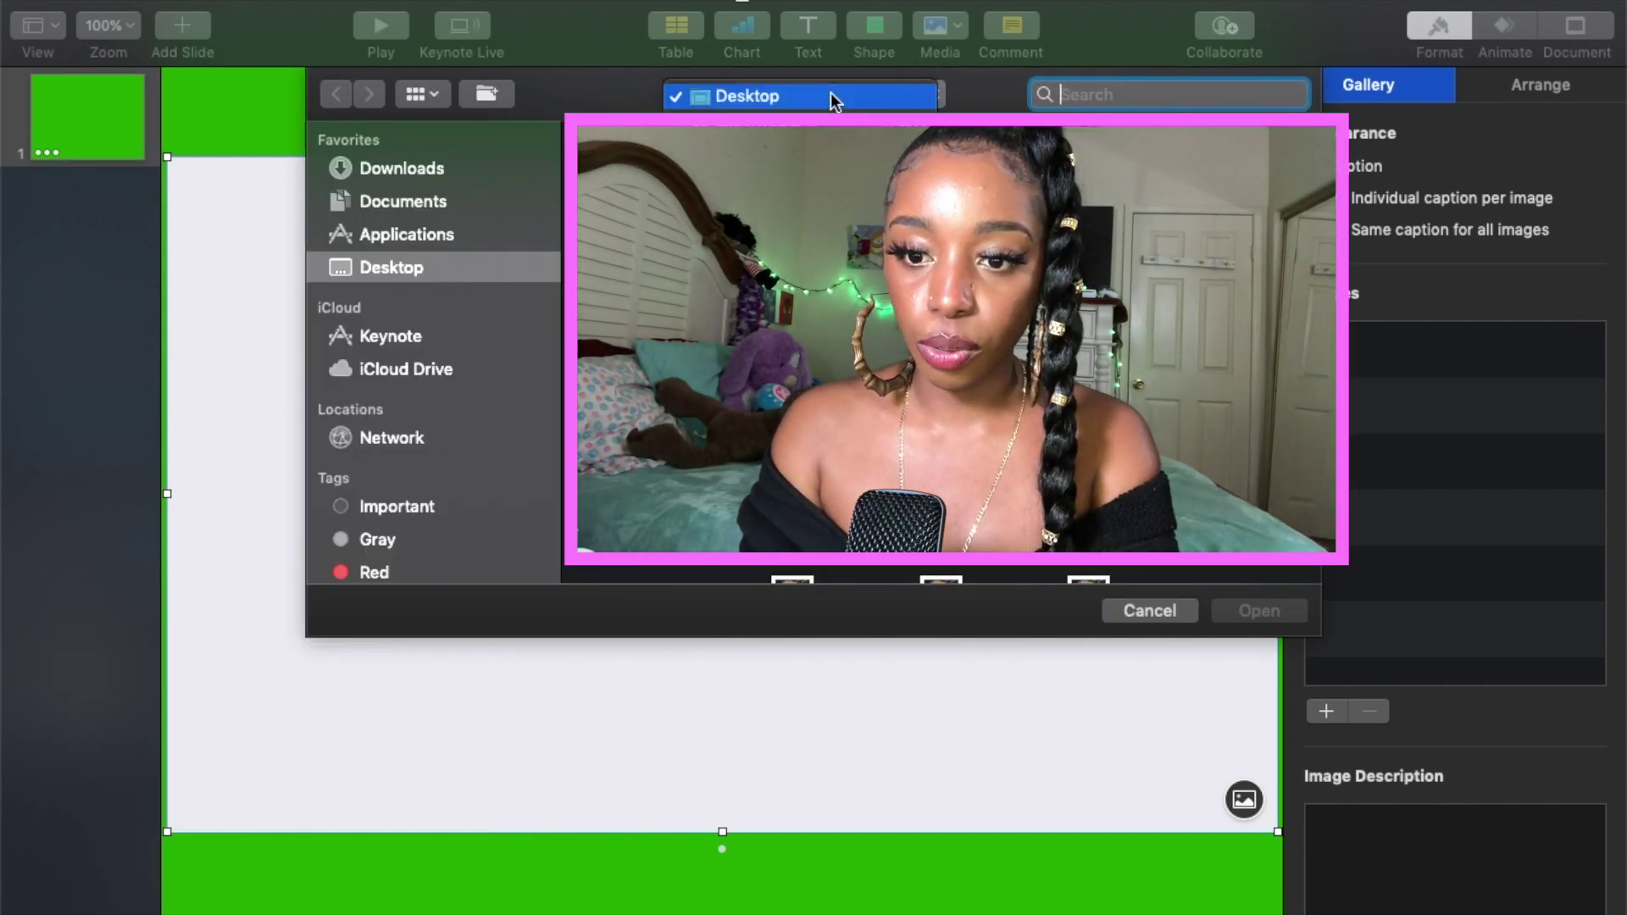
pyautogui.write('subsri')
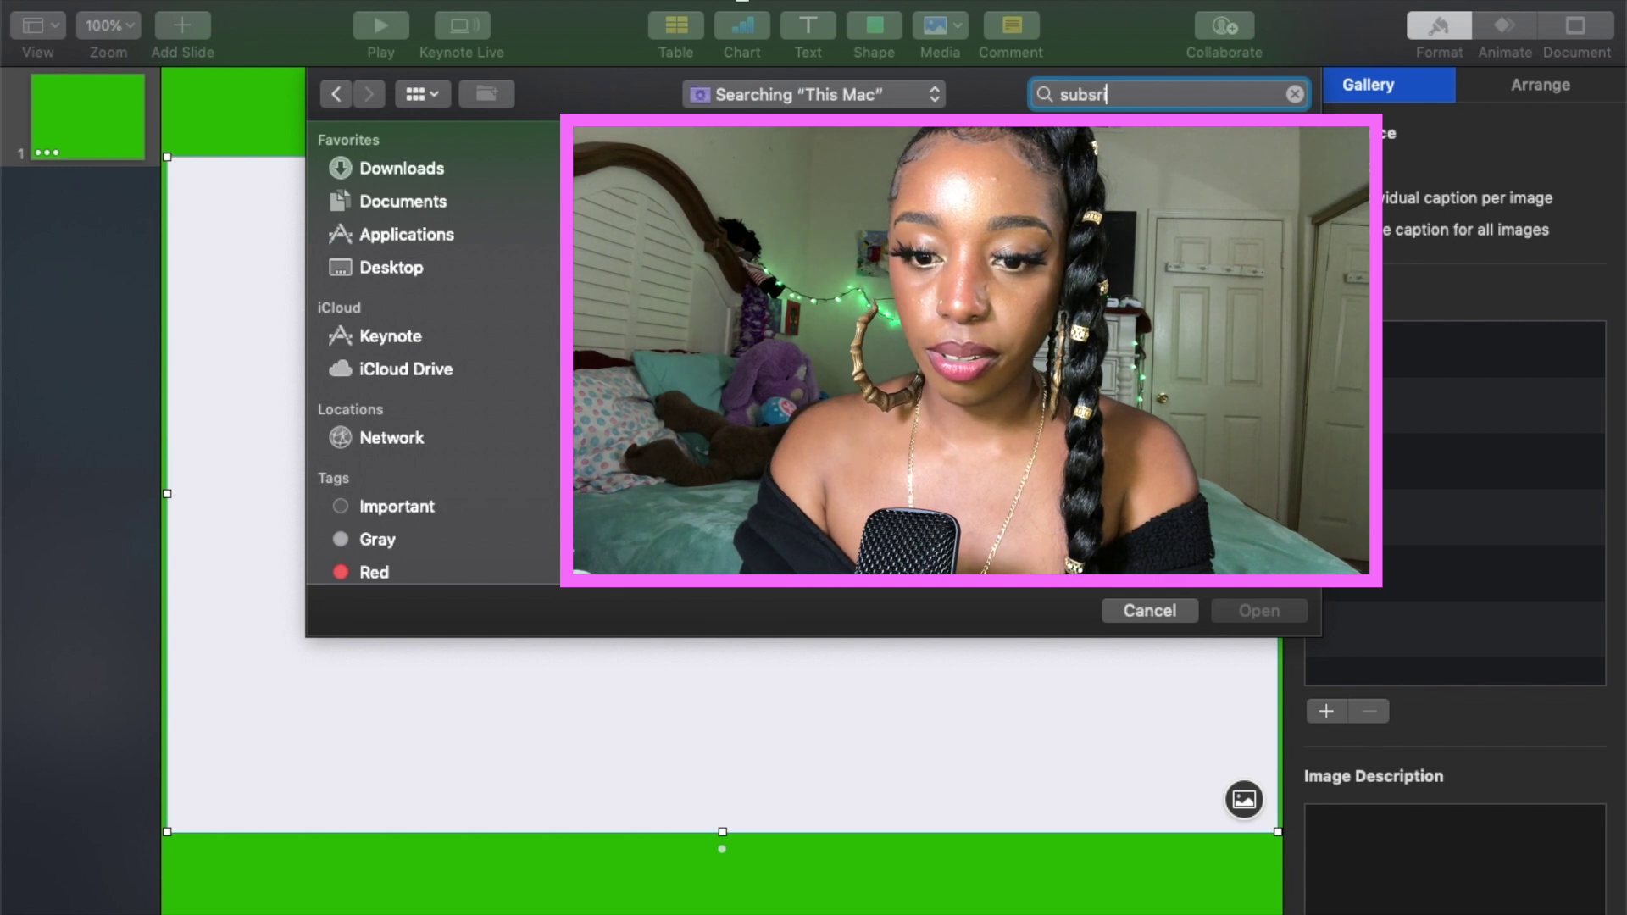
pyautogui.write('be button')
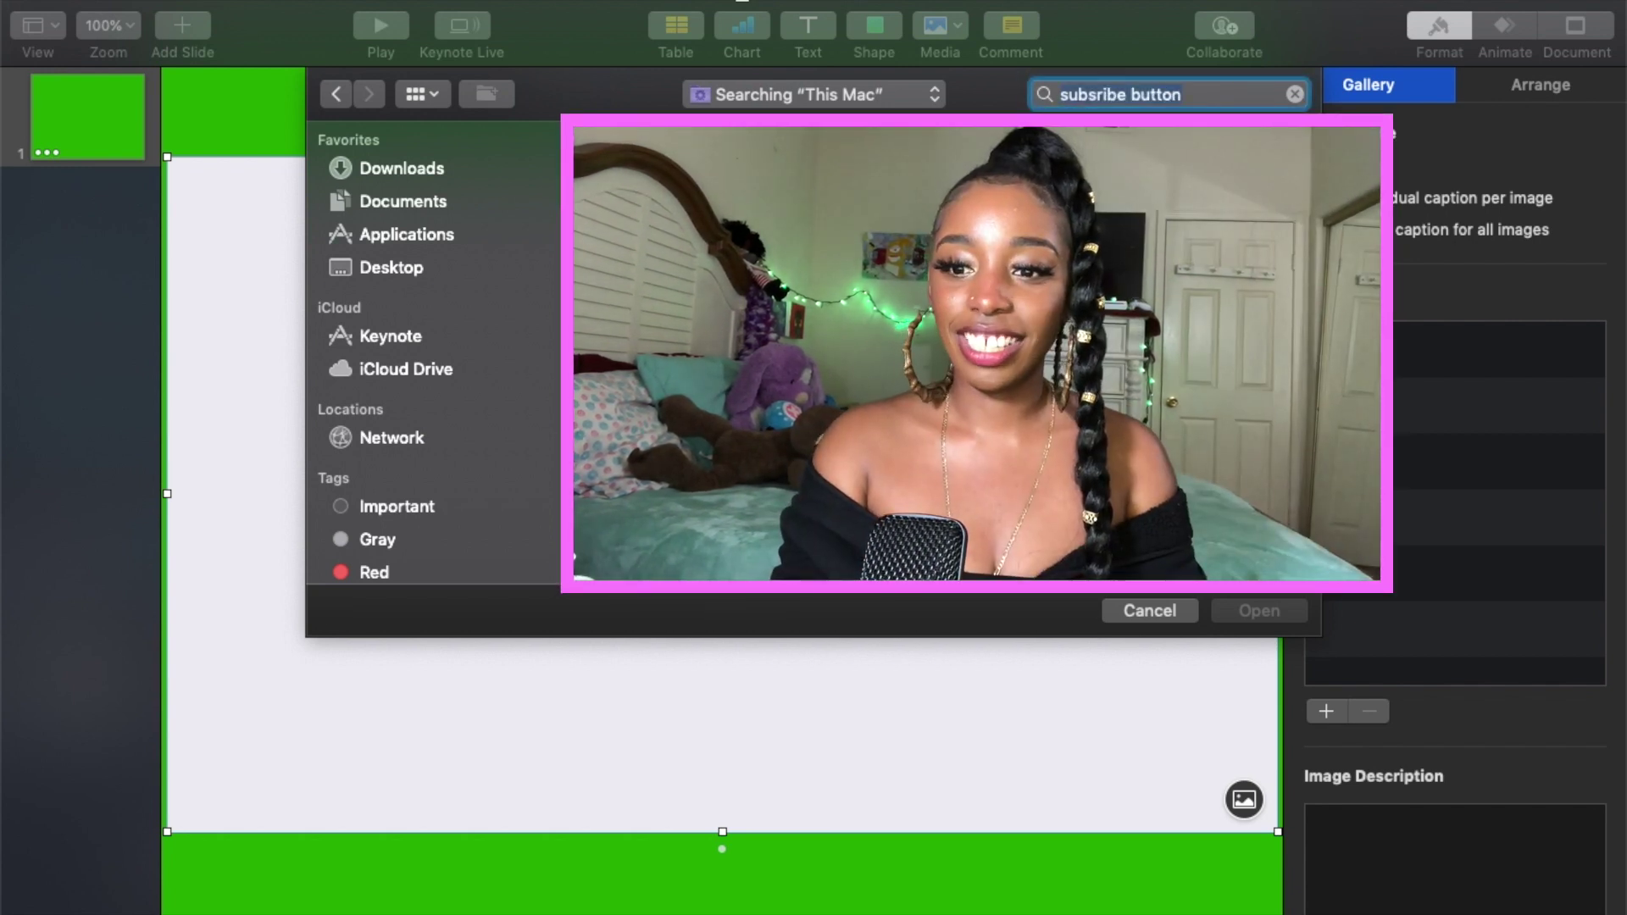
pyautogui.click(1107, 94)
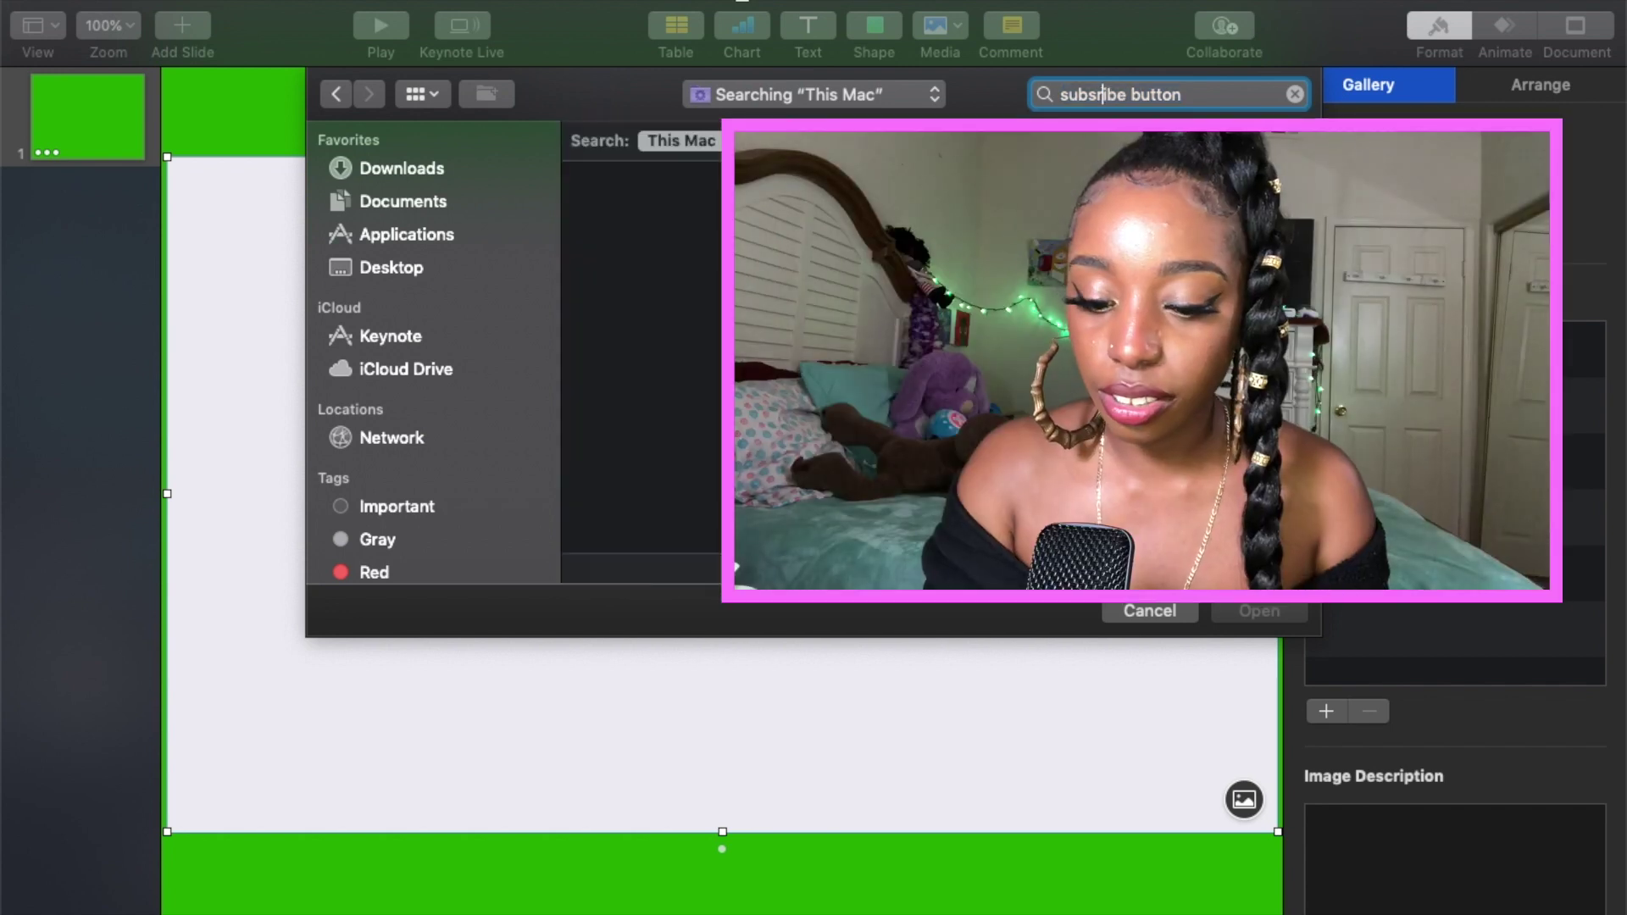
pyautogui.write('c')
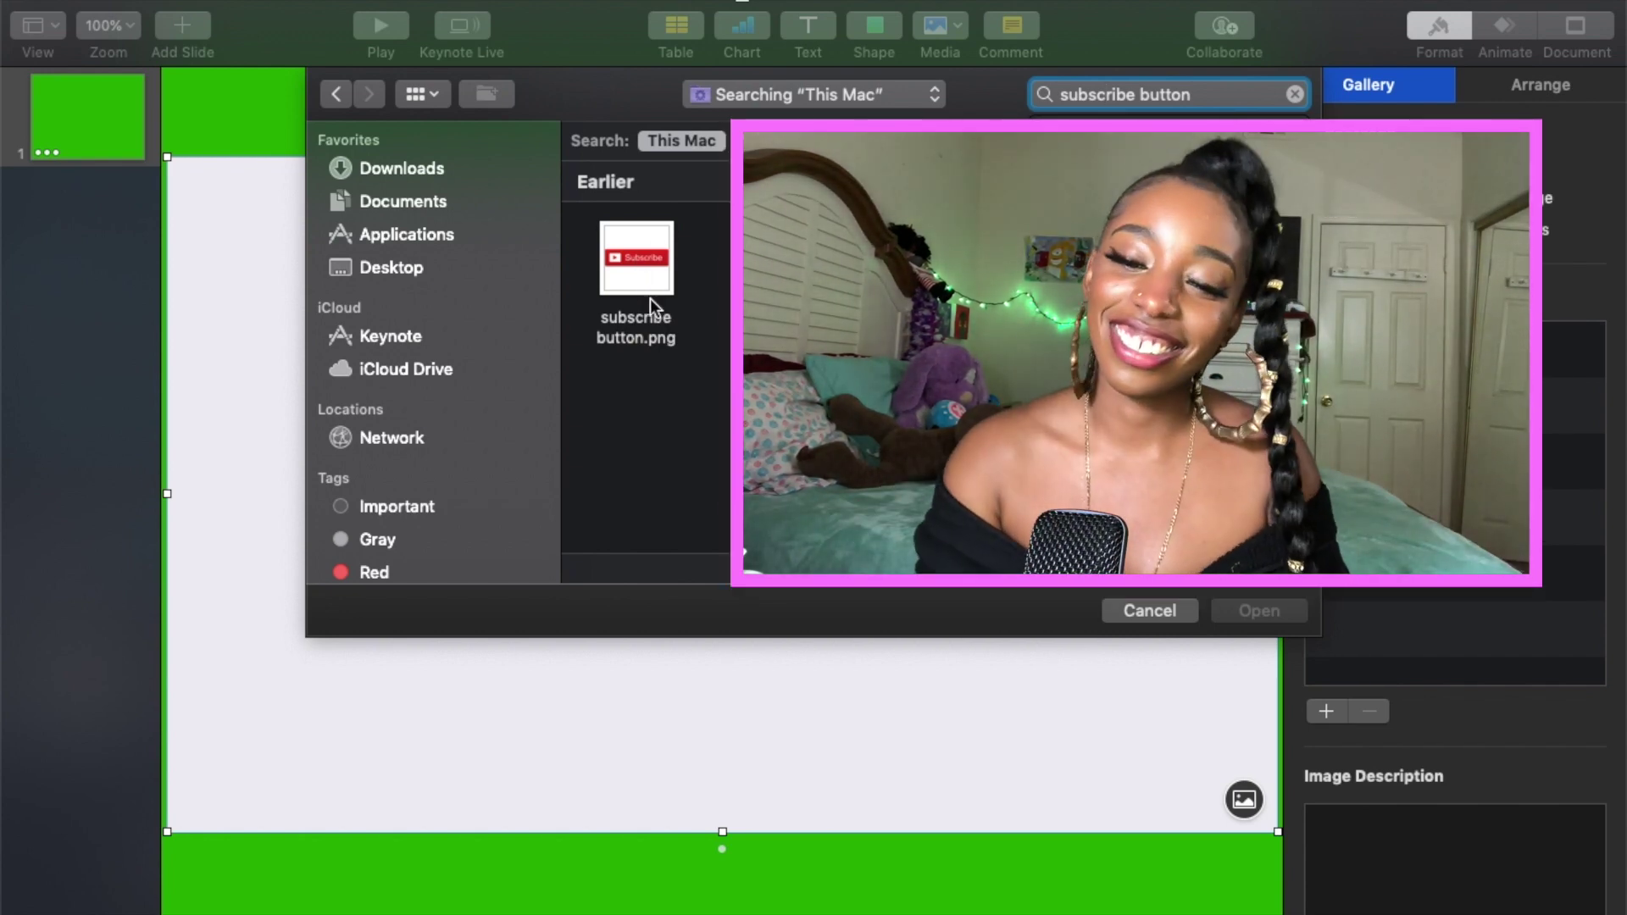
pyautogui.click(629, 256)
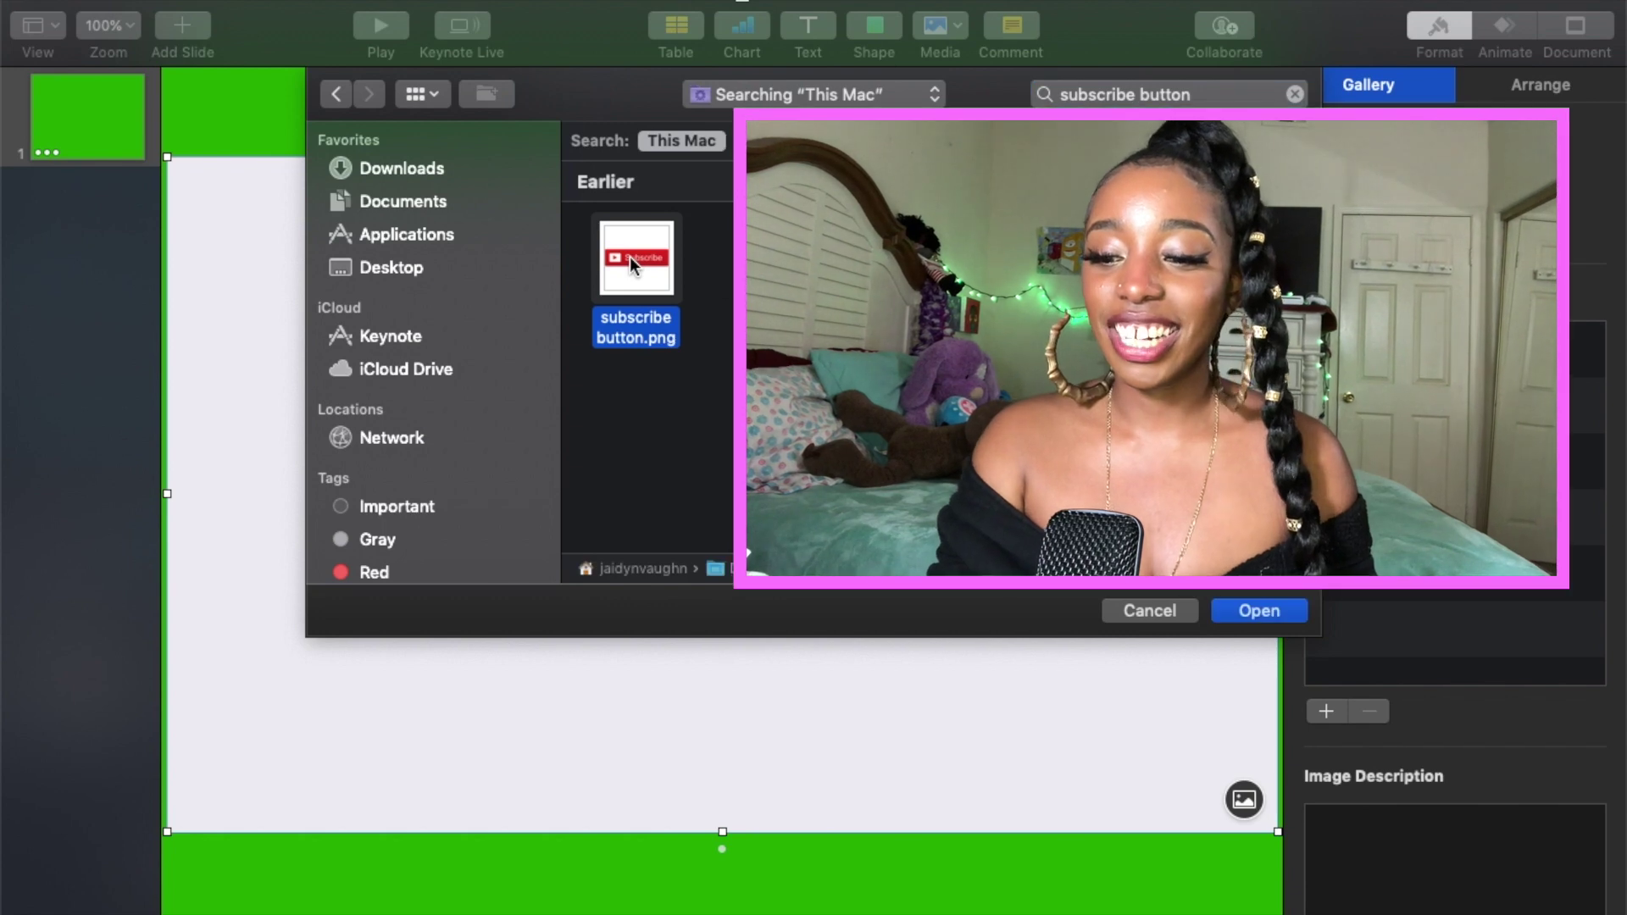
pyautogui.click(1279, 610)
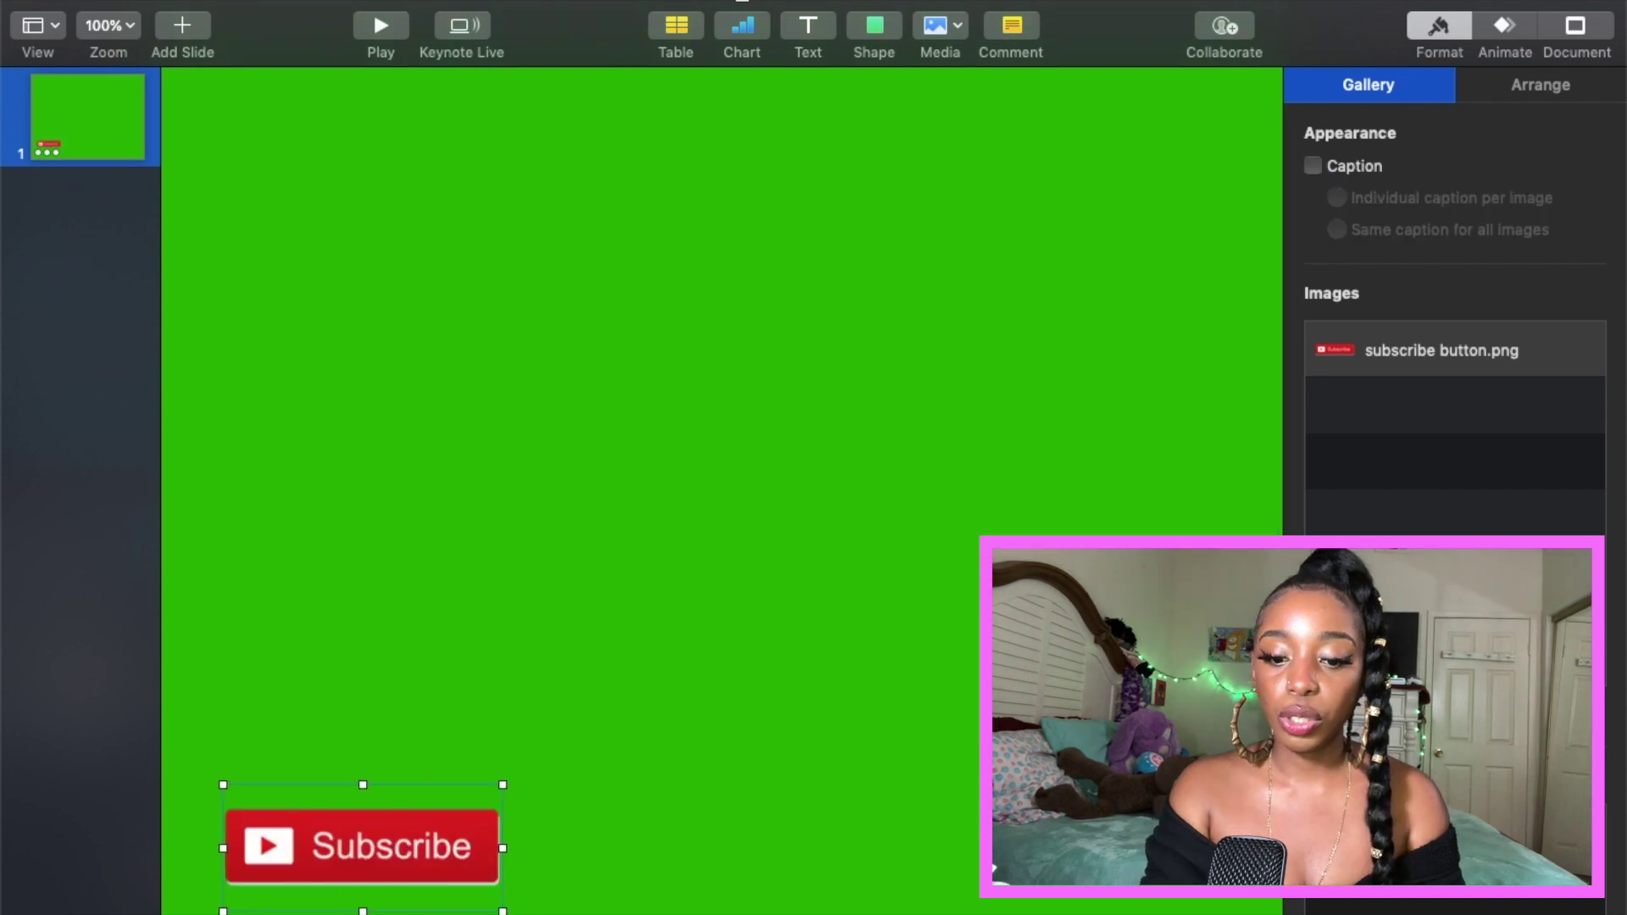
# Step: Make the Subscribe image slightly taller, turn off its caption, and drag it to the bottom-left corner
pyautogui.moveTo(500, 907); pyautogui.dragTo(410, 869)
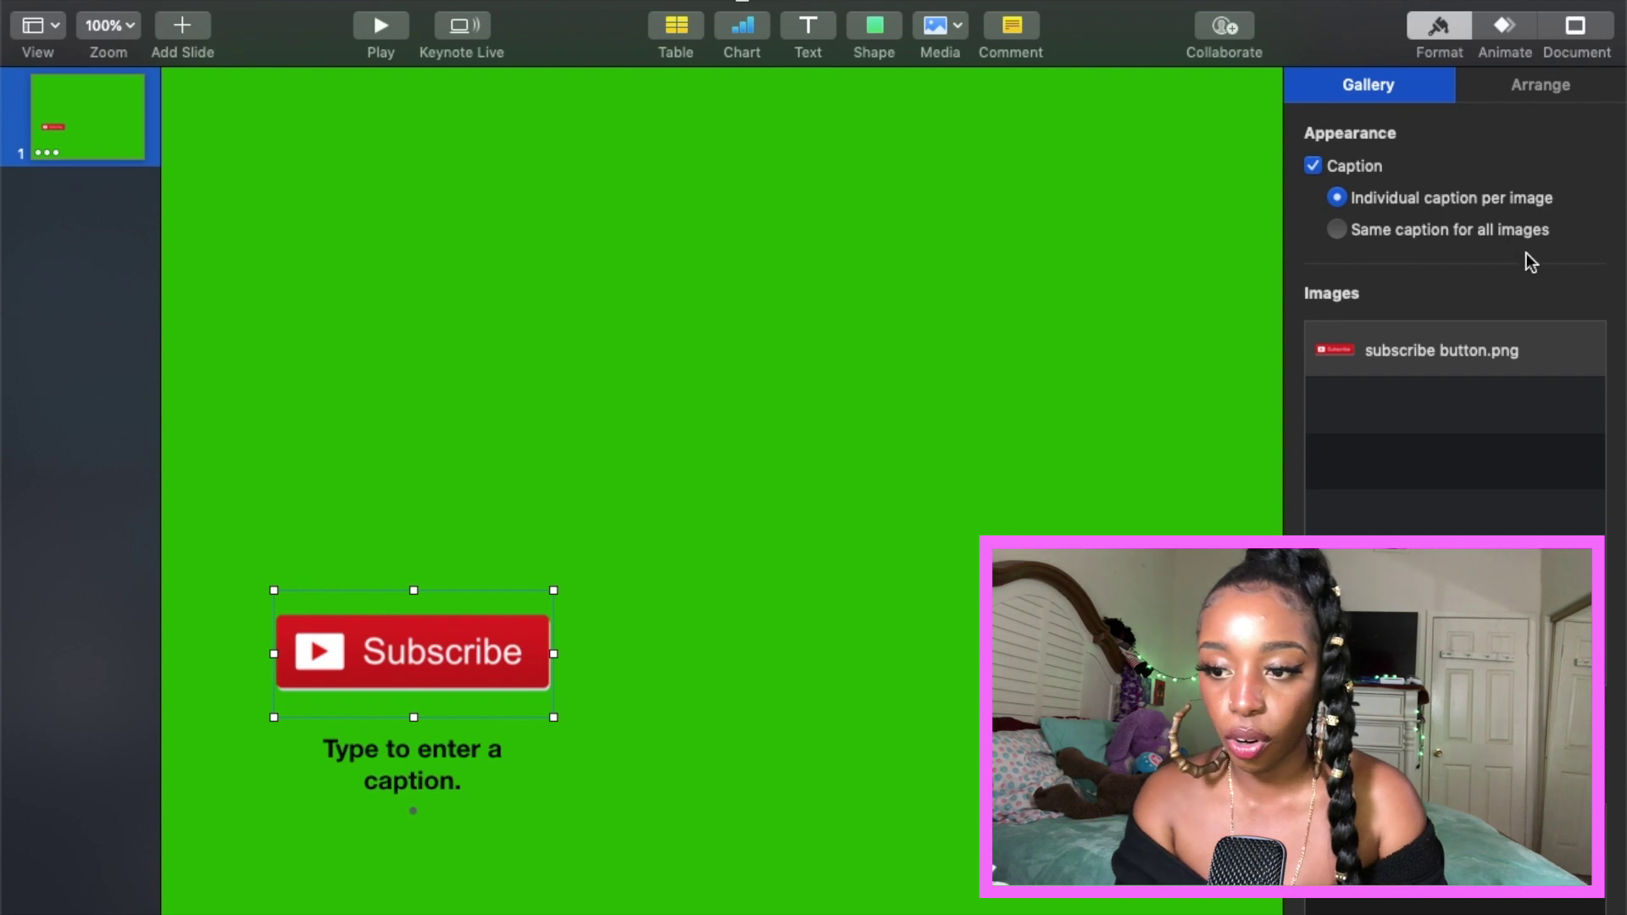
pyautogui.click(1312, 165)
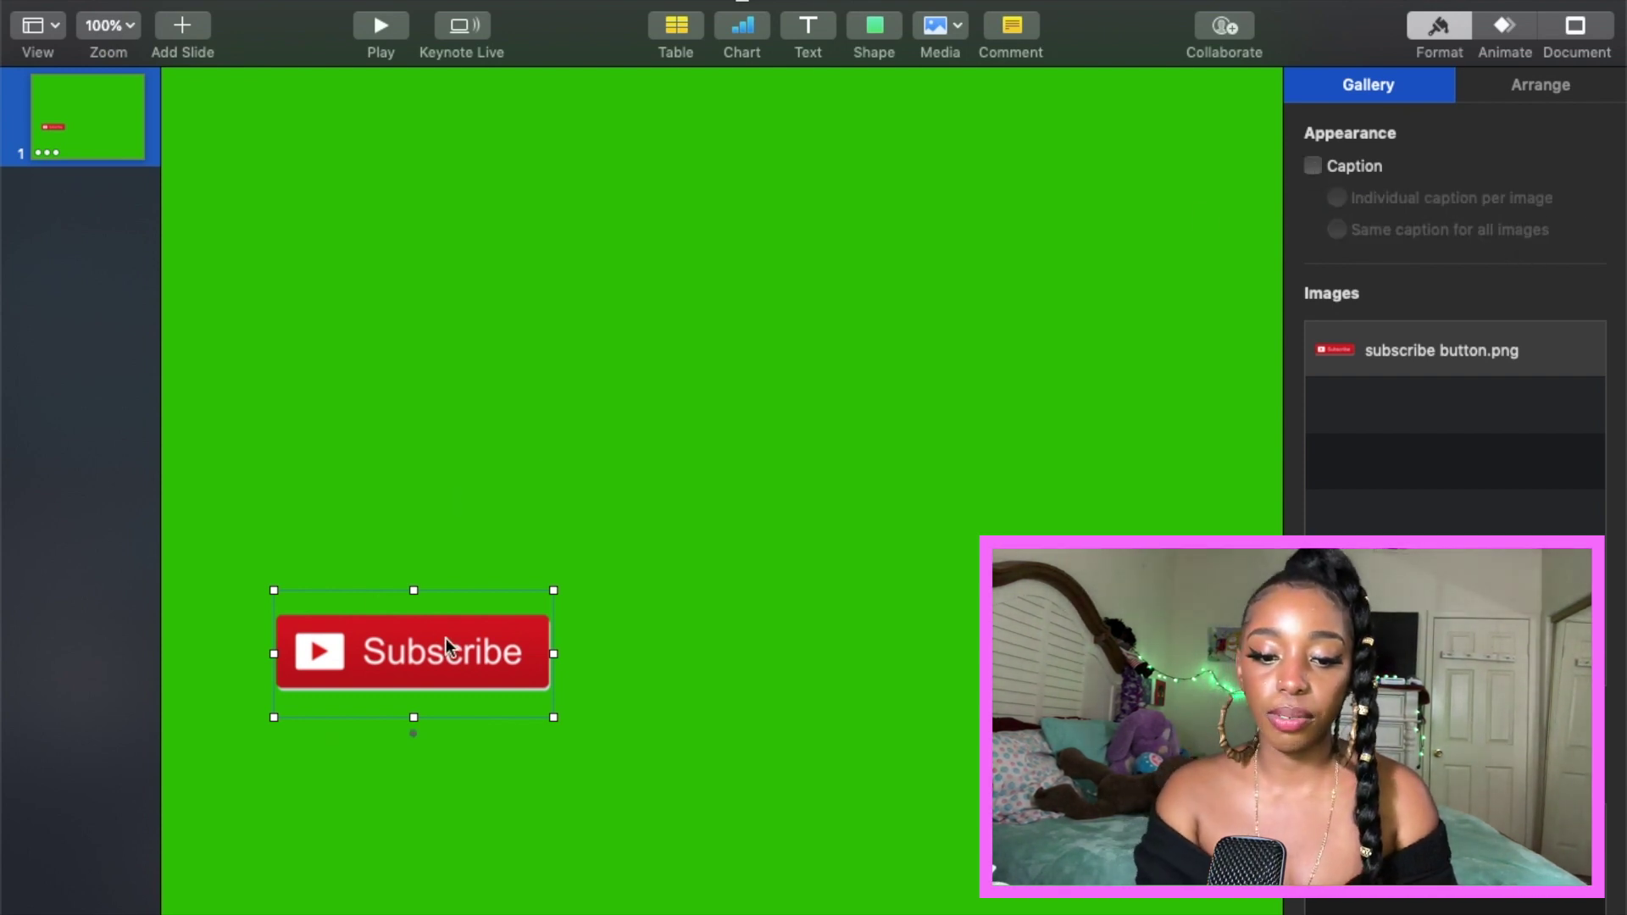
pyautogui.moveTo(446, 638); pyautogui.dragTo(411, 901)
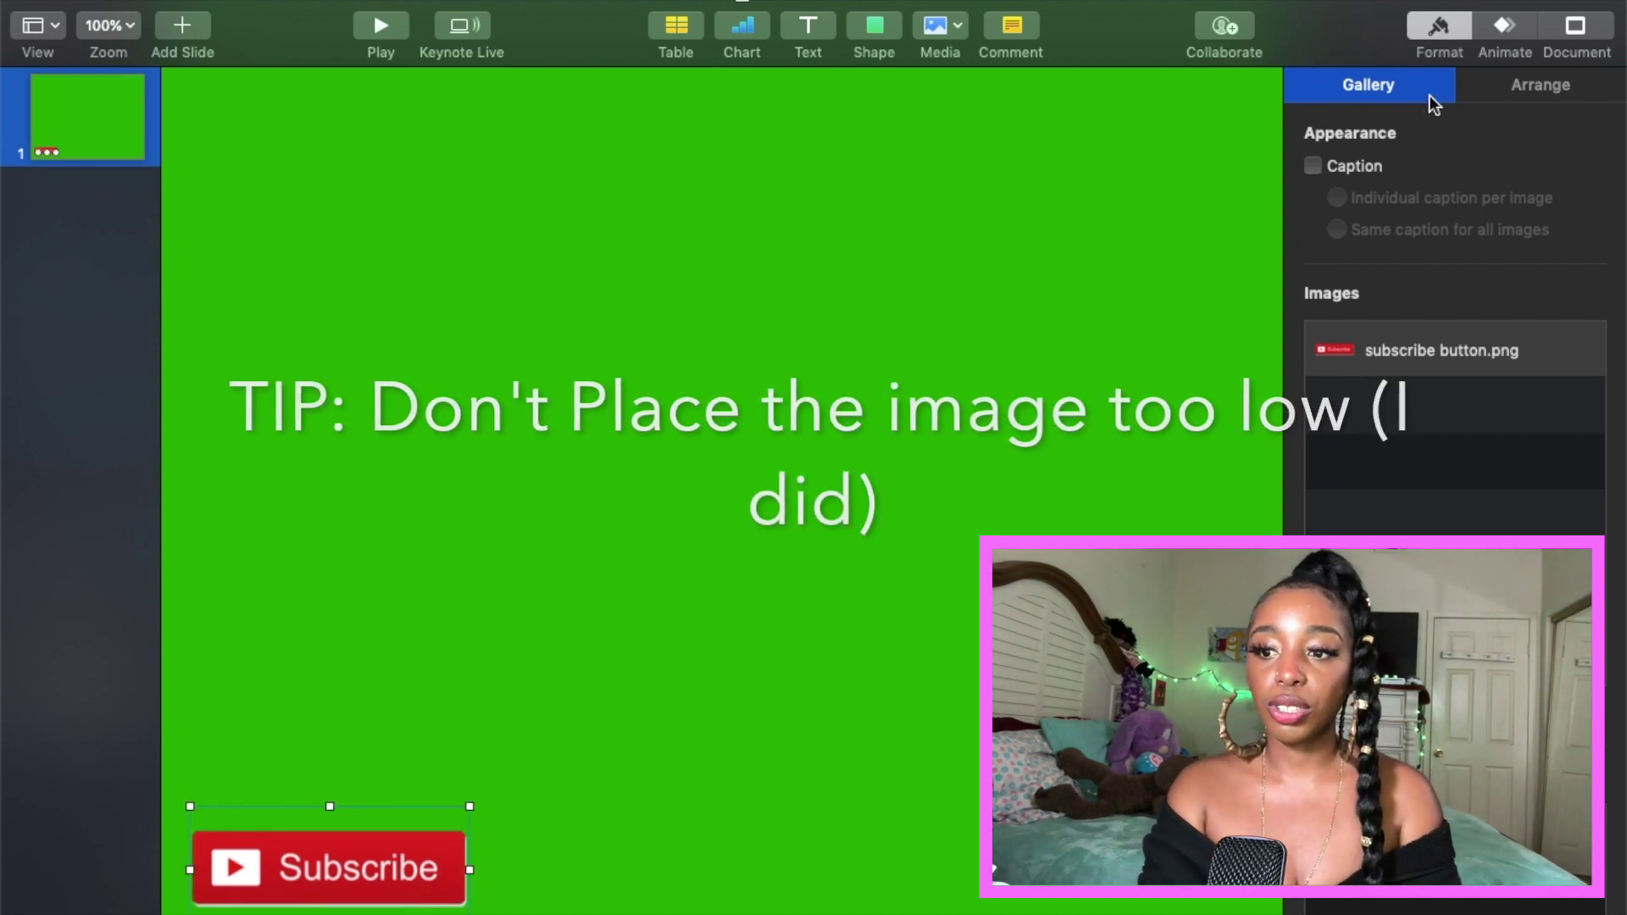
# Step: Add a Move In build-in effect to the Subscribe image
pyautogui.click(1519, 35)
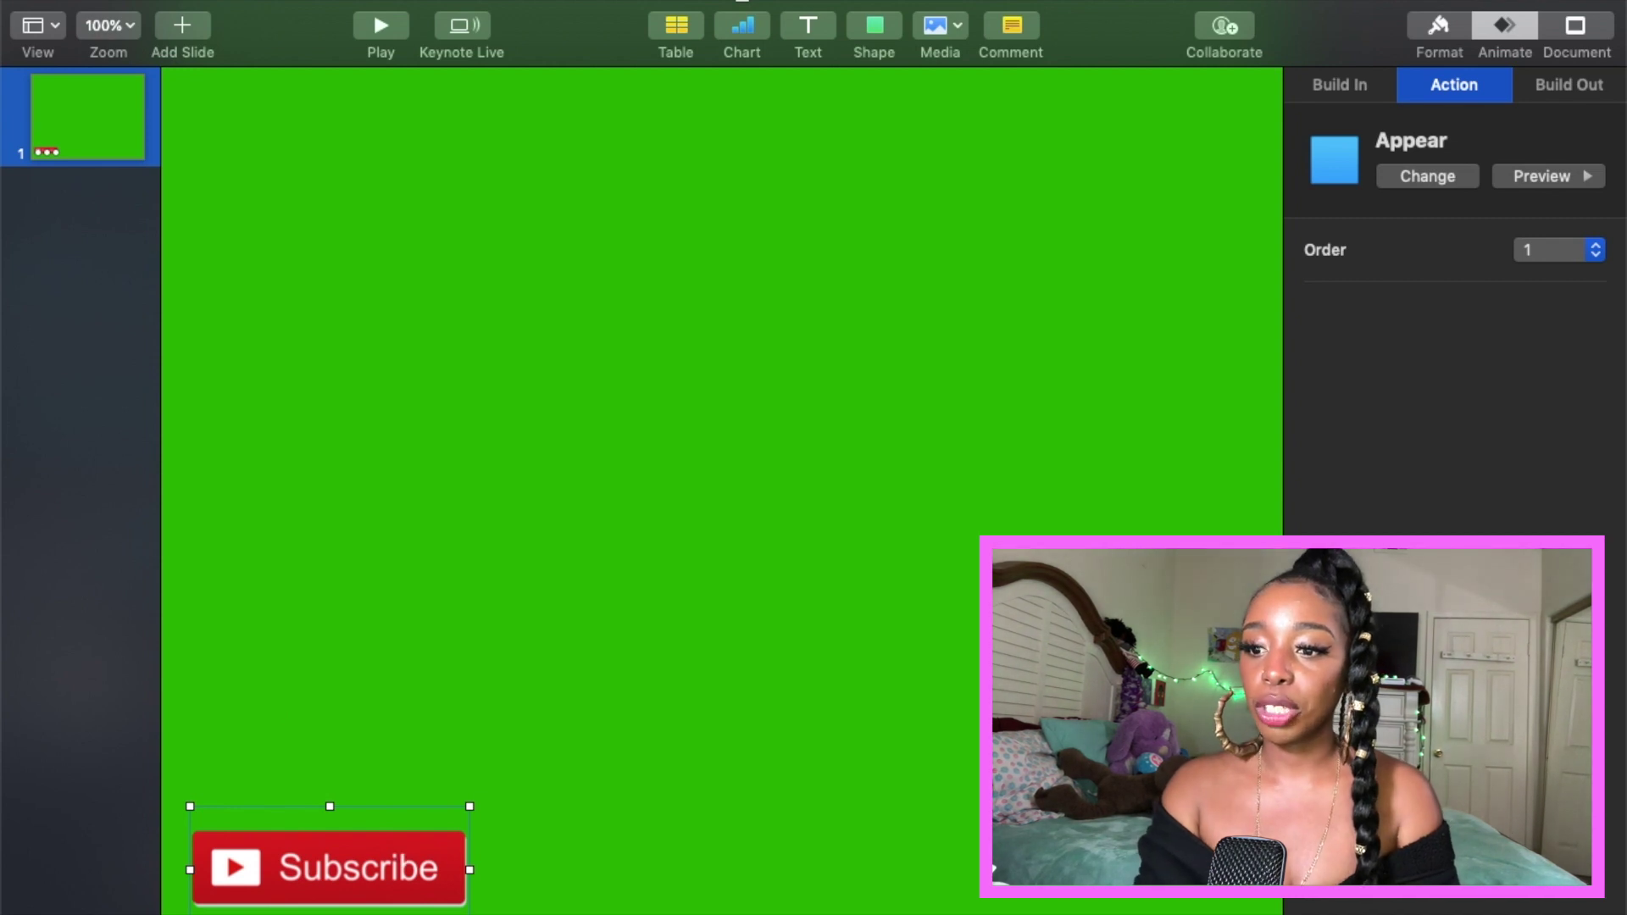
pyautogui.click(1461, 181)
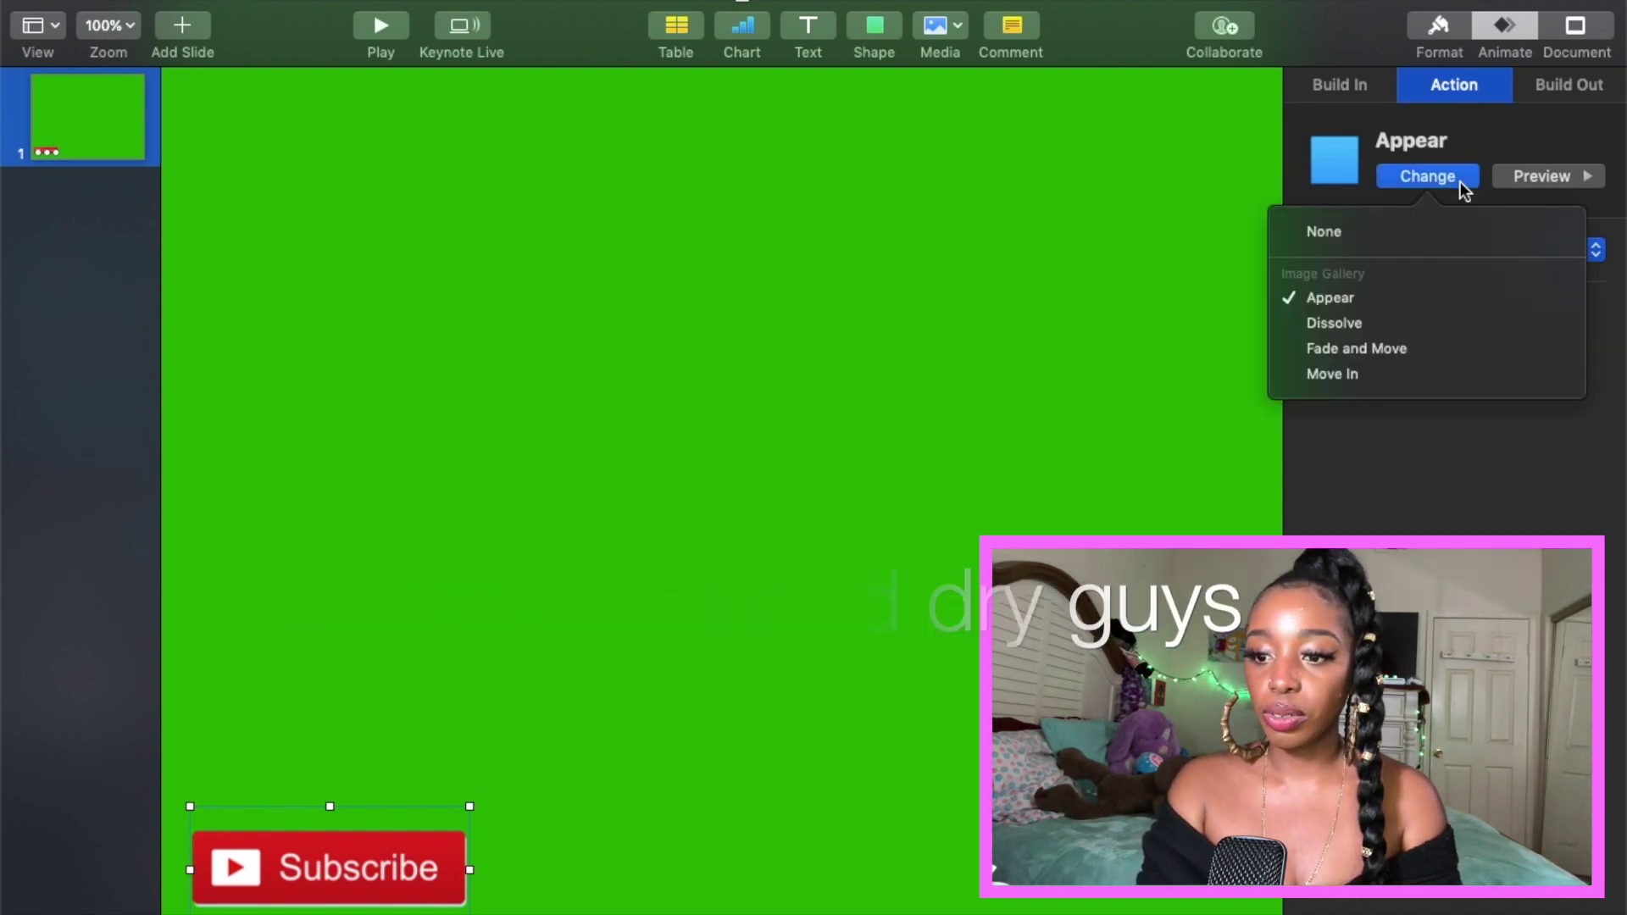
pyautogui.click(1370, 236)
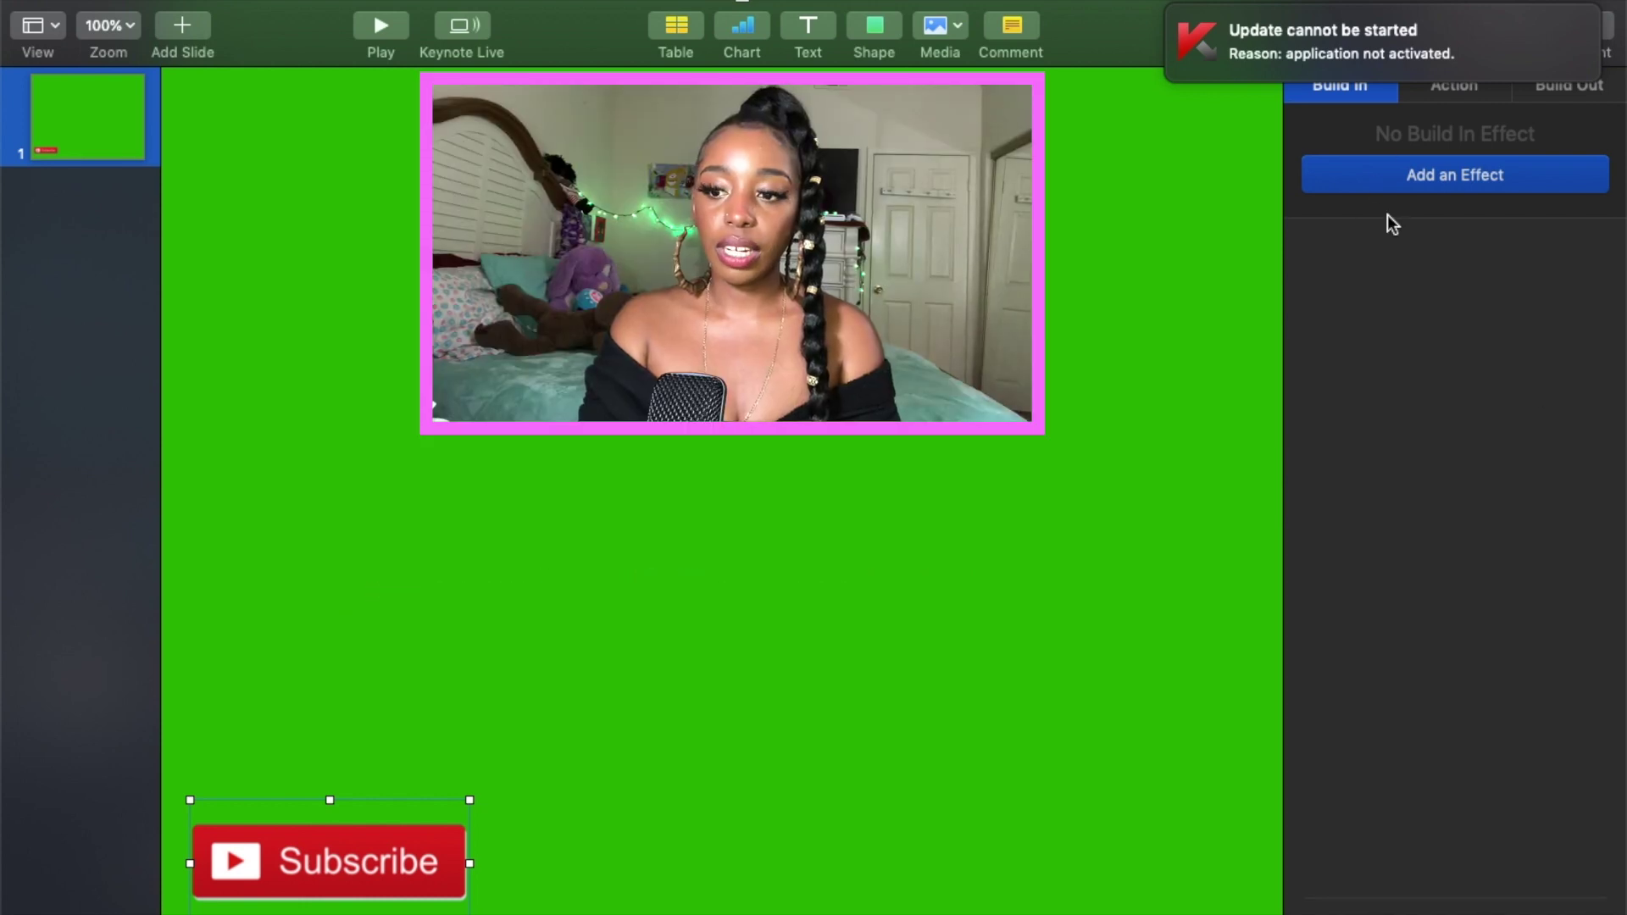
pyautogui.click(1446, 173)
pyautogui.scroll(-5, 1373, 678)
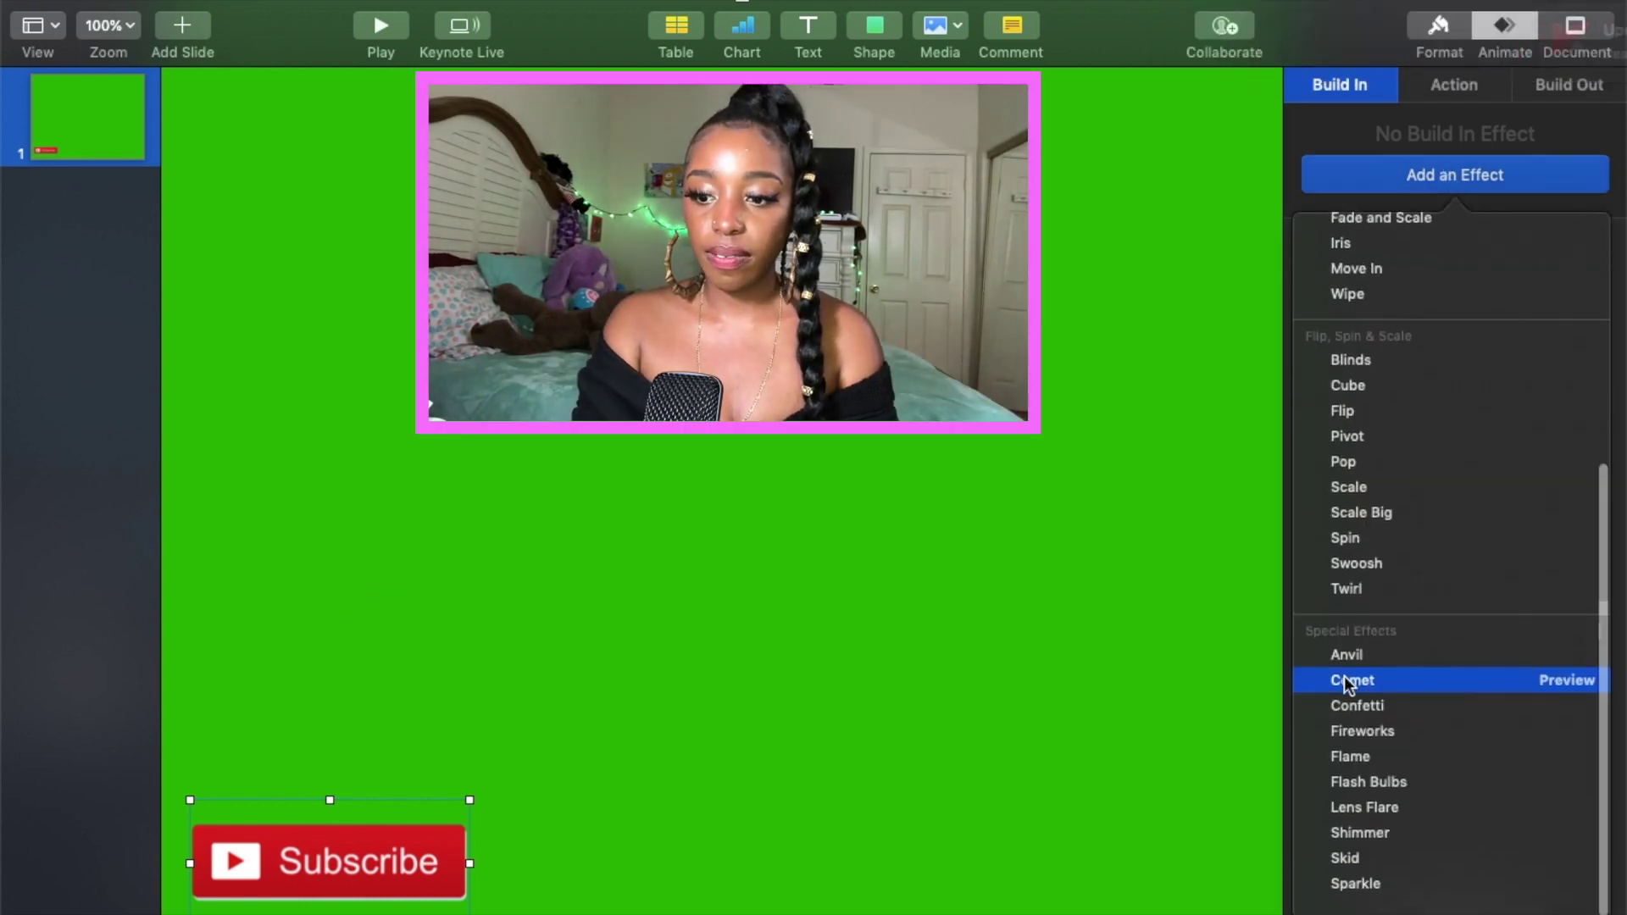
pyautogui.scroll(5, 1344, 675)
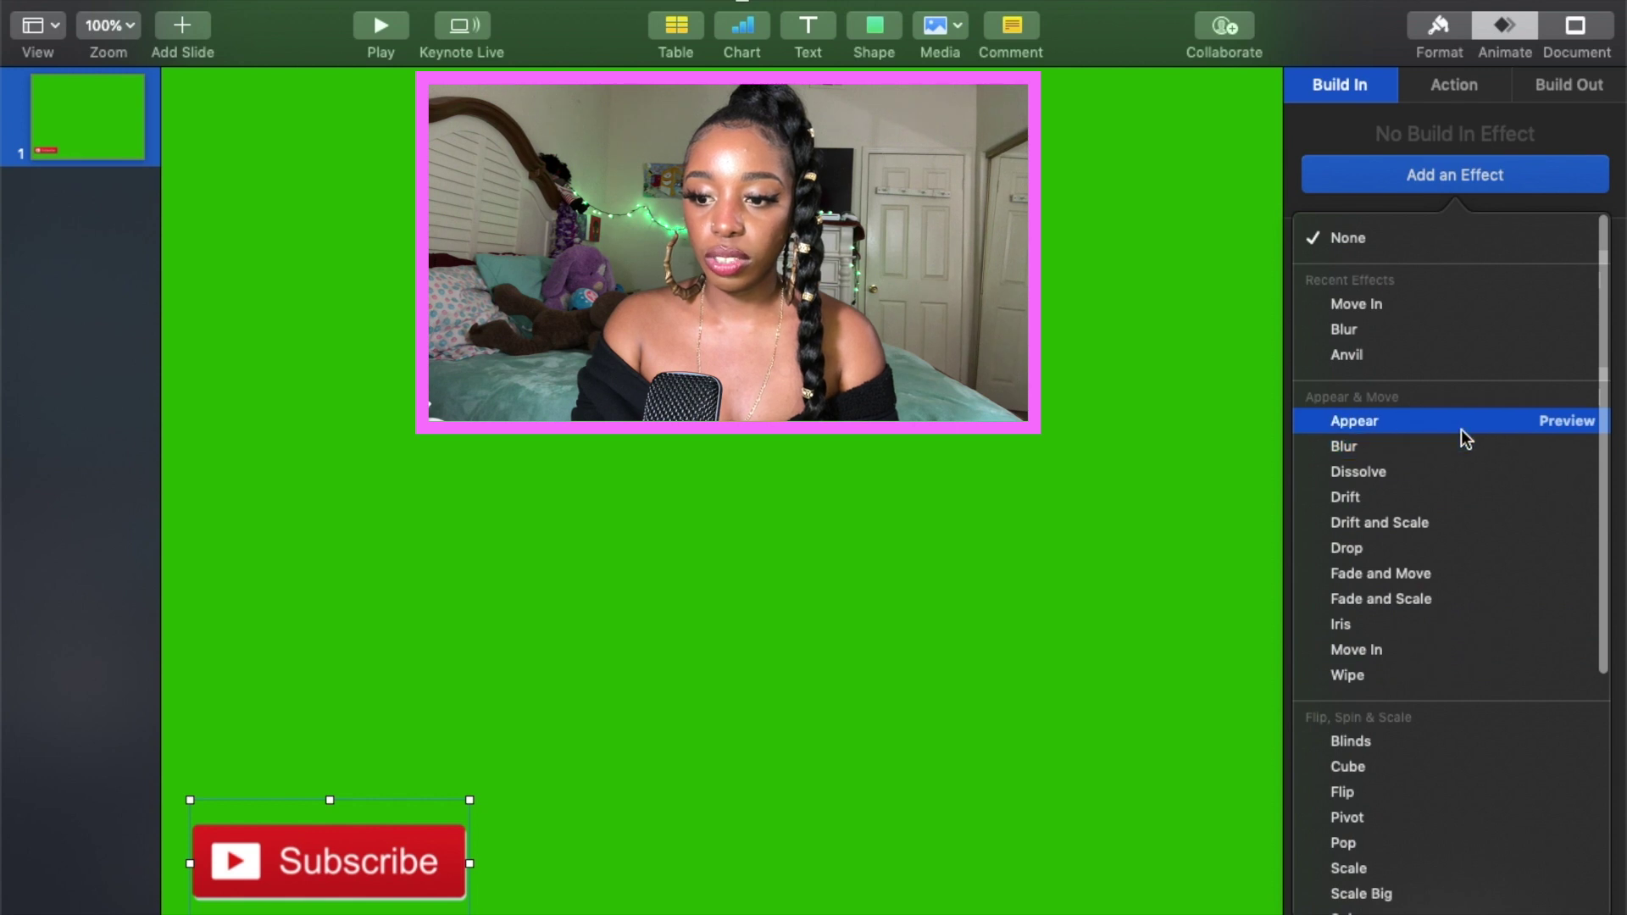
pyautogui.click(1423, 649)
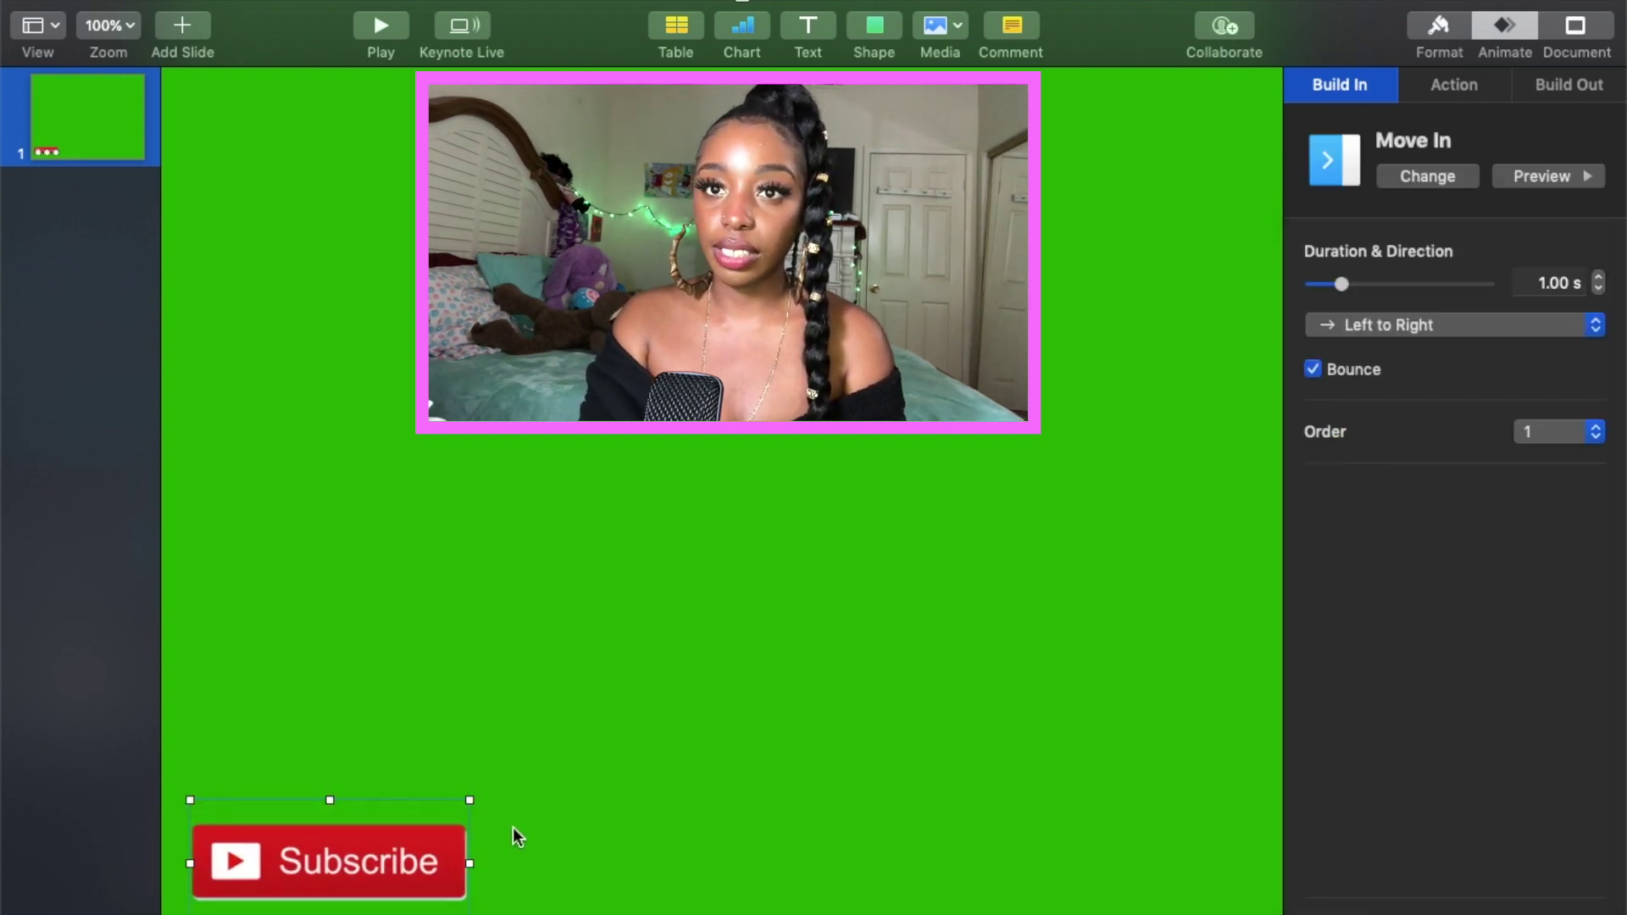
# Step: Set the Move In direction to Top Right to Bottom Left
pyautogui.click(1448, 332)
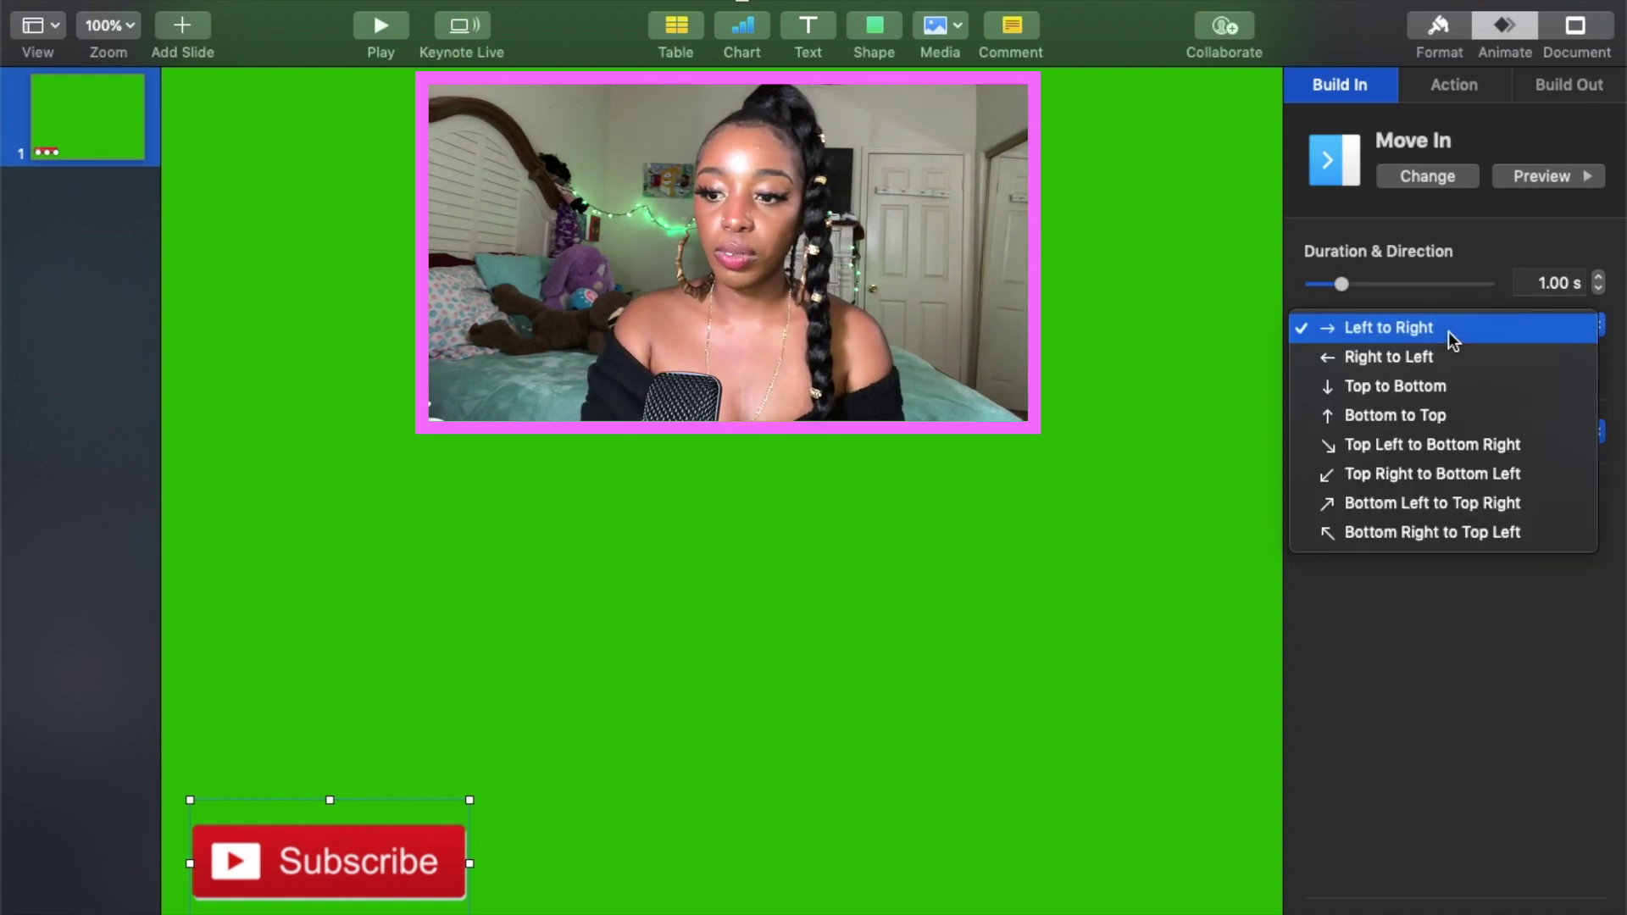
pyautogui.click(1449, 357)
pyautogui.click(1478, 329)
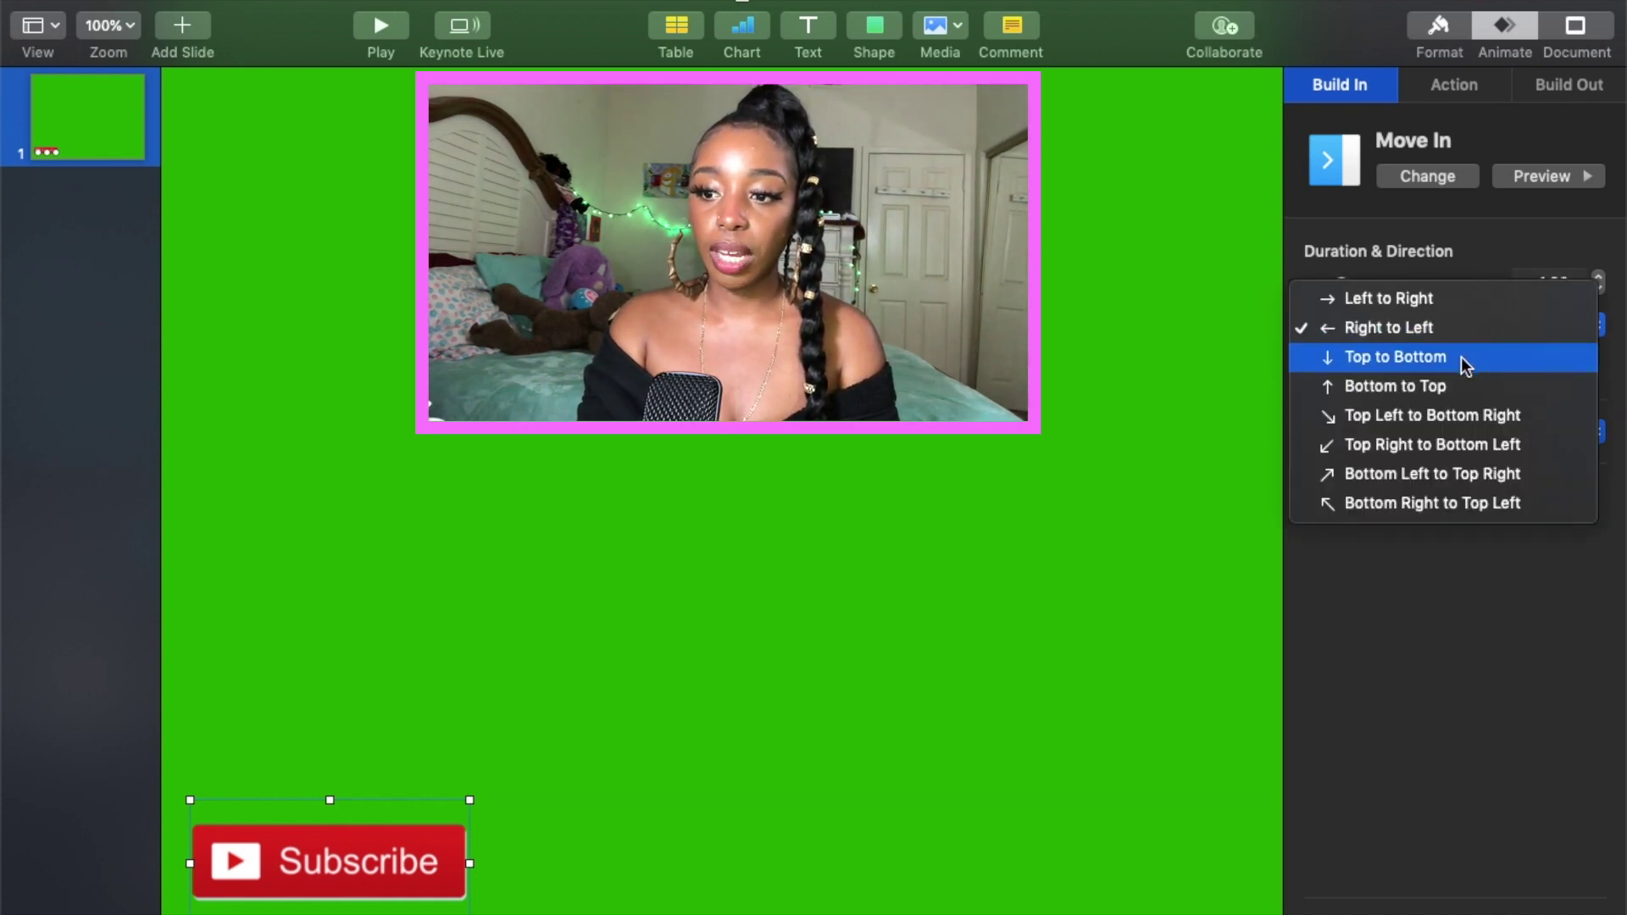
pyautogui.click(1494, 248)
pyautogui.click(1540, 177)
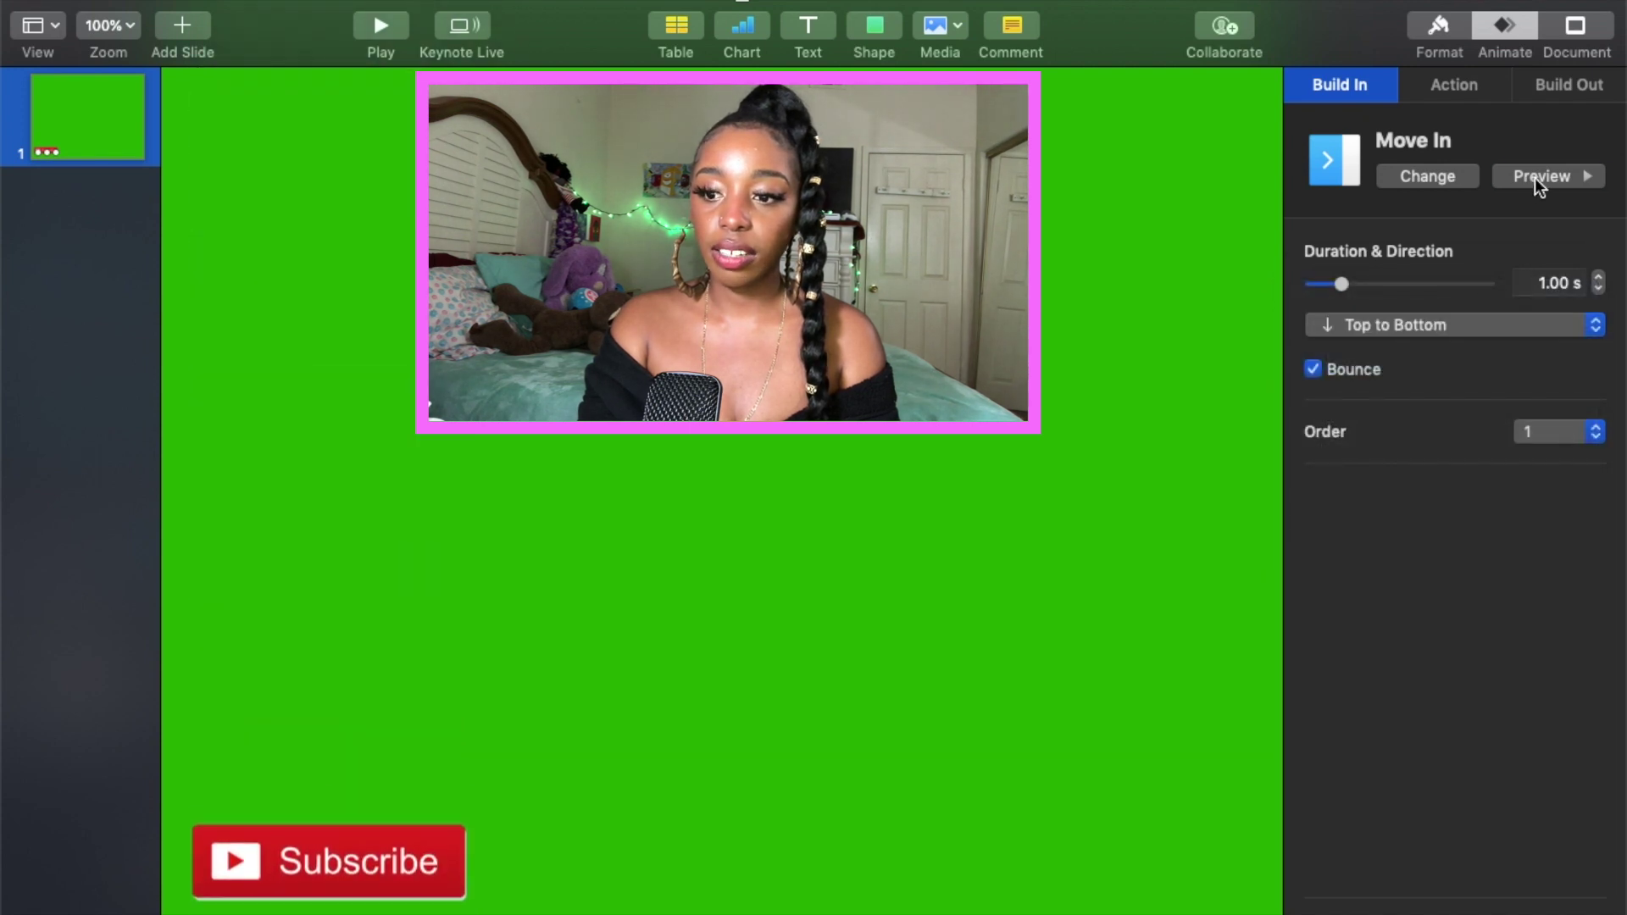
pyautogui.click(1478, 325)
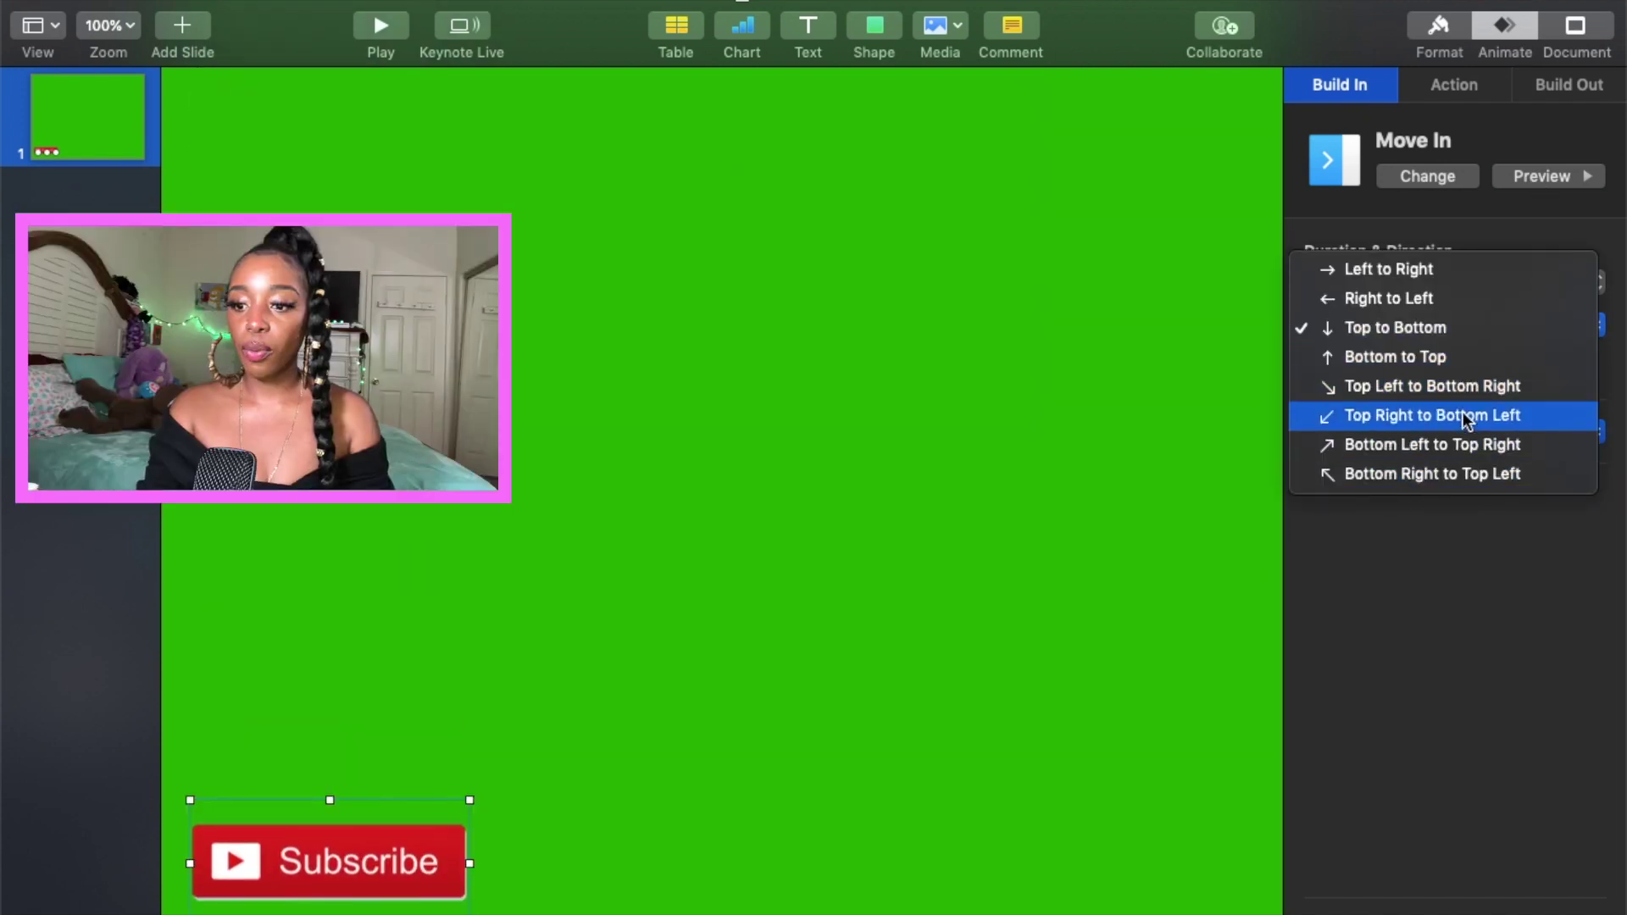
pyautogui.click(1462, 414)
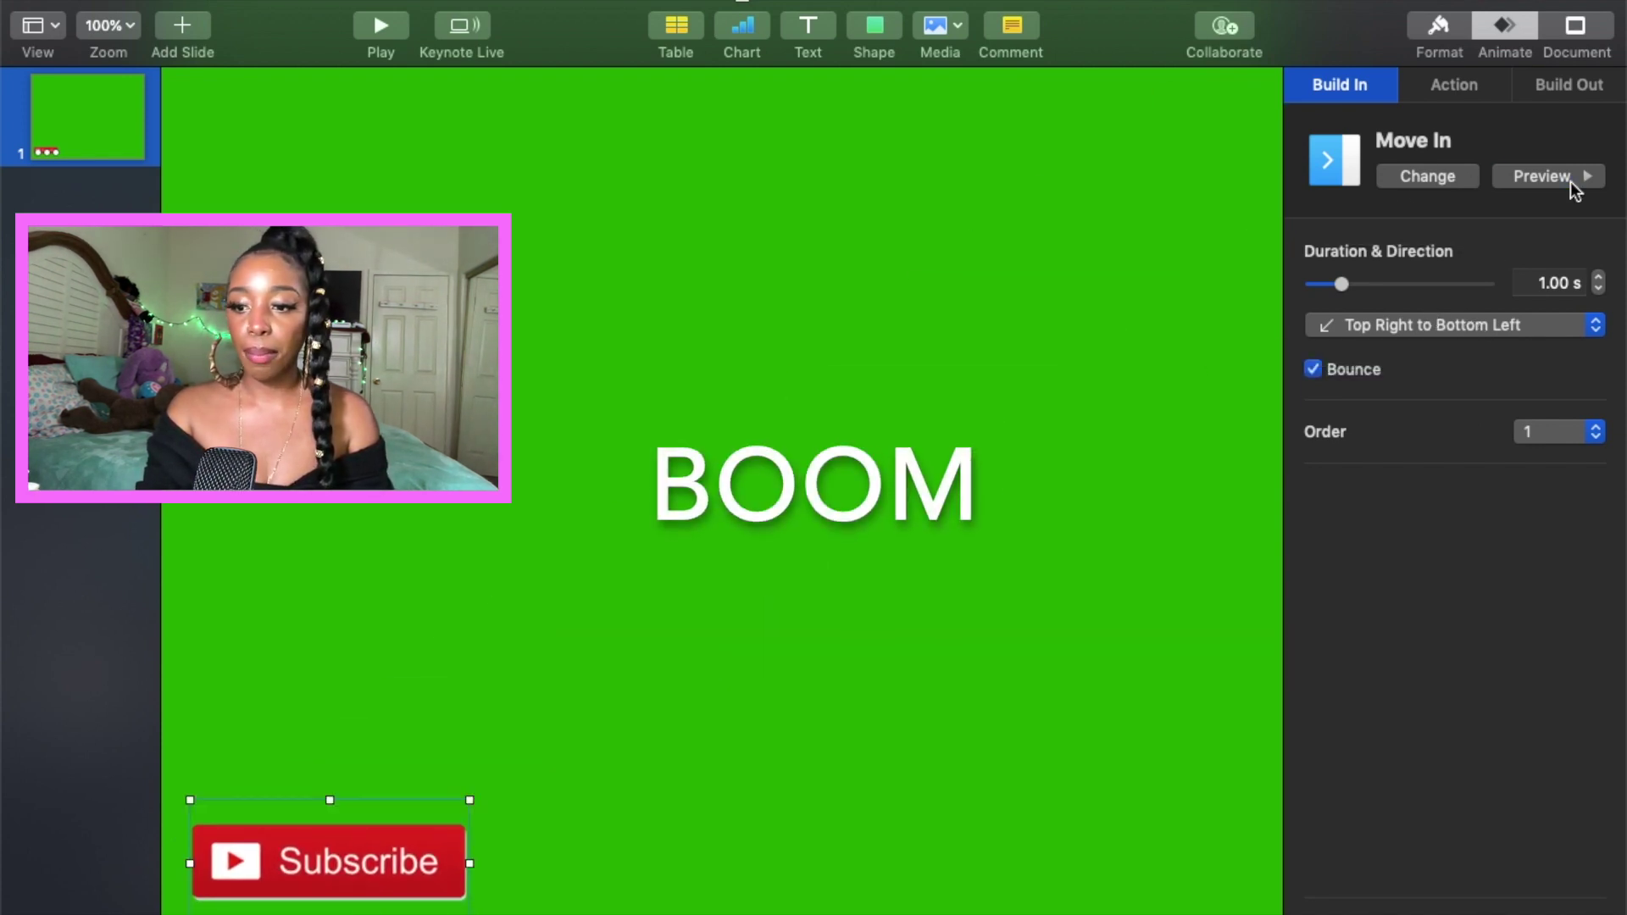
# Step: Add a Build Out effect to the Subscribe button, first Spin, then replaced with Crumble
pyautogui.click(1455, 84)
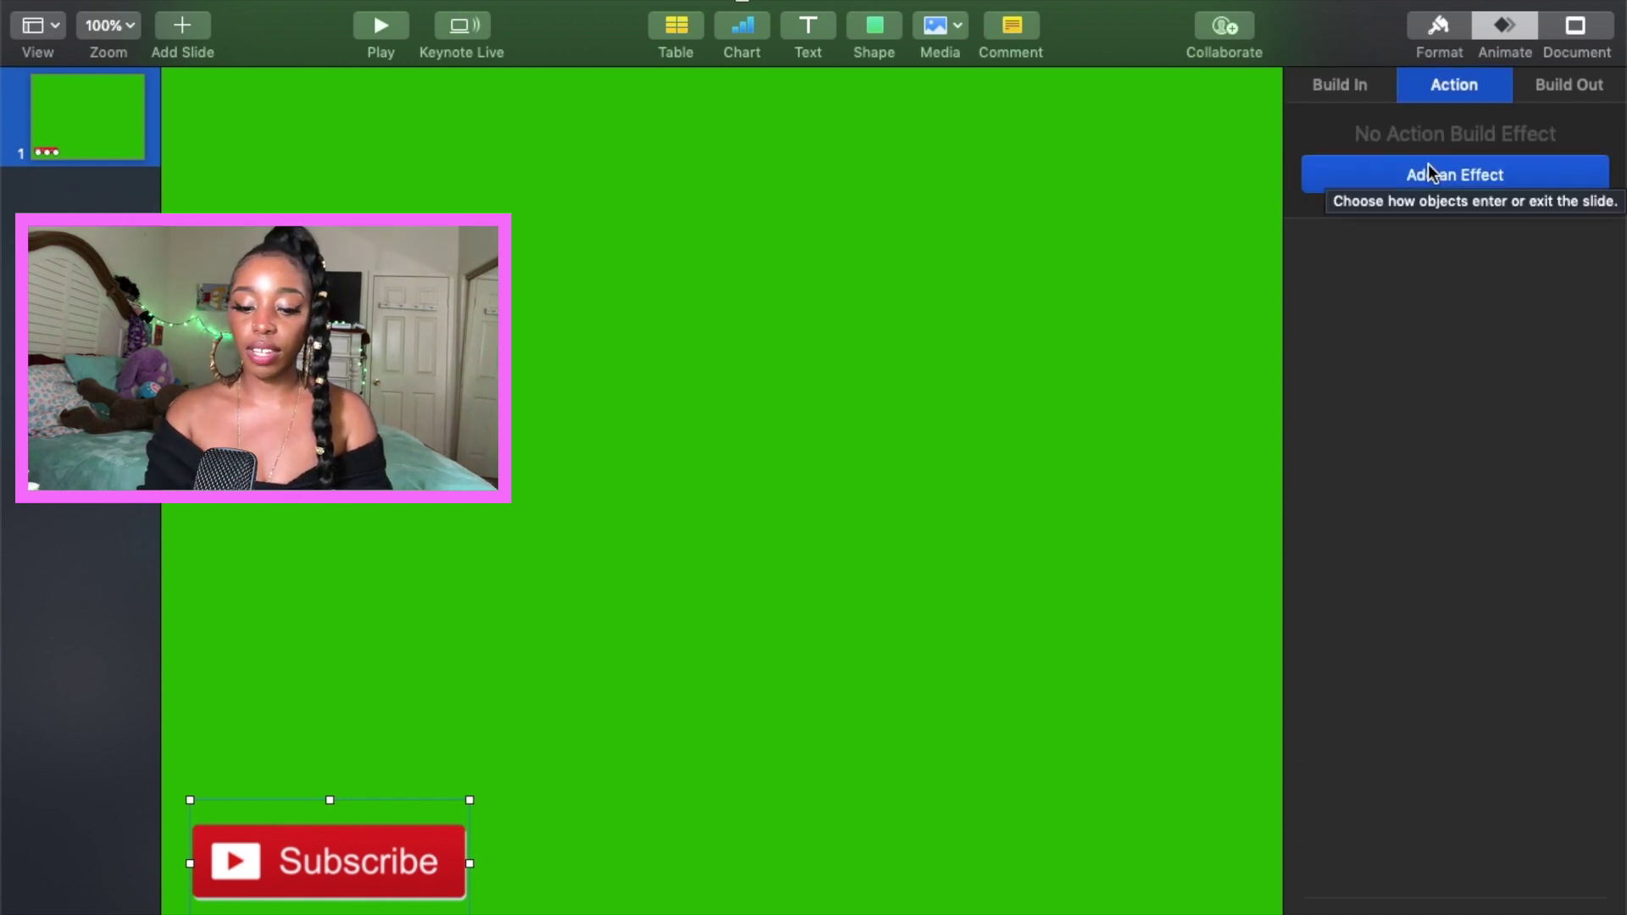
pyautogui.click(1590, 87)
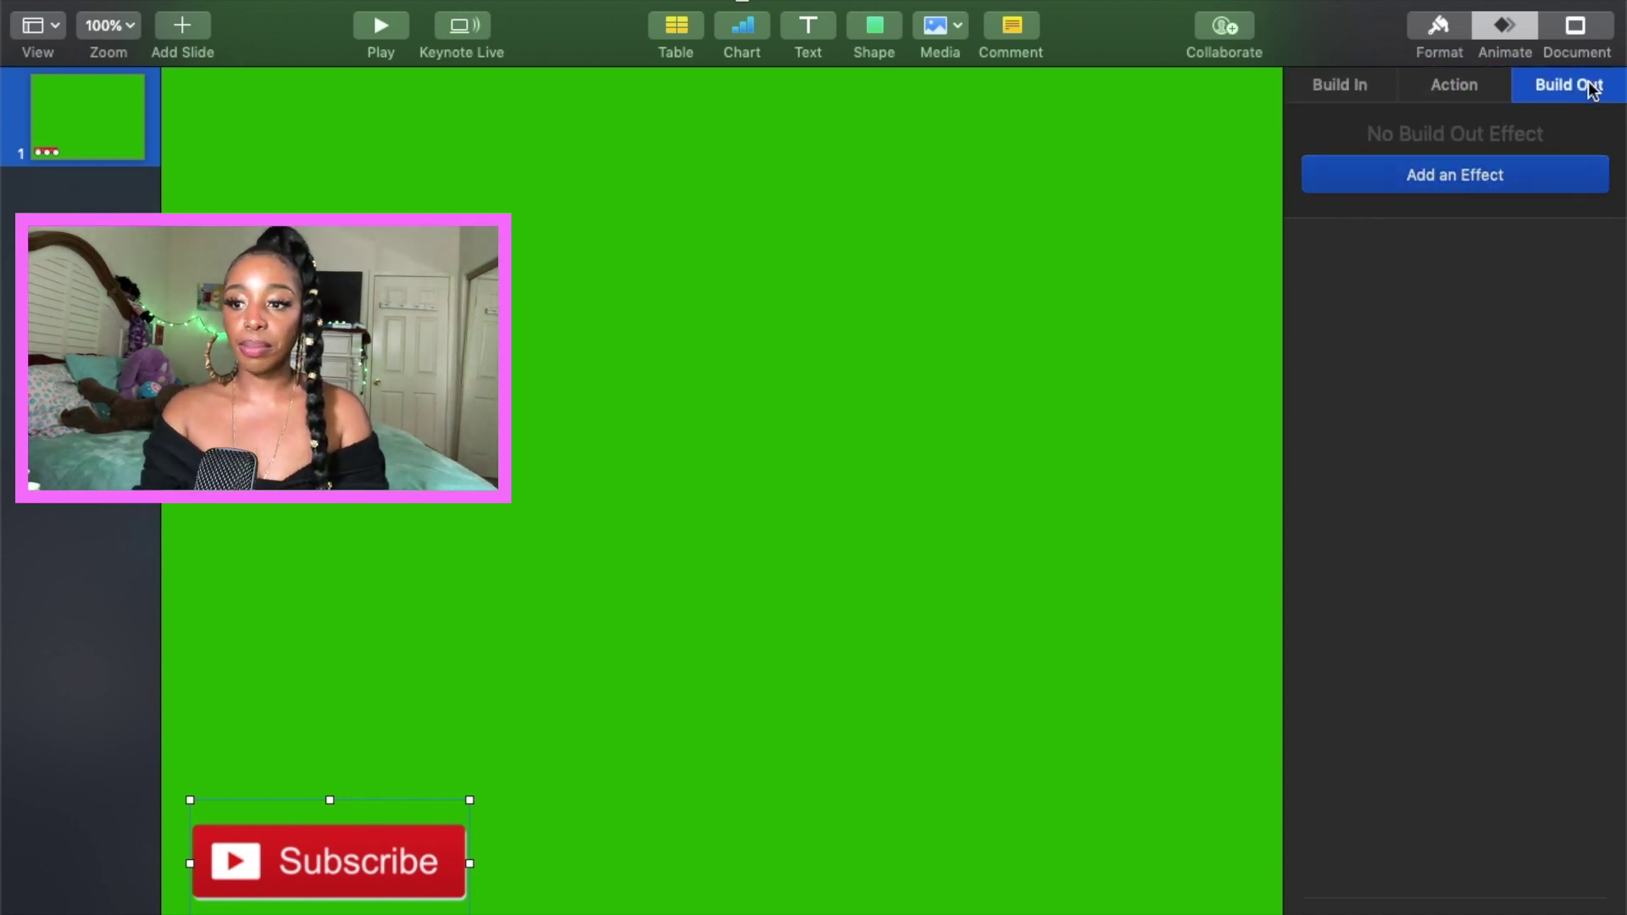
pyautogui.click(1483, 178)
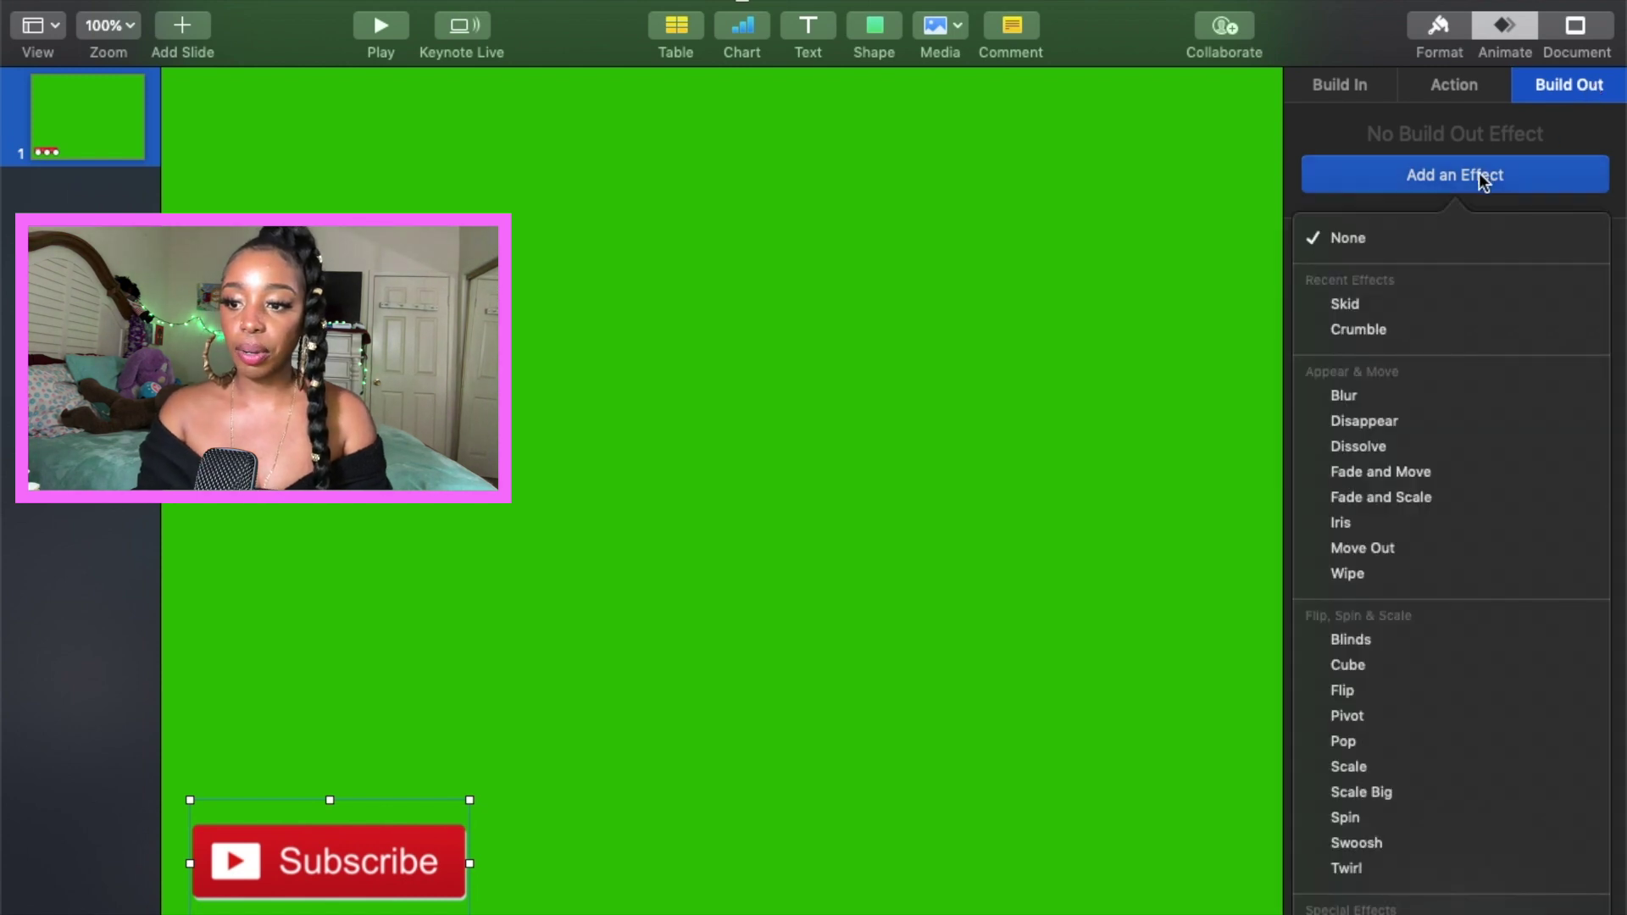
pyautogui.moveTo(1547, 644)
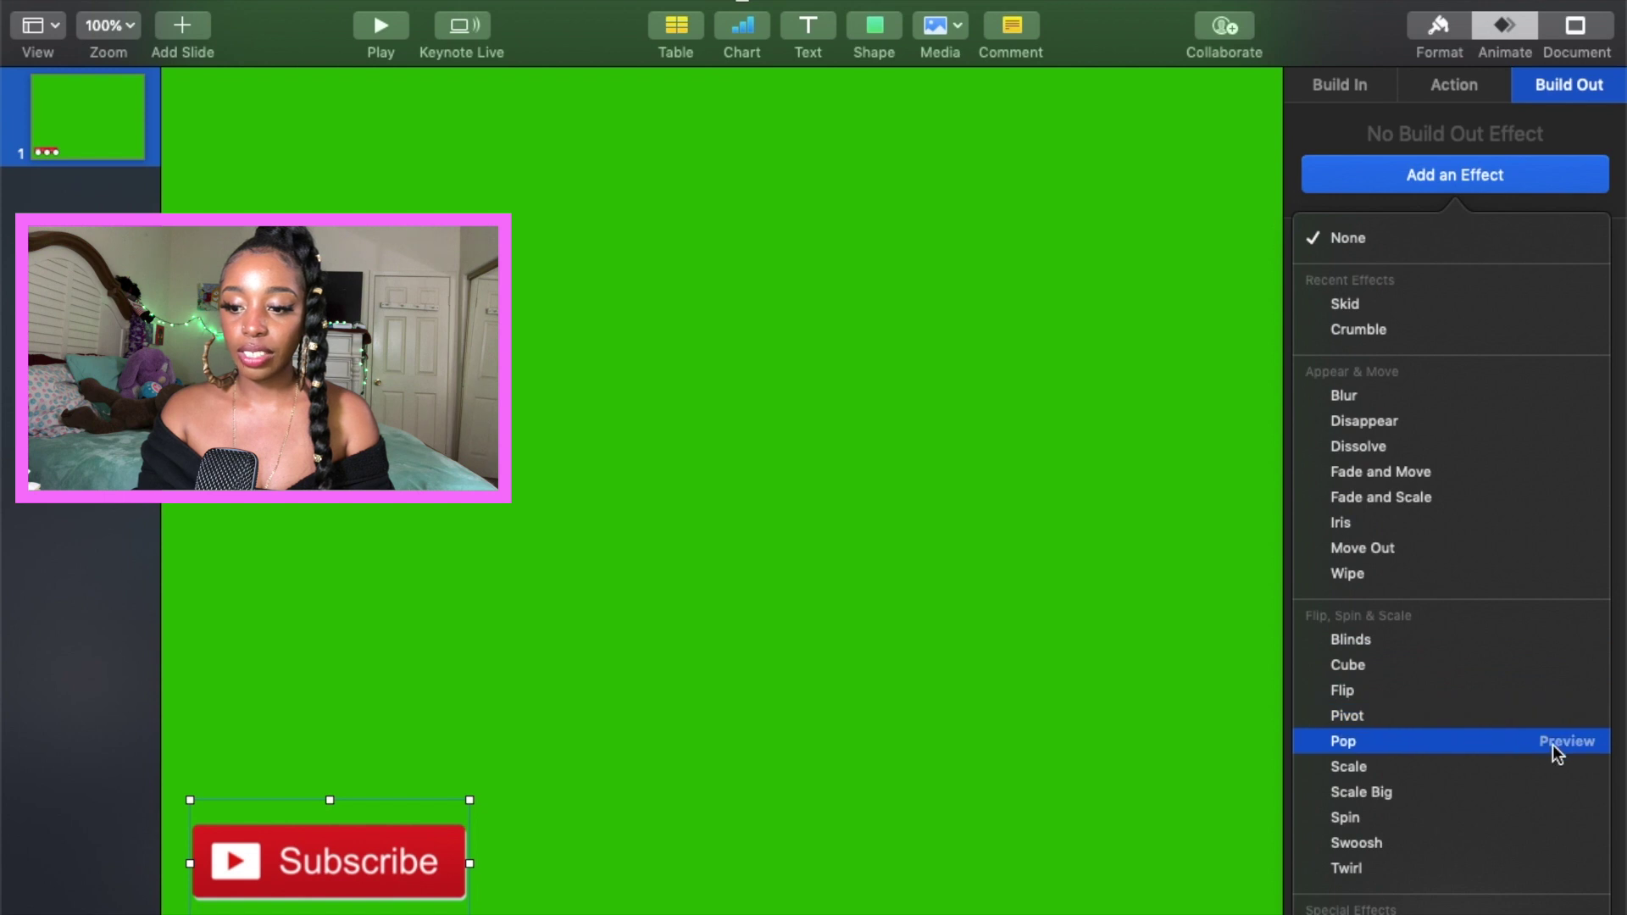
pyautogui.moveTo(1552, 328)
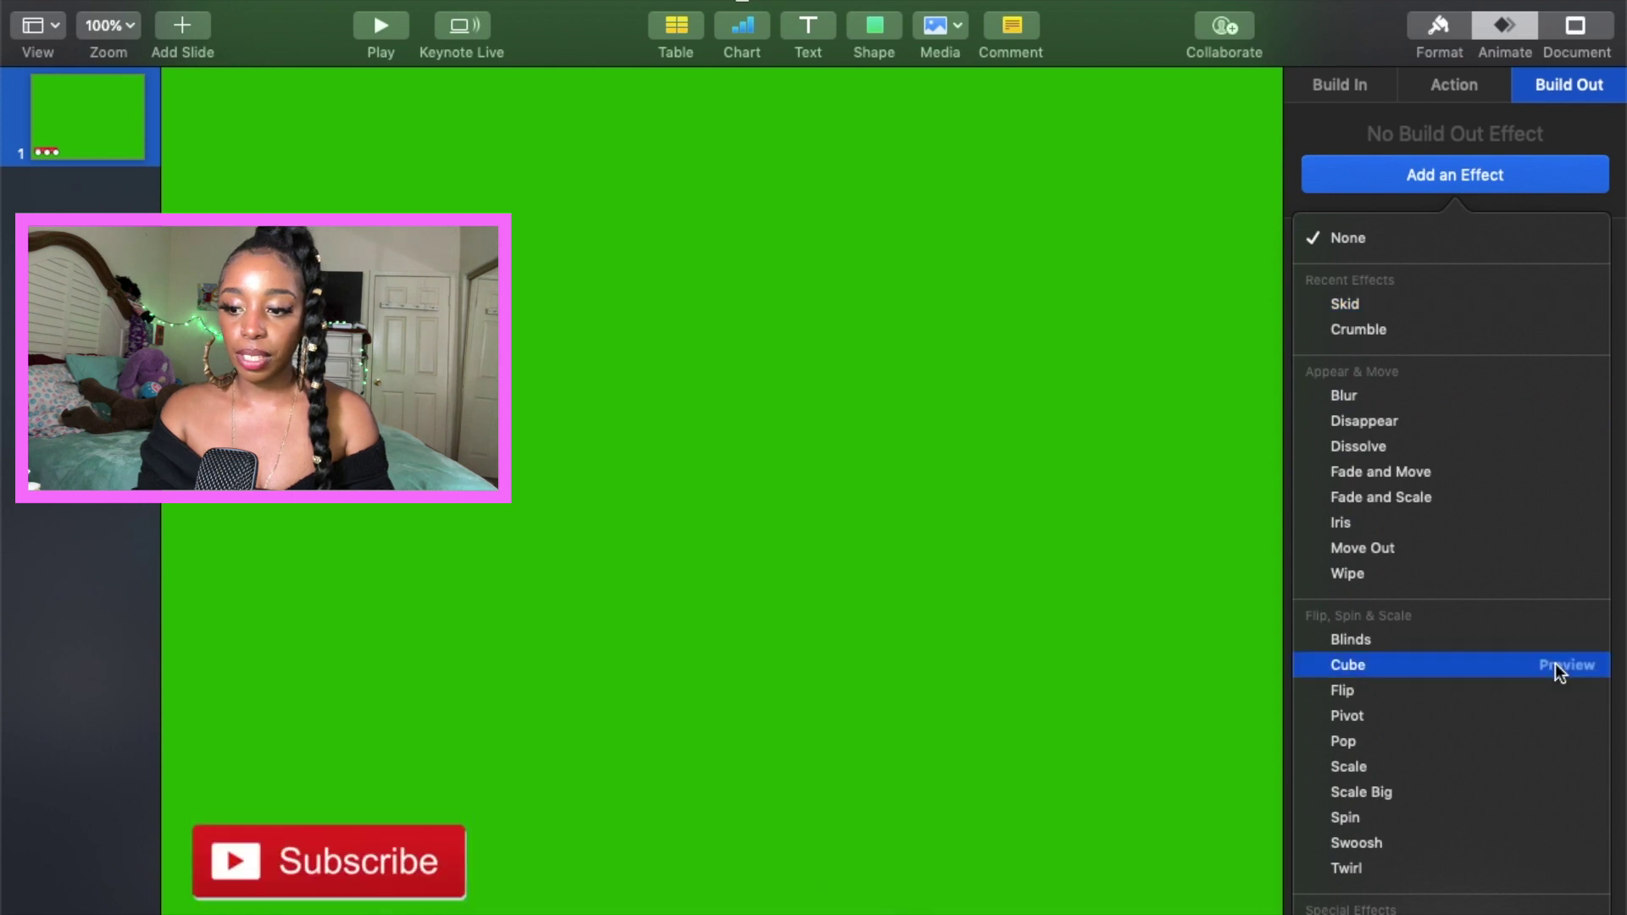
pyautogui.moveTo(1562, 749)
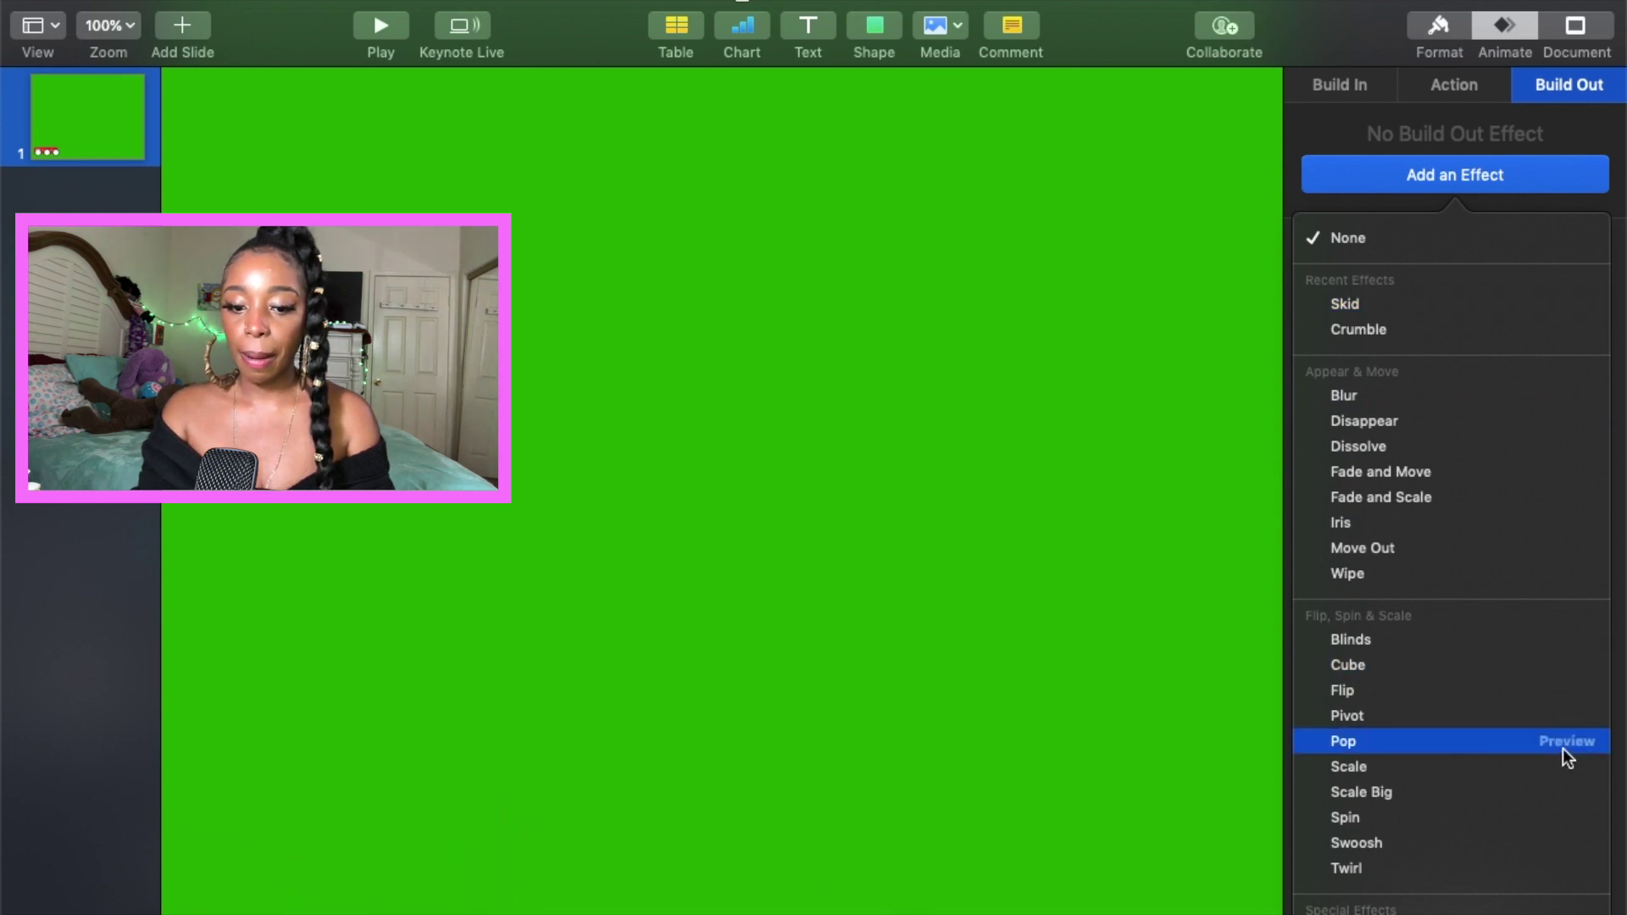
pyautogui.moveTo(1544, 797)
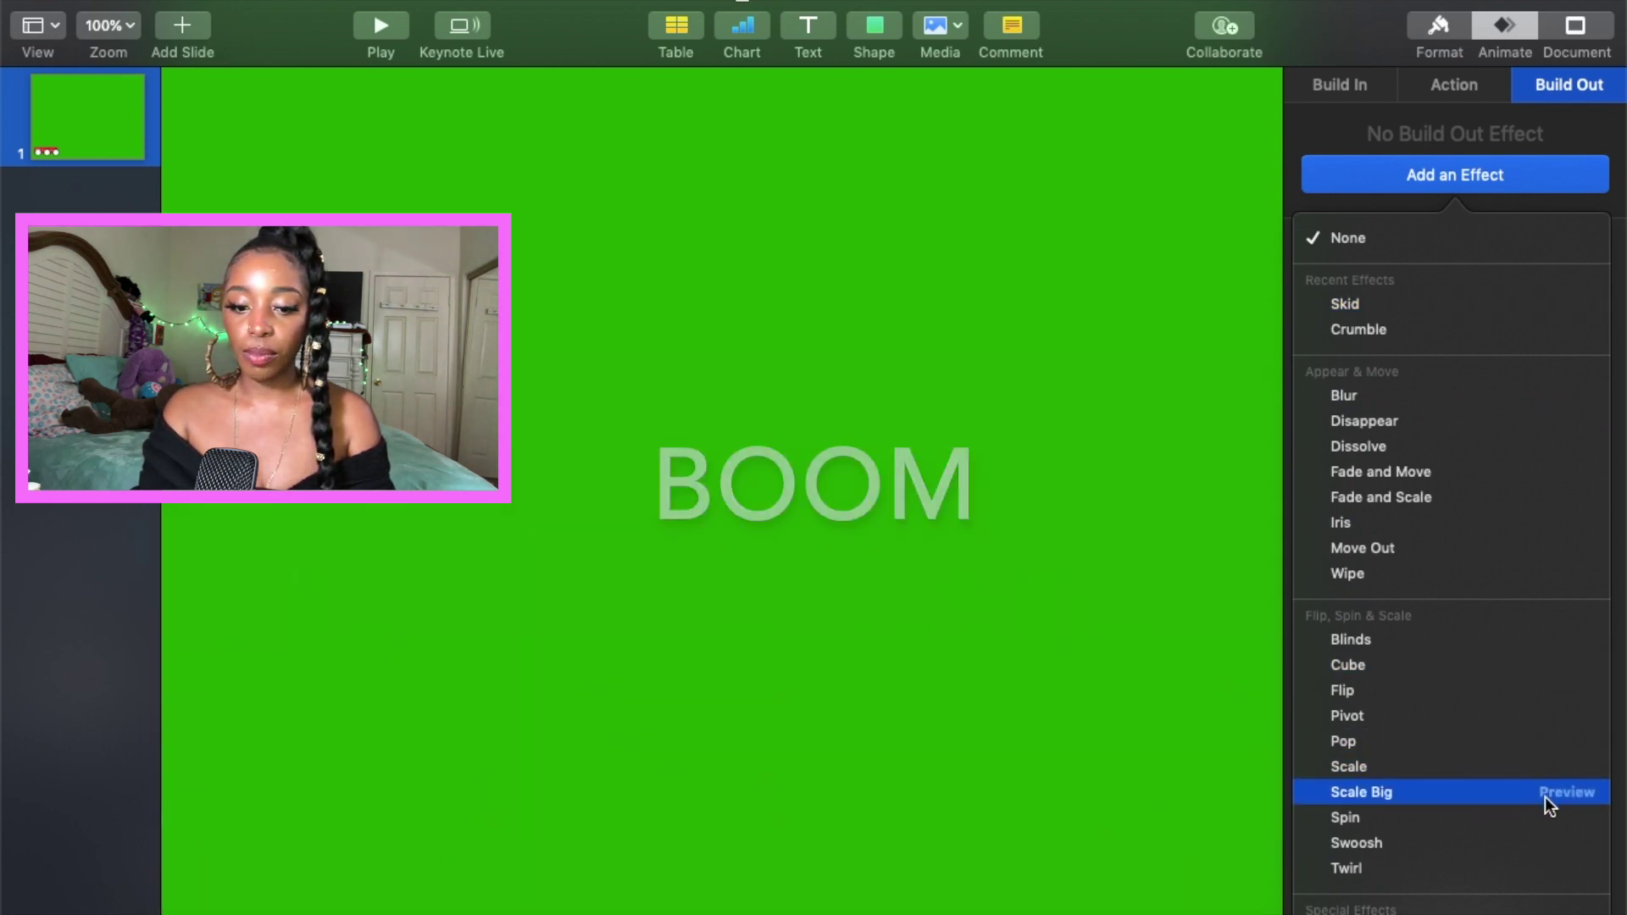
pyautogui.click(1467, 816)
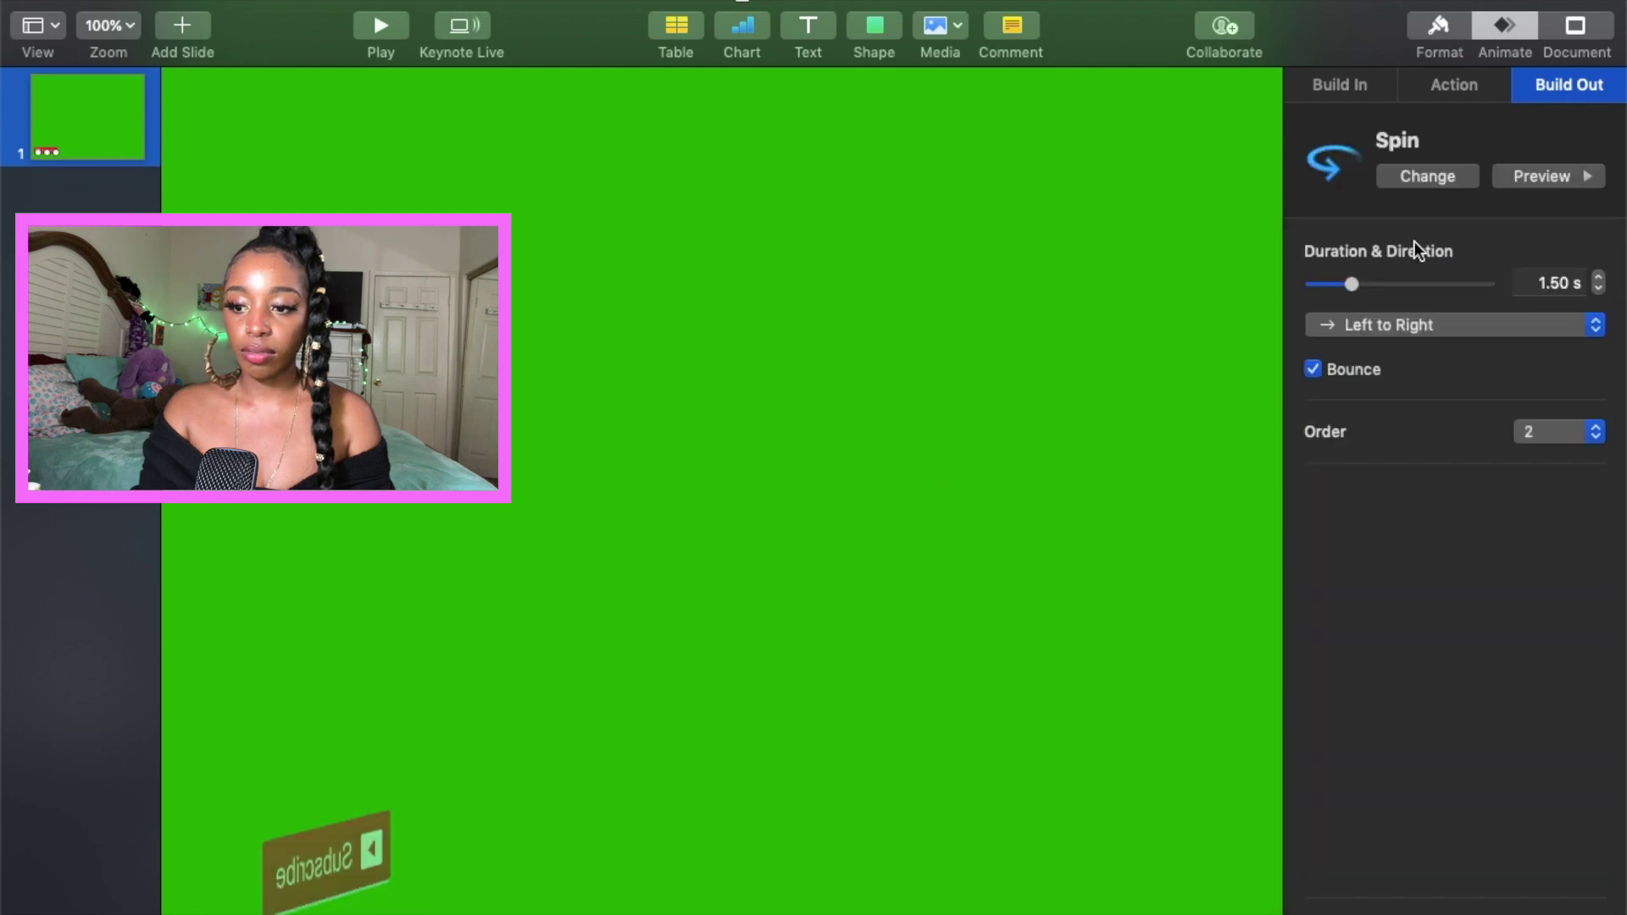
pyautogui.click(1456, 180)
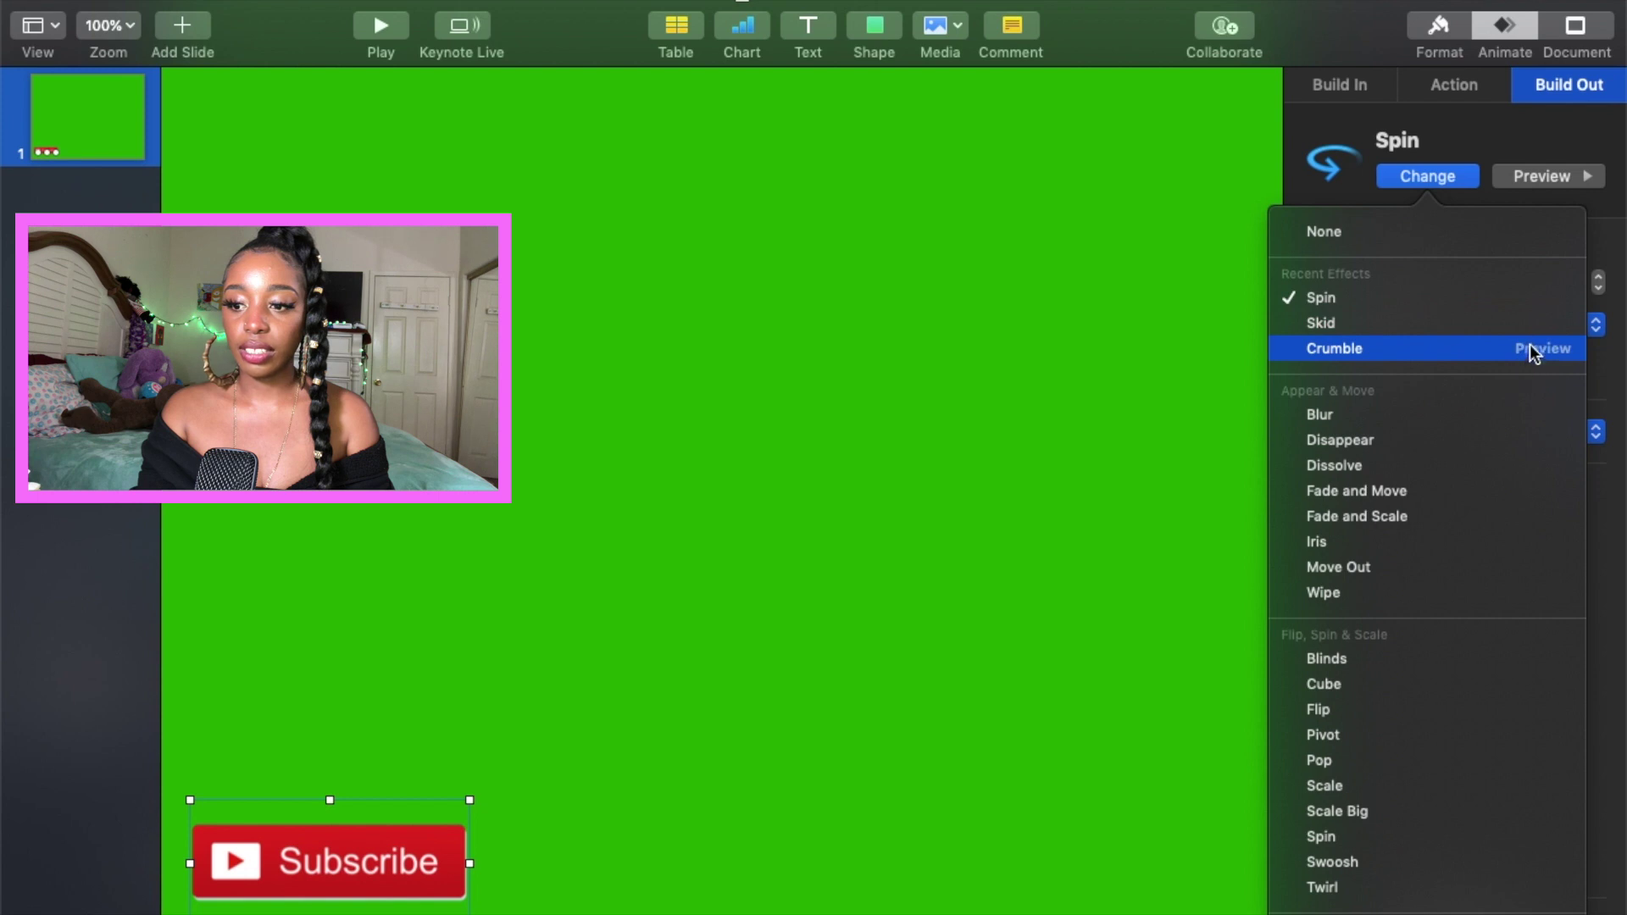
pyautogui.click(1528, 344)
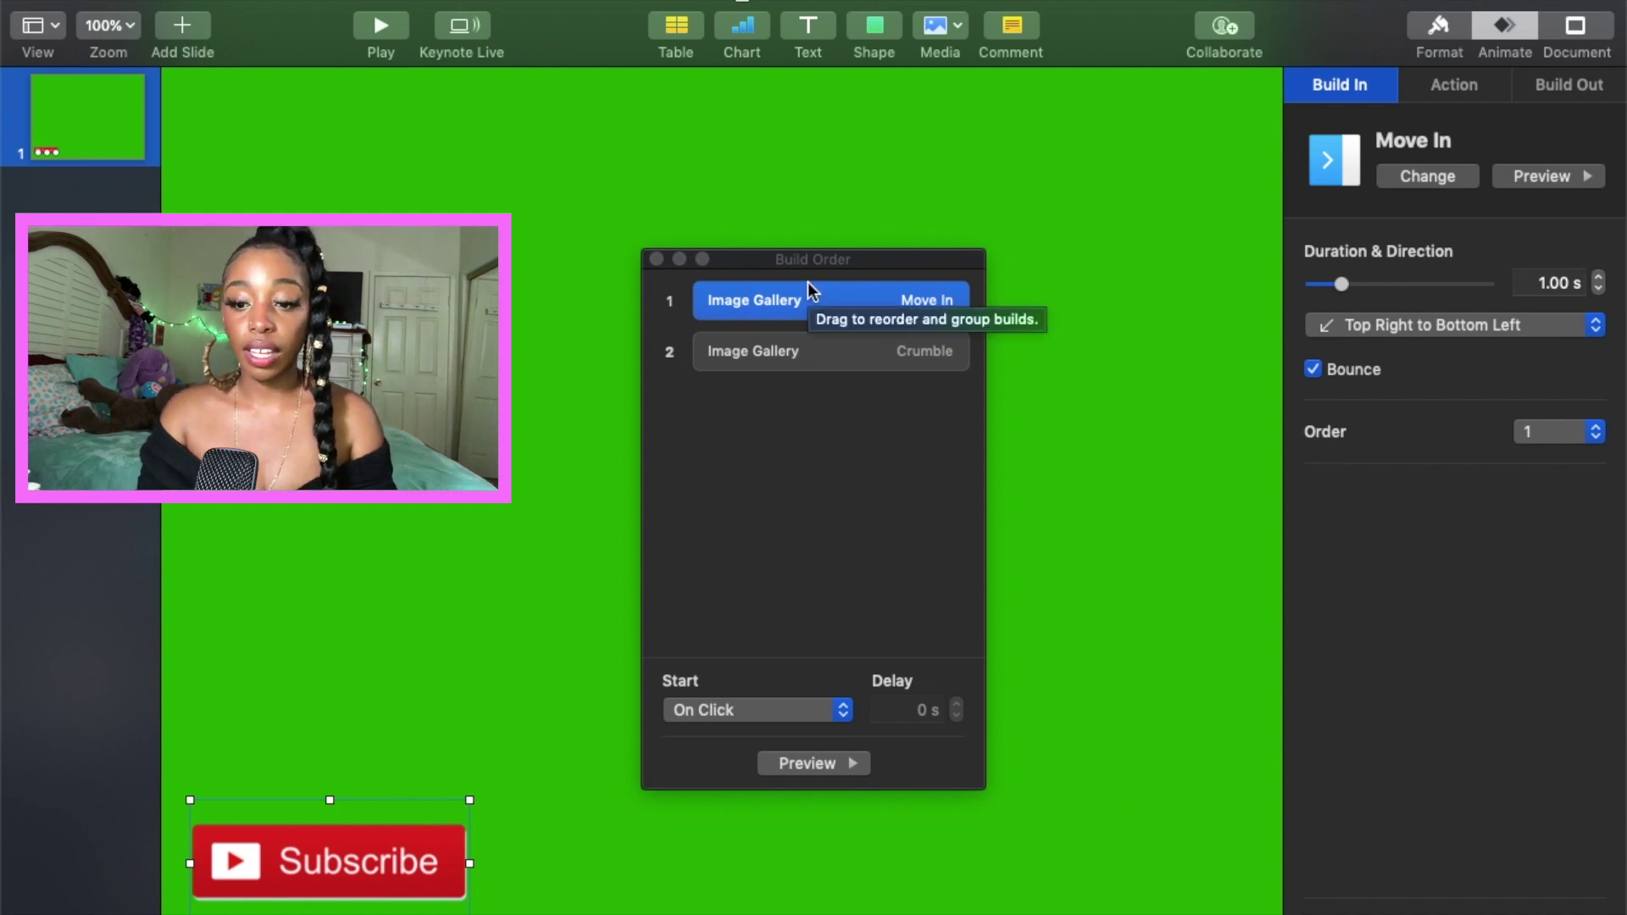
# Step: Select the Crumble build in Build Order and preview it on the slide
pyautogui.click(780, 363)
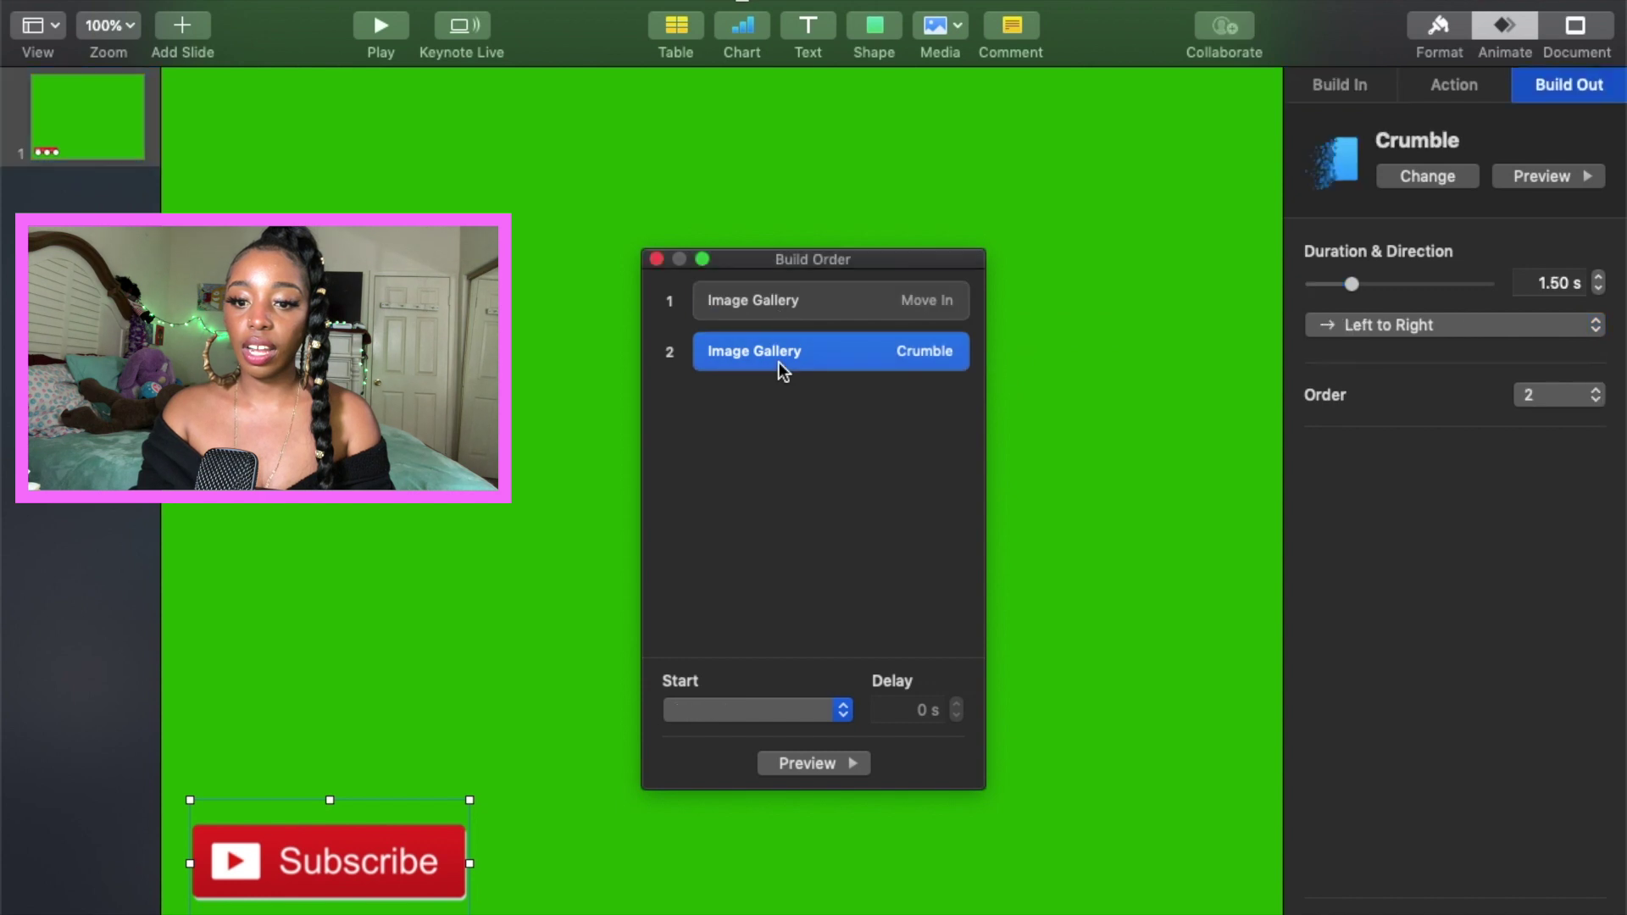
pyautogui.click(834, 755)
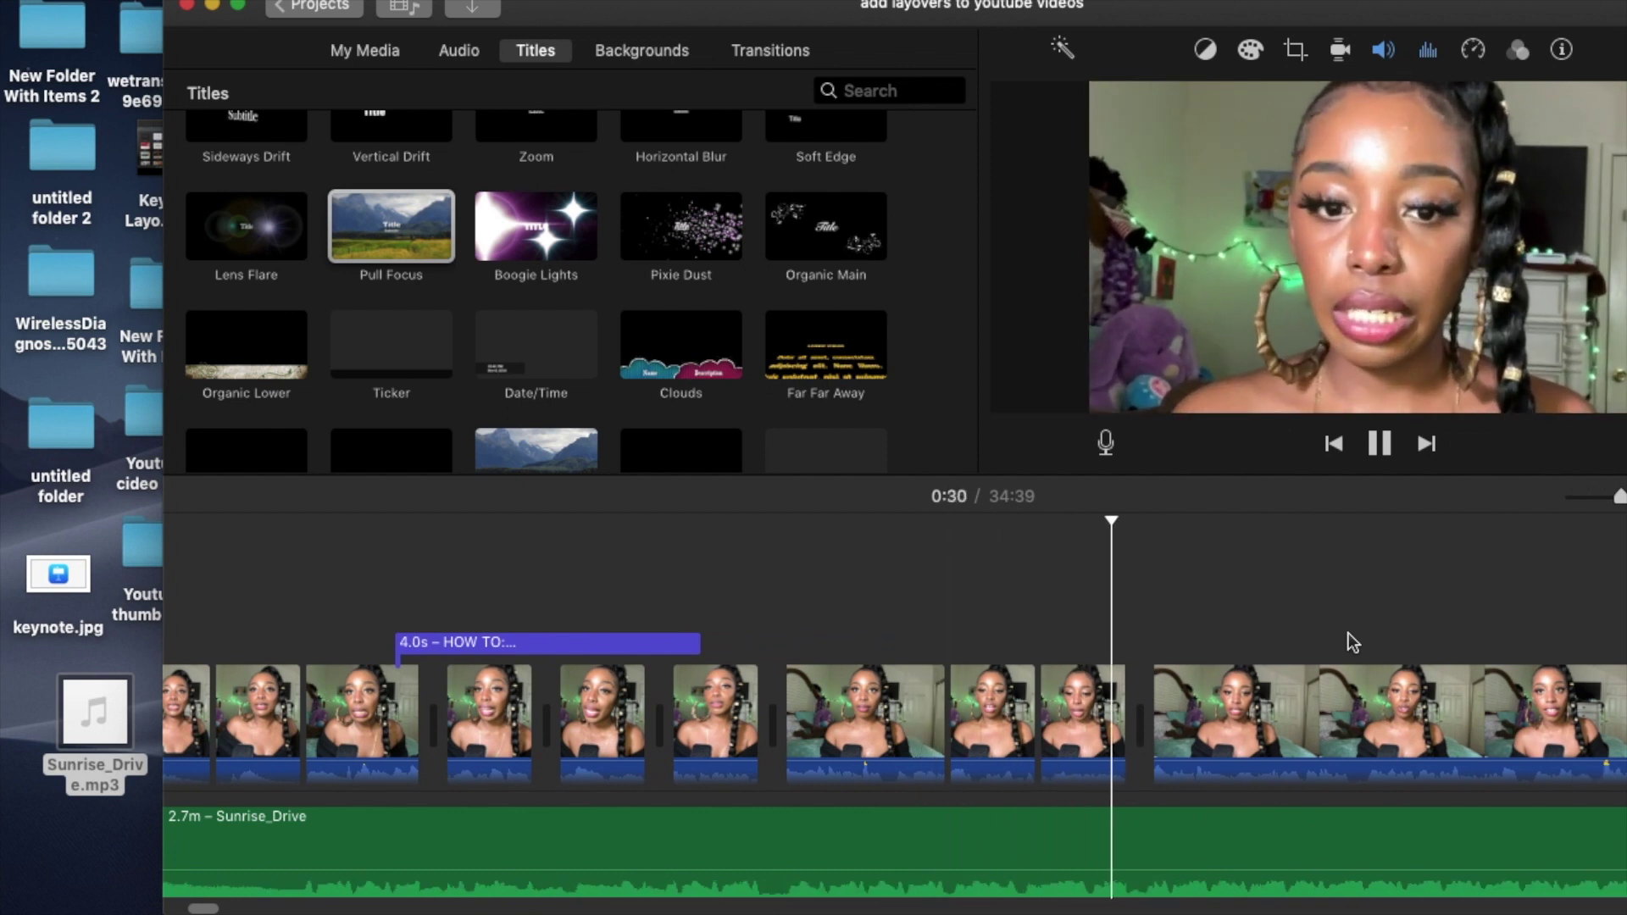
# Step: Play the iMovie project from around the 0:36 mark
pyautogui.hscroll(2, 1350, 633)
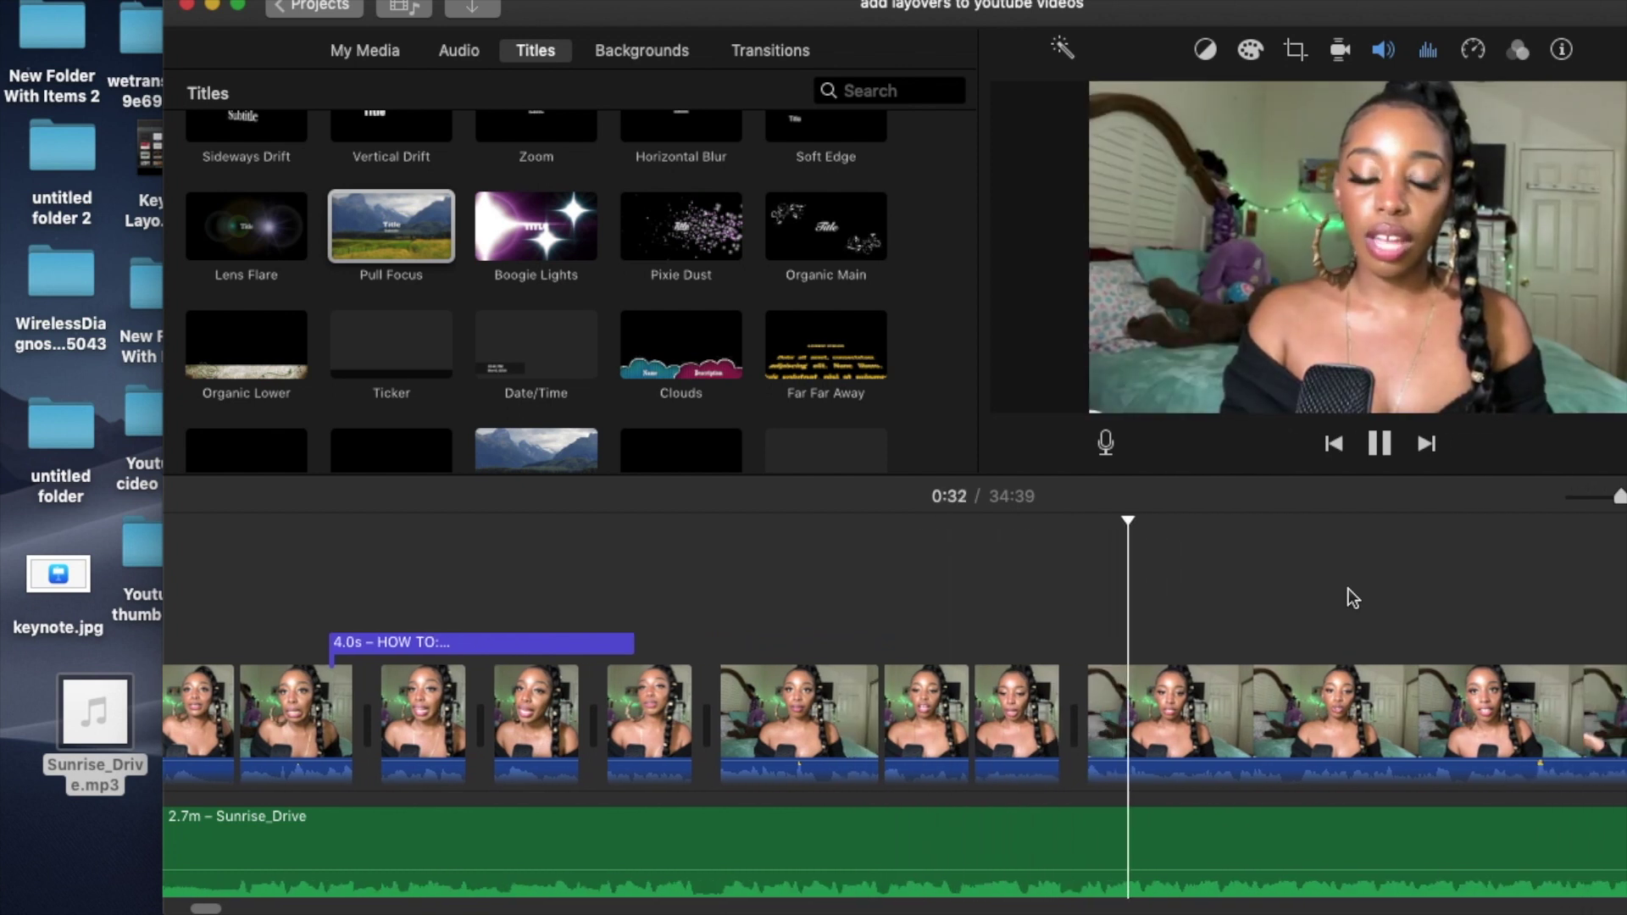
pyautogui.click(1380, 444)
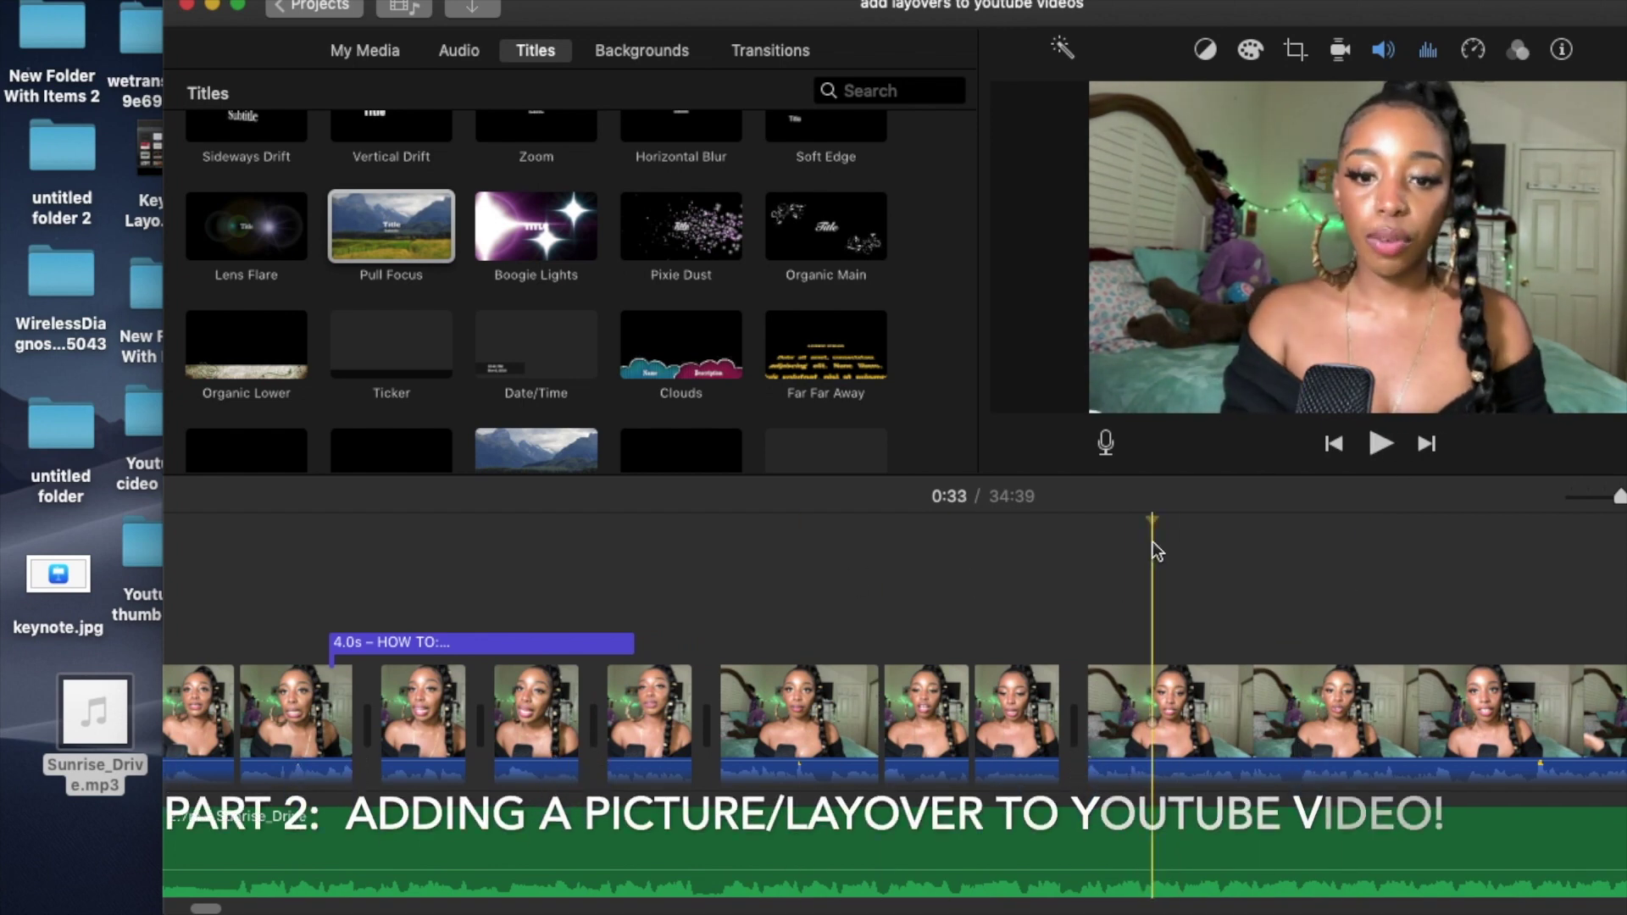
pyautogui.press('space')
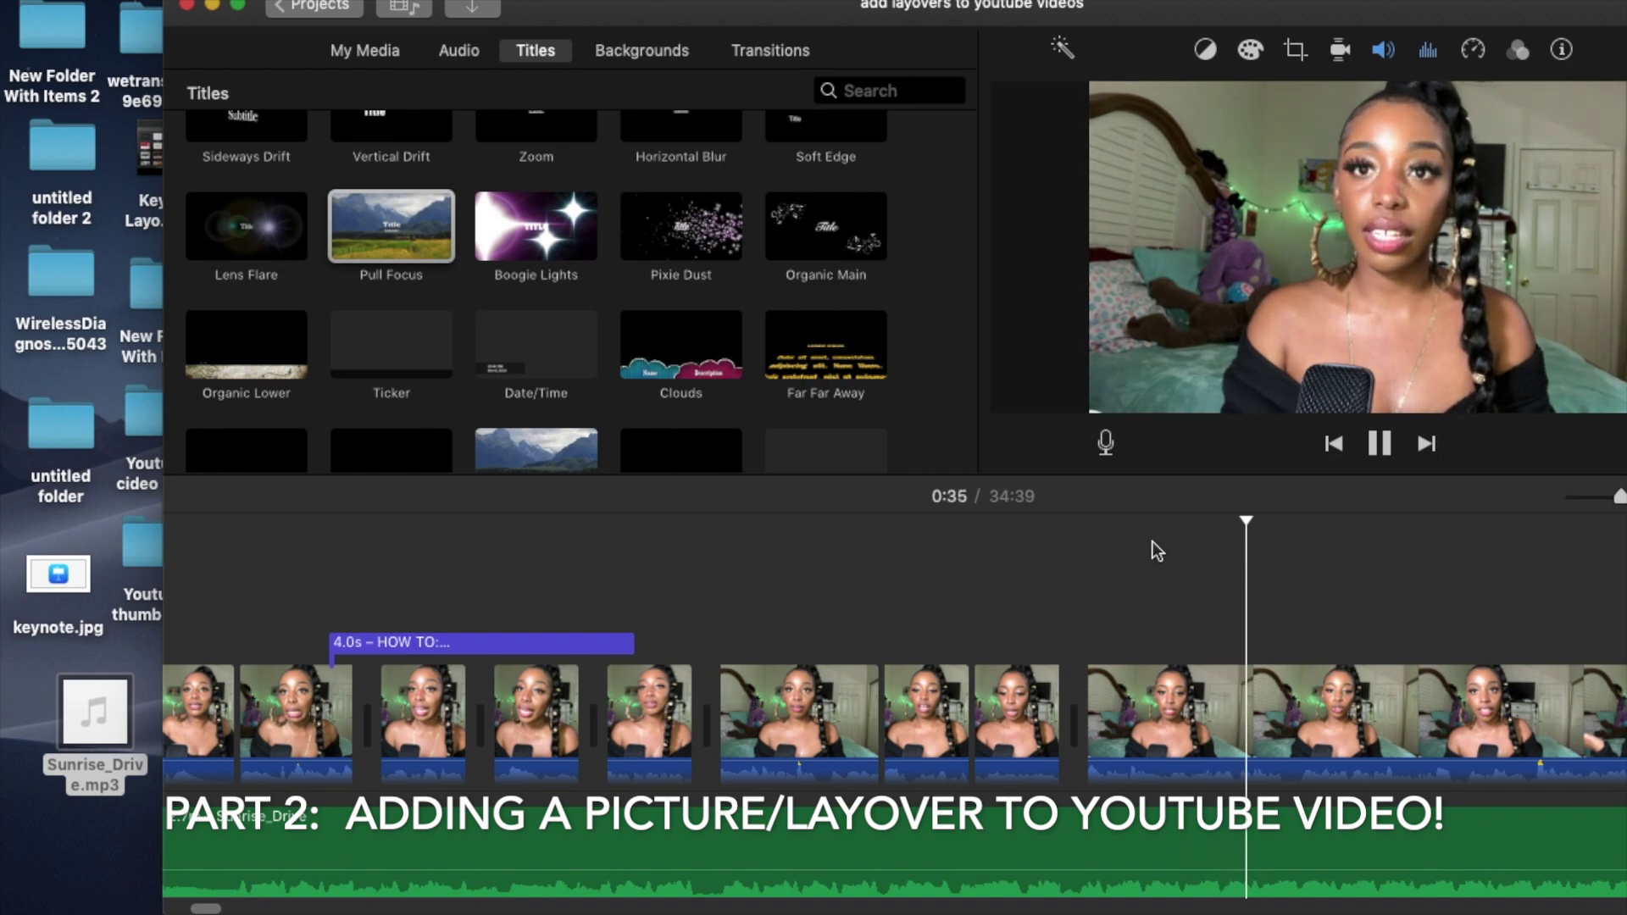
pyautogui.press('space')
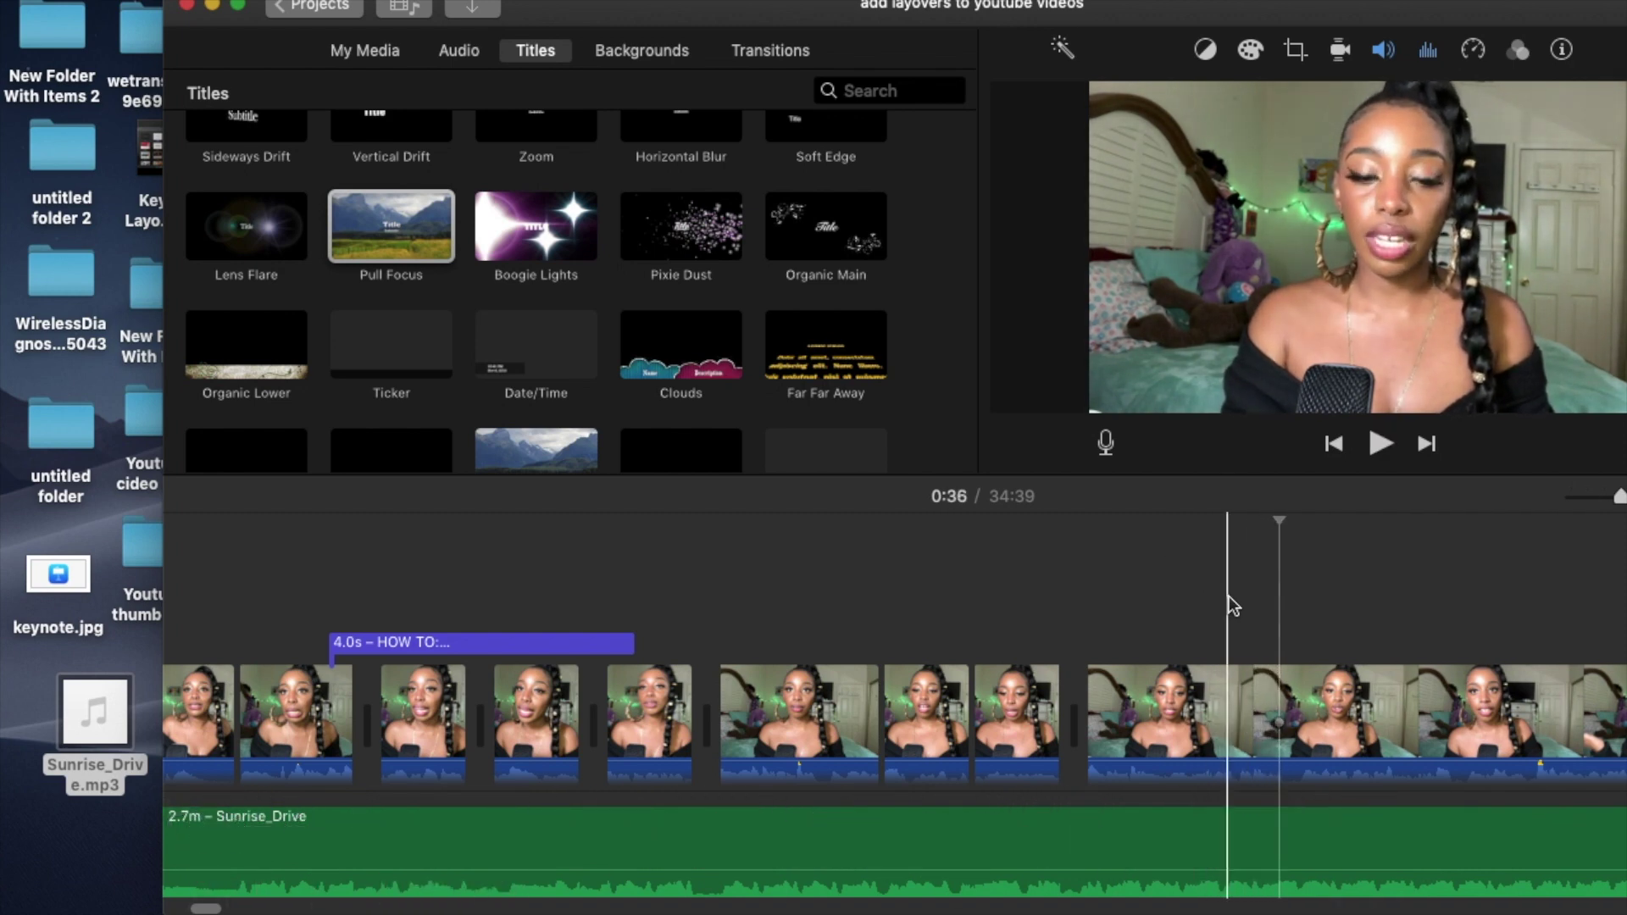
pyautogui.click(1229, 597)
pyautogui.press('space')
pyautogui.press('space')
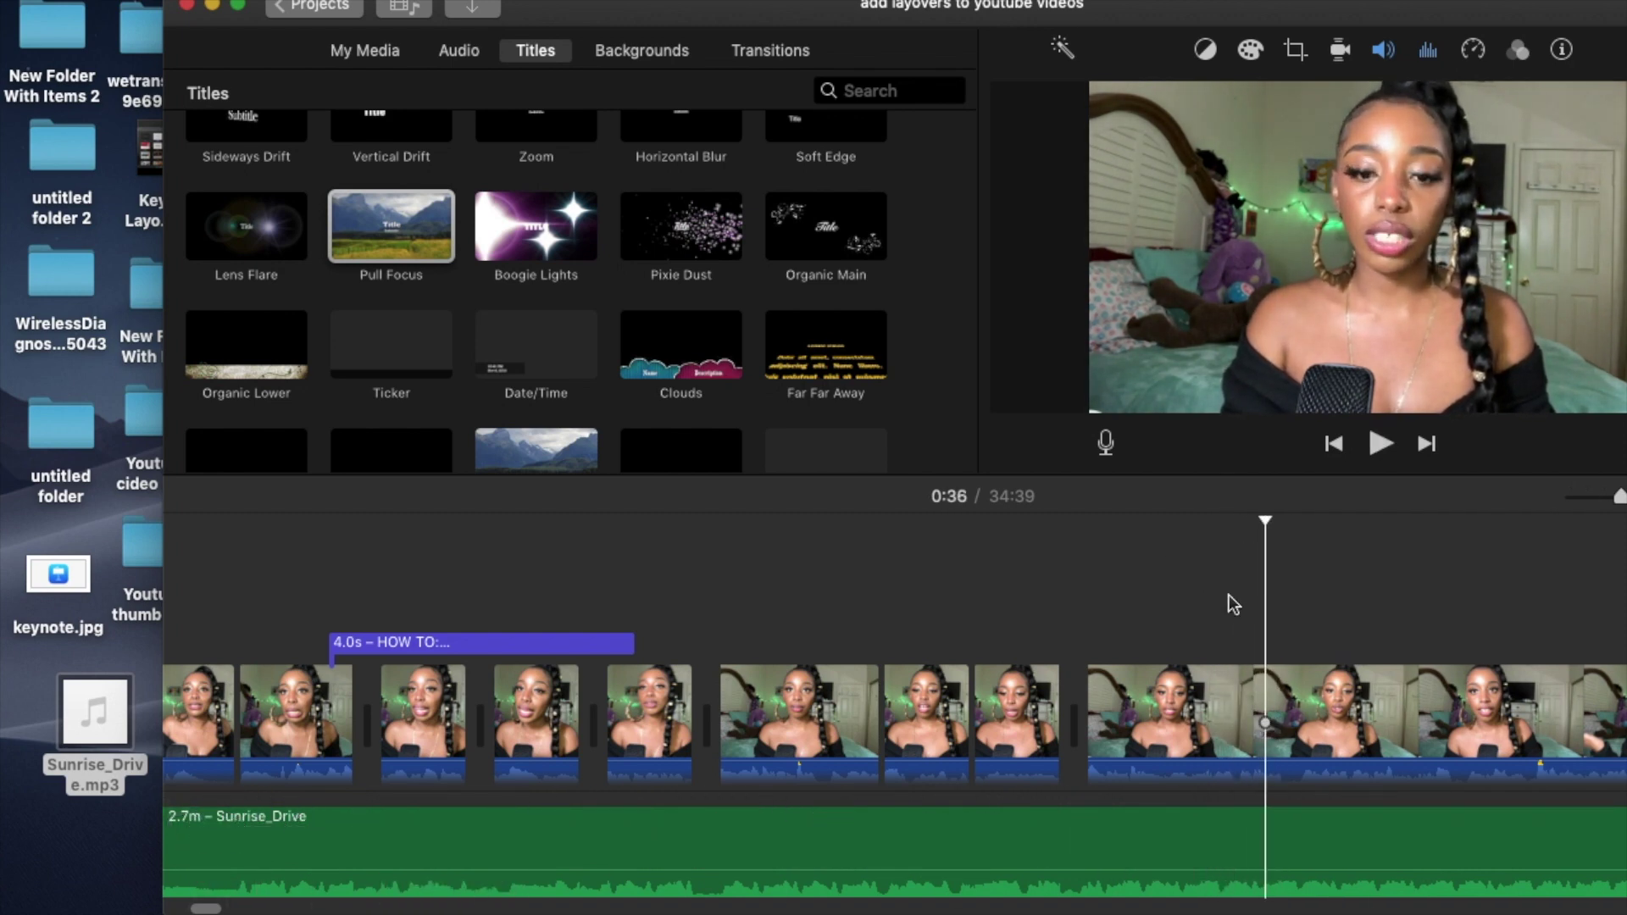
# Step: Drag keynote.jpg above the timeline clips at 0:38 as an overlay clip
pyautogui.moveTo(126, 574); pyautogui.dragTo(1215, 587)
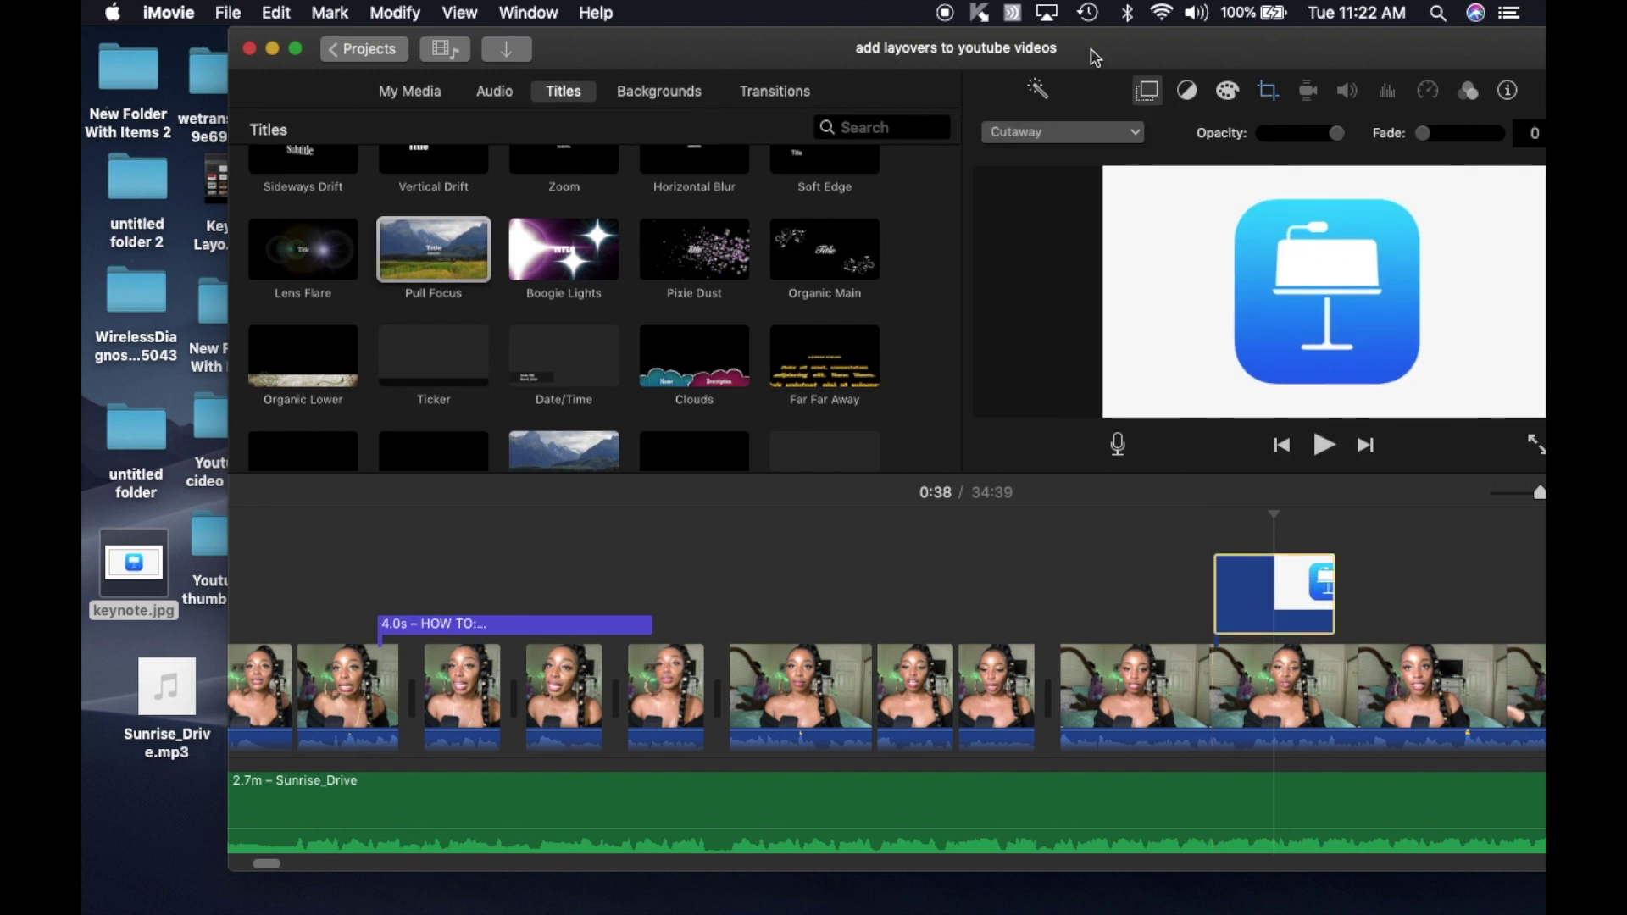
pyautogui.doubleClick(918, 39)
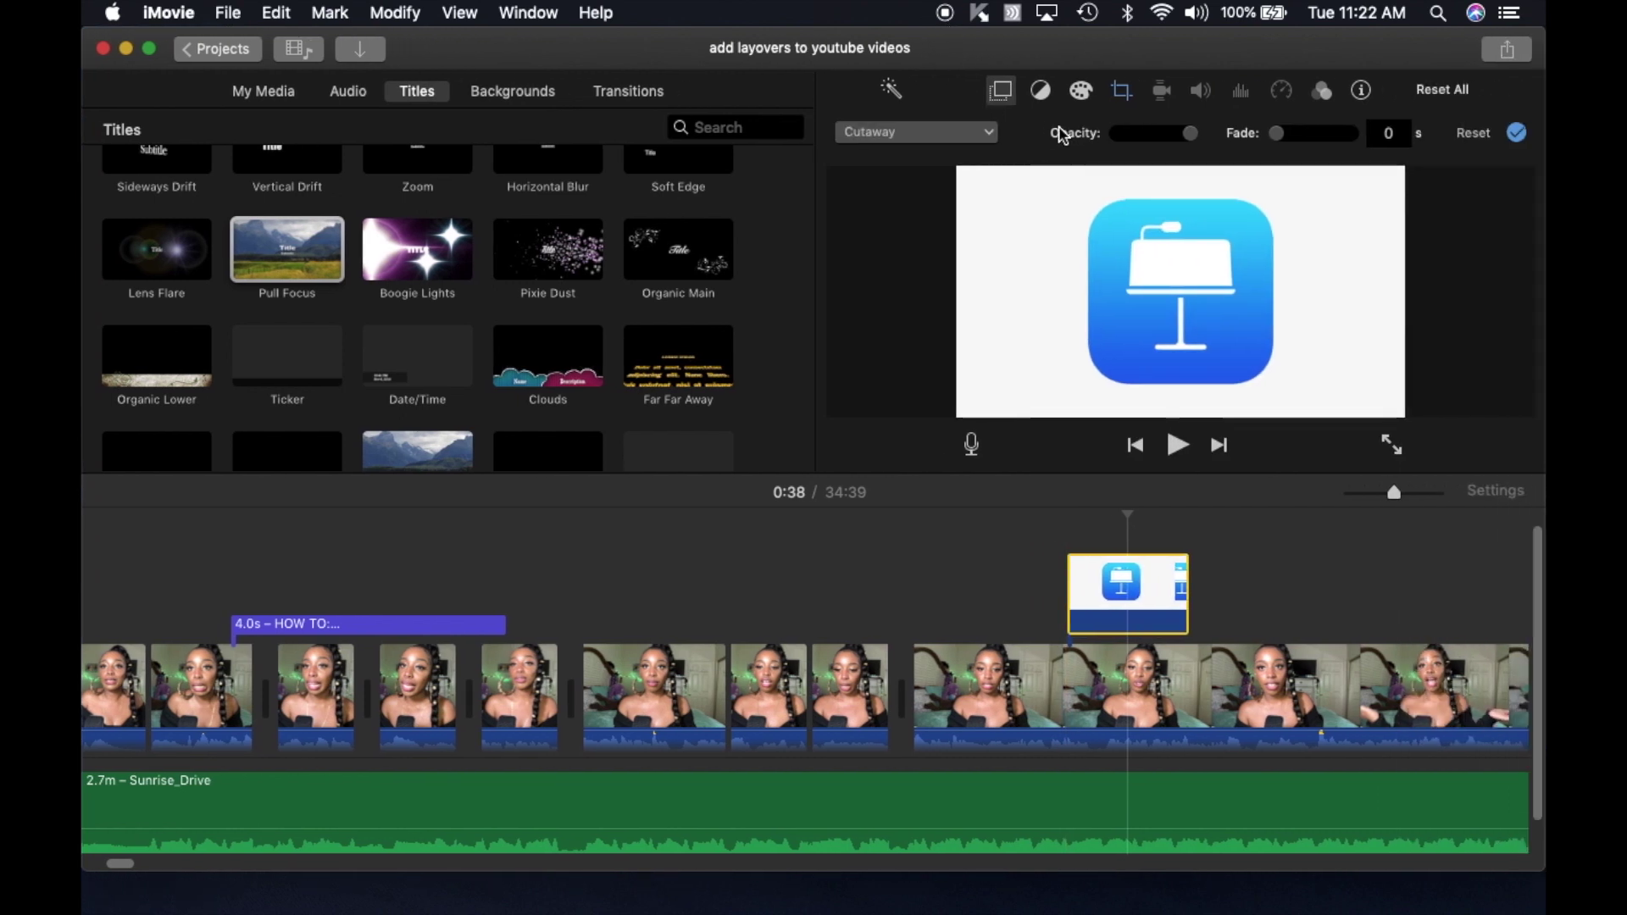
pyautogui.click(1005, 93)
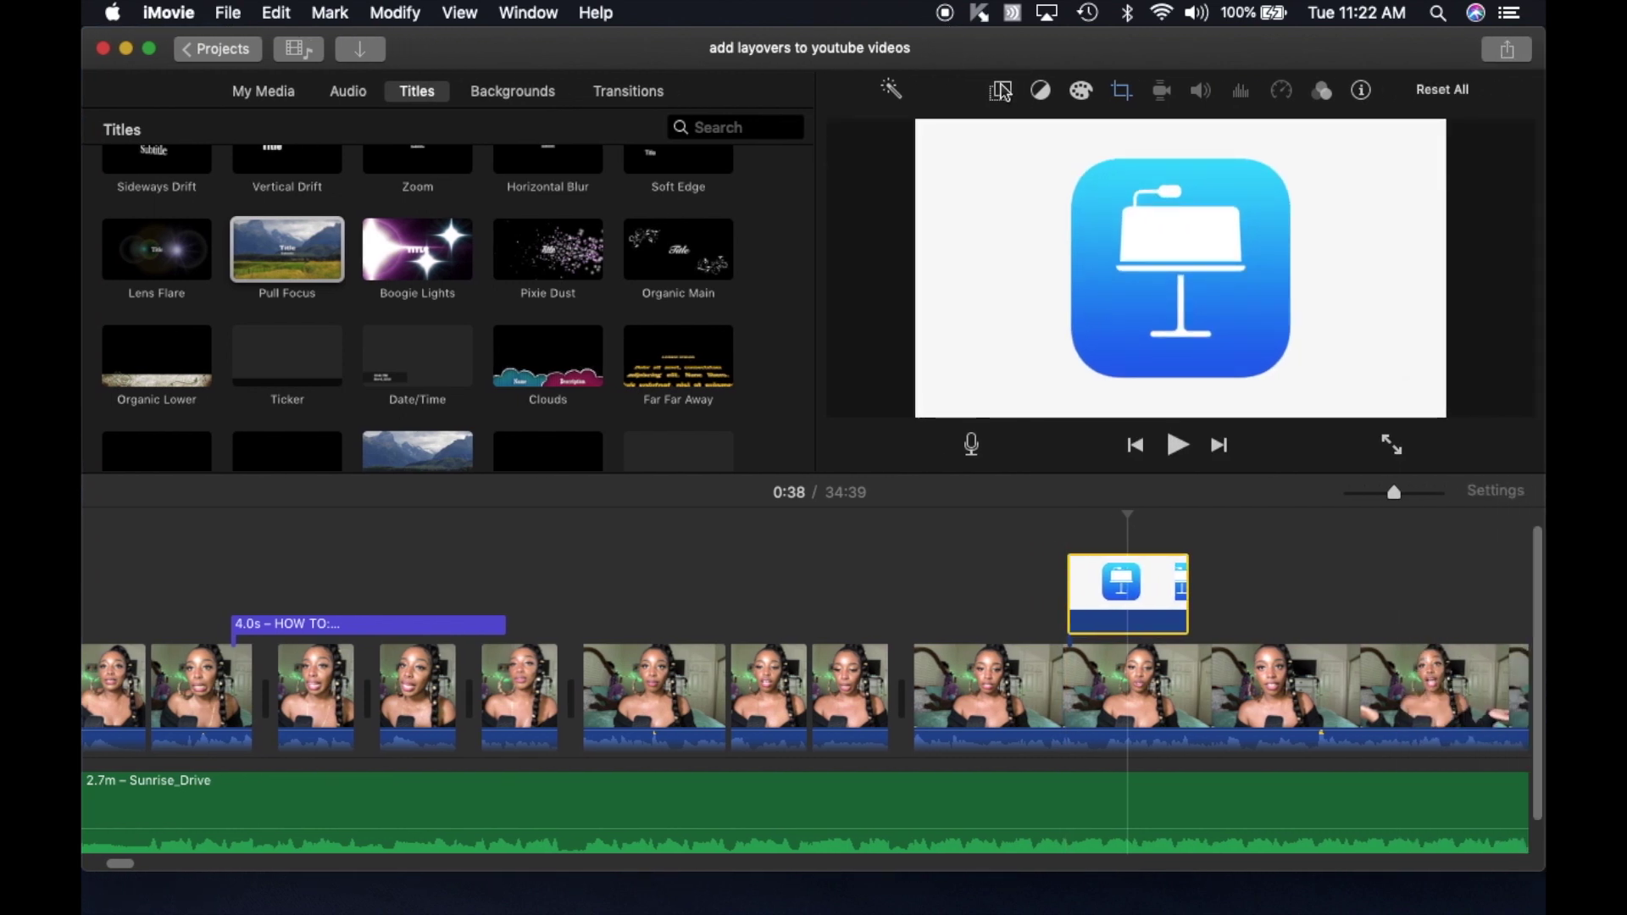
# Step: Set the overlay to Picture in Picture and move the inset to the video's top-left corner
pyautogui.click(1001, 92)
pyautogui.click(948, 138)
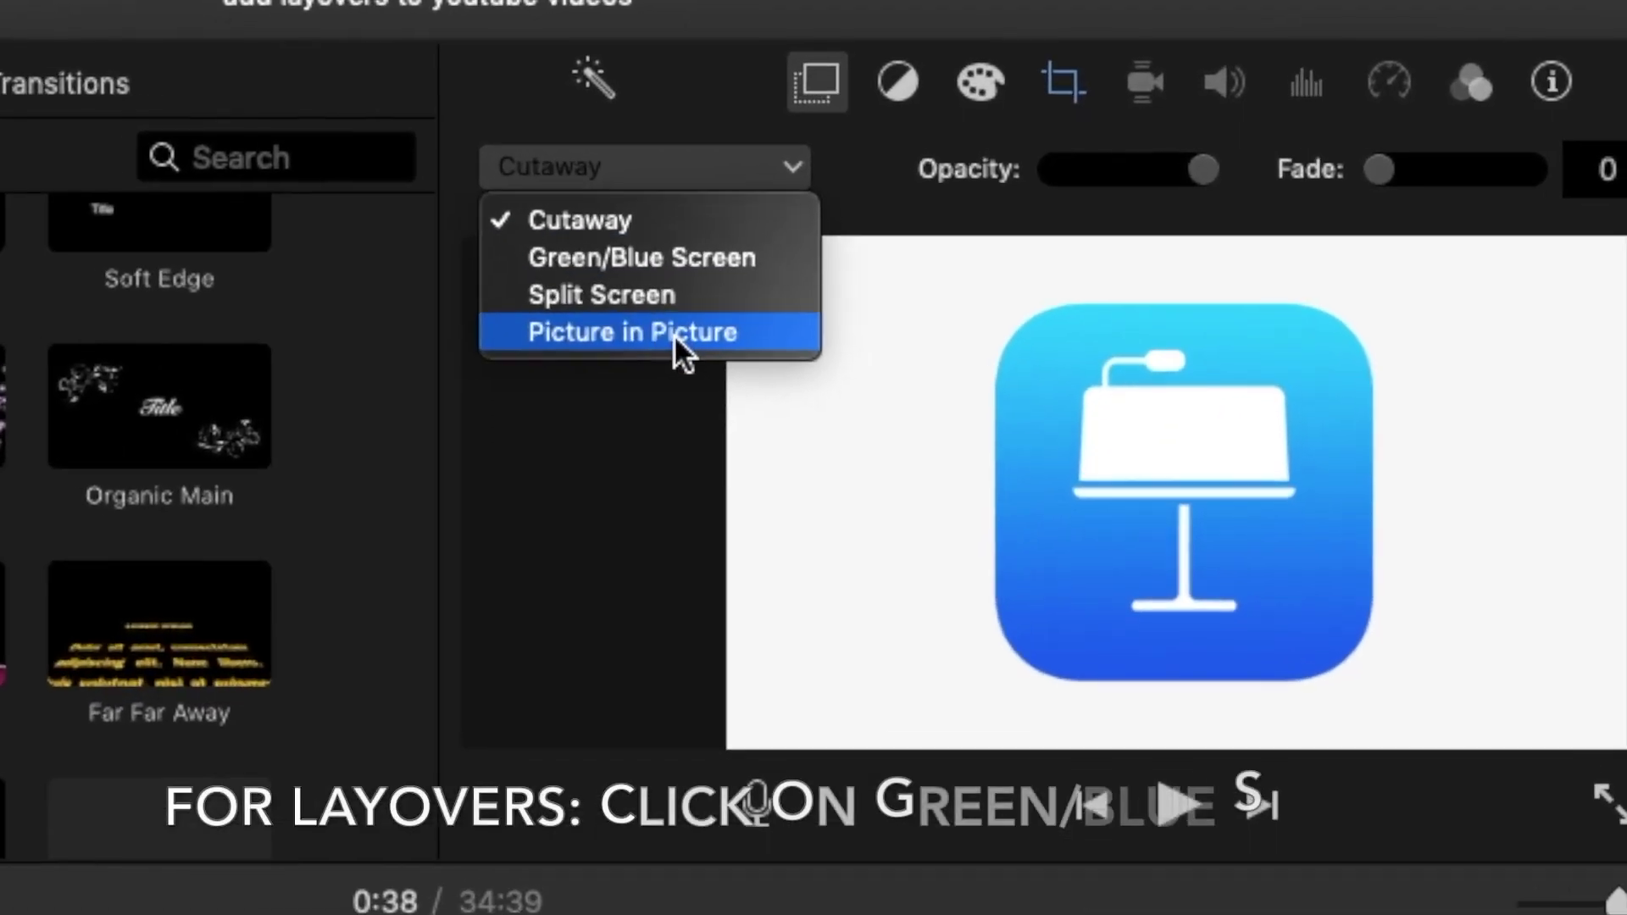
pyautogui.click(674, 339)
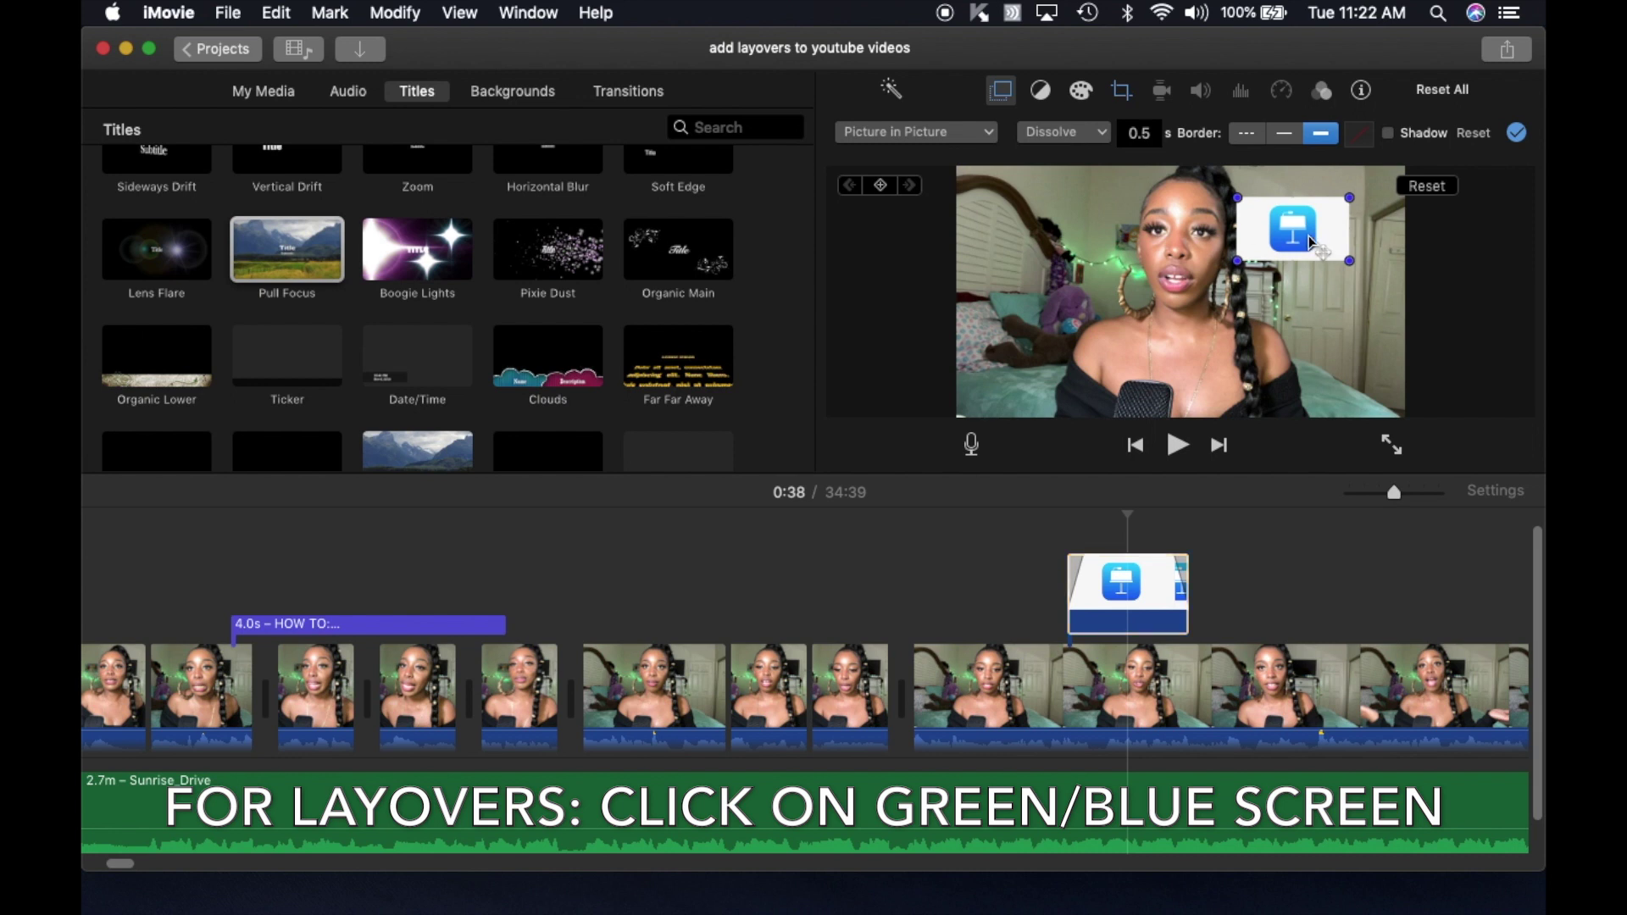
pyautogui.moveTo(1309, 241); pyautogui.dragTo(1066, 239)
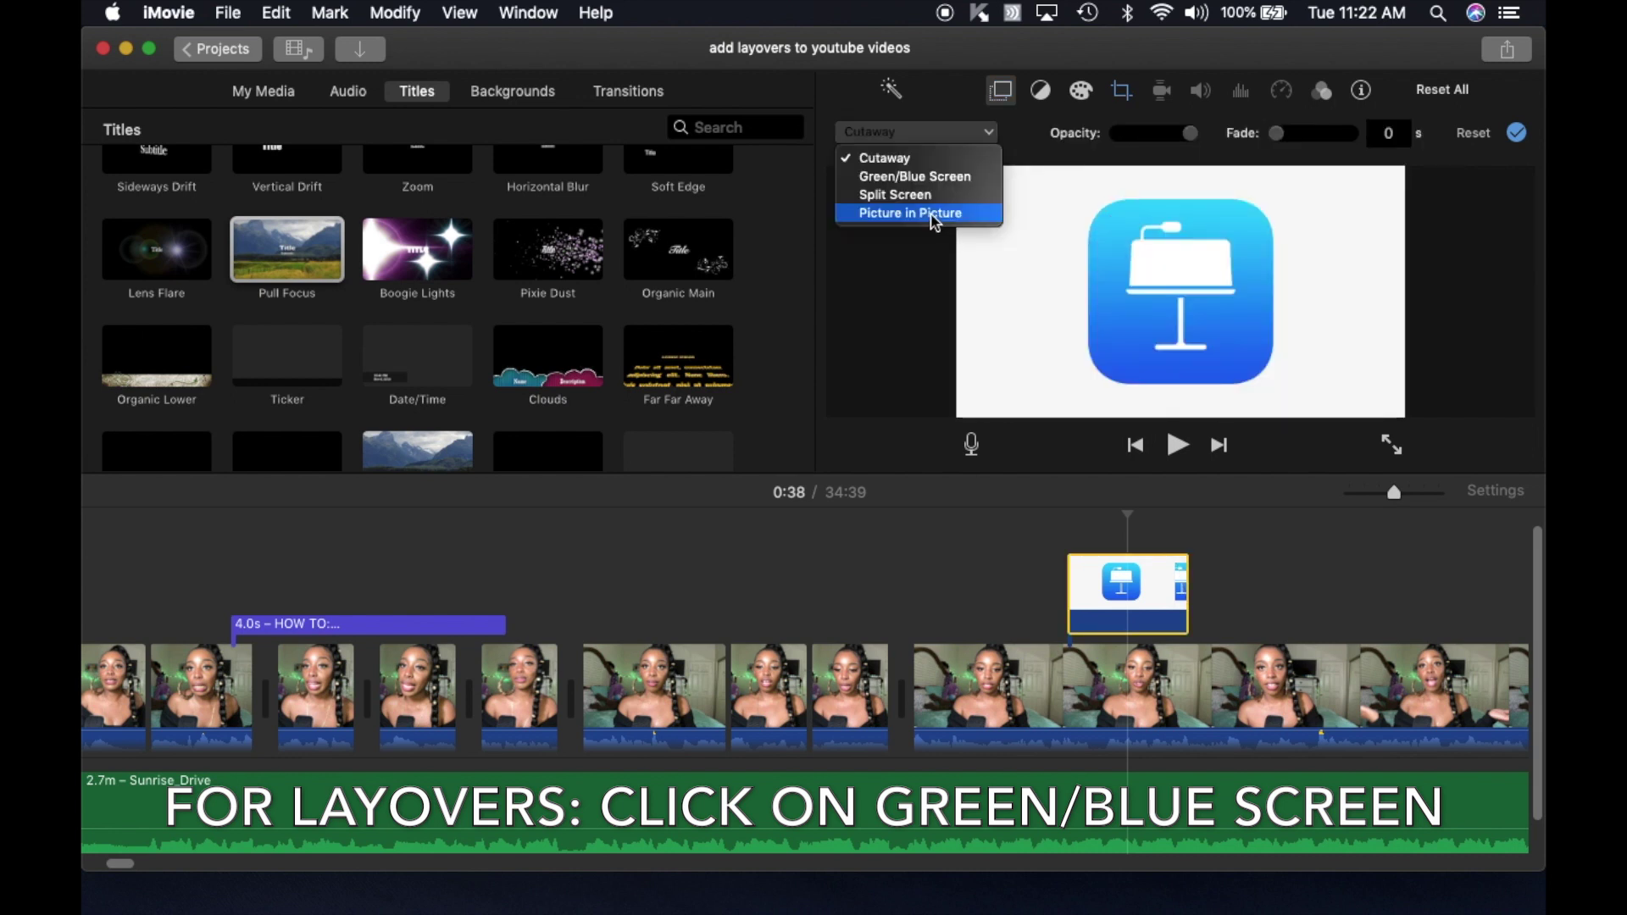
pyautogui.click(932, 218)
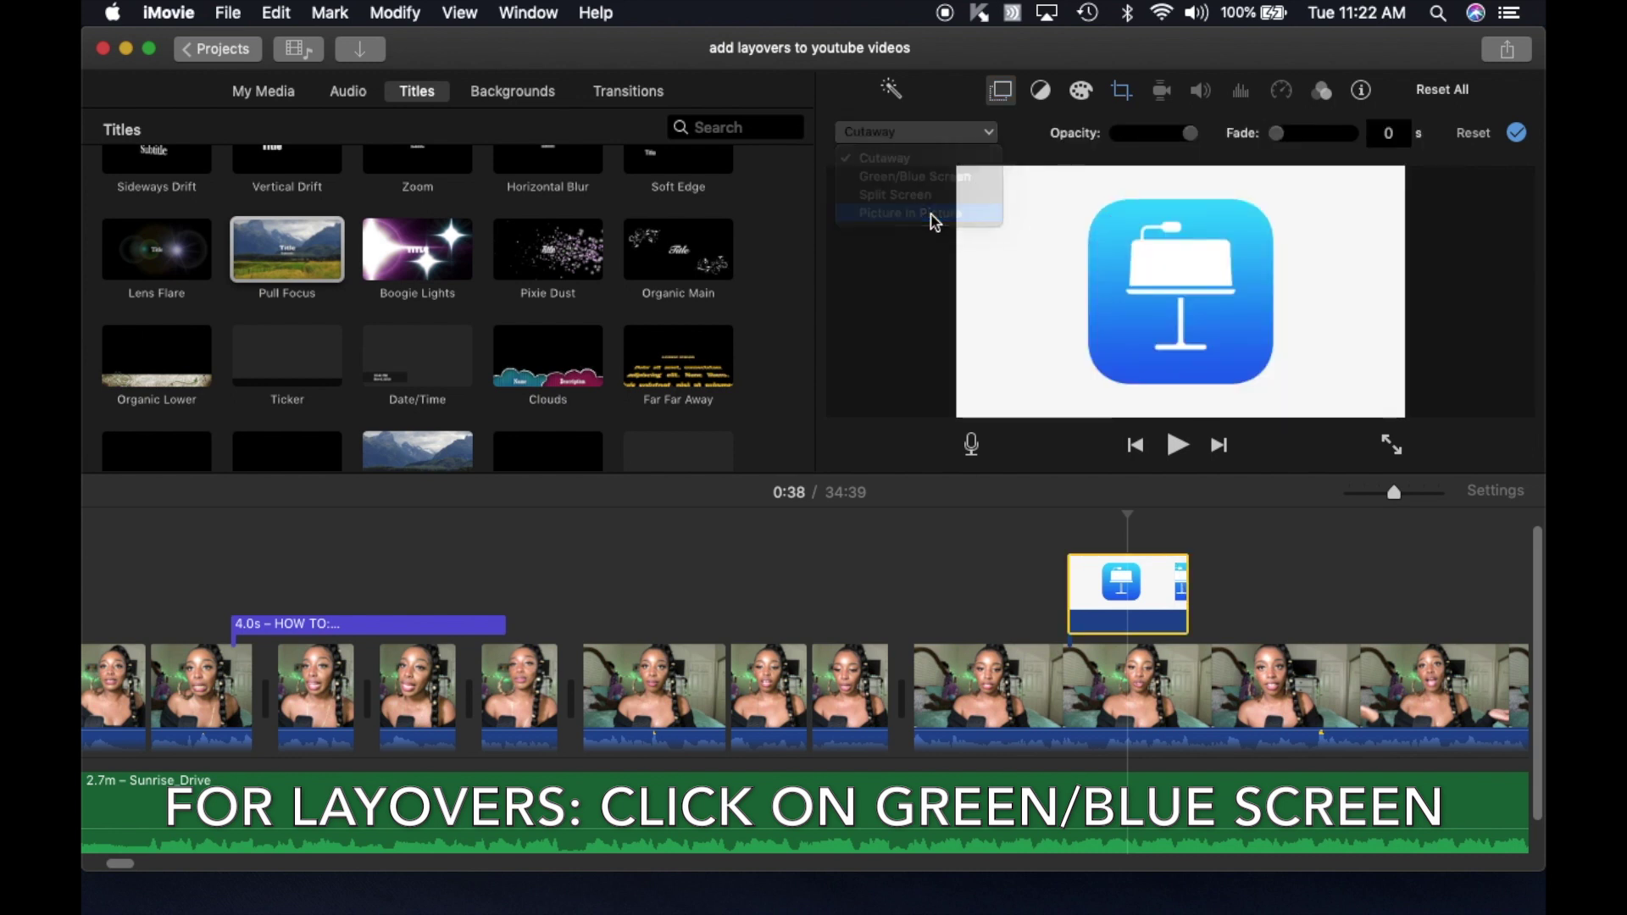
pyautogui.moveTo(1313, 243); pyautogui.dragTo(1057, 236)
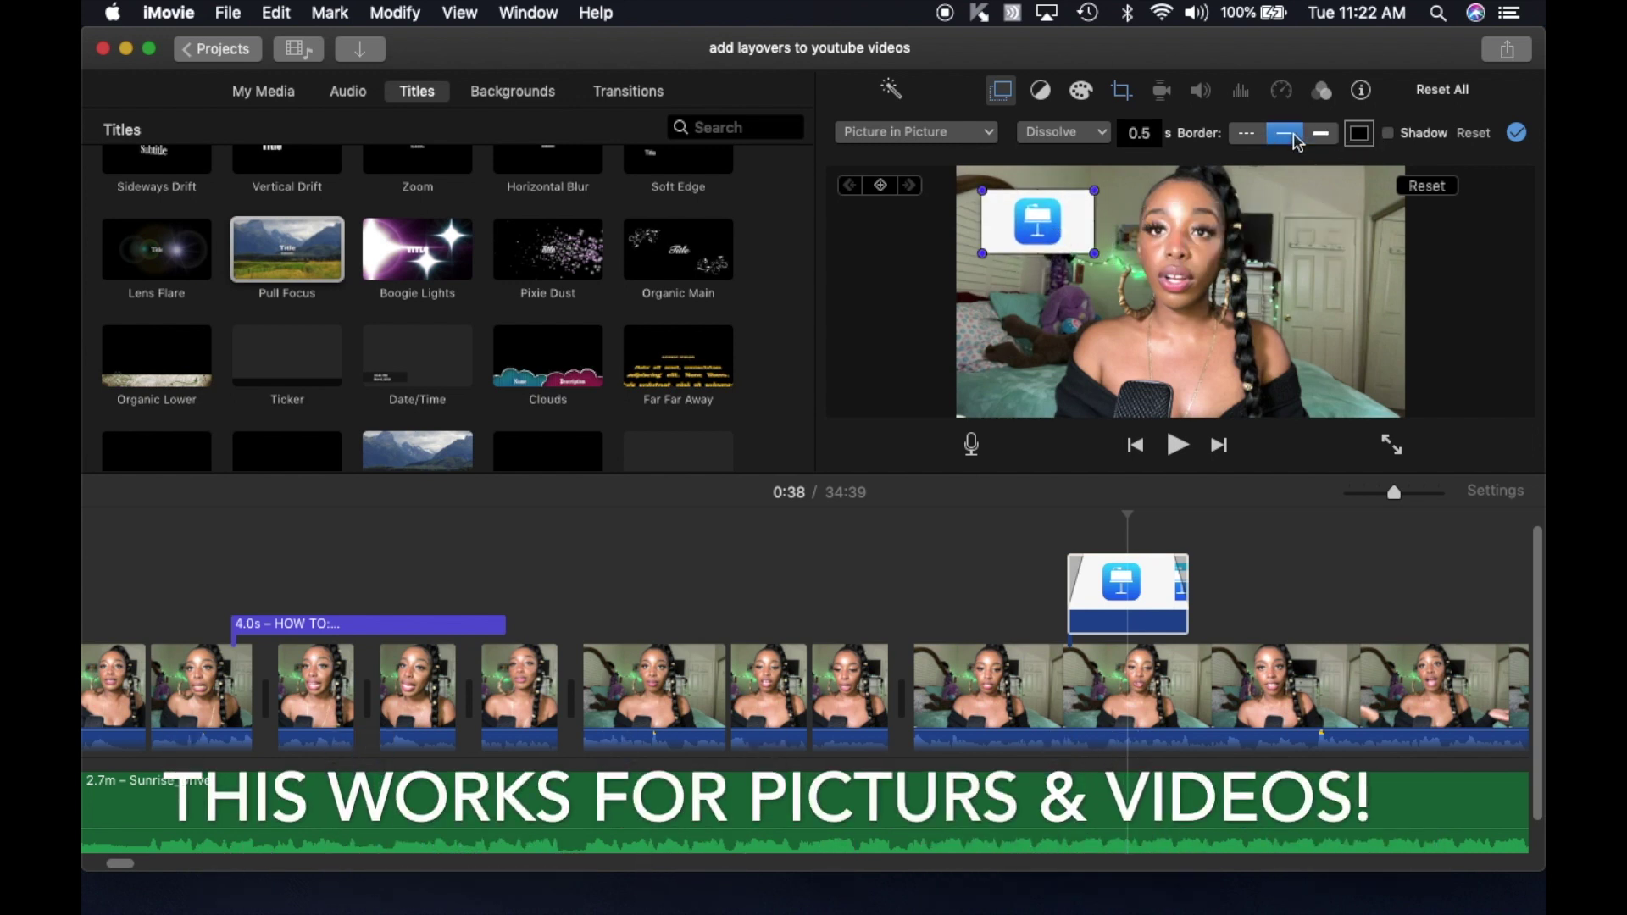
# Step: Give the Keynote inset a thick magenta border and shrink it back in the top-left corner
pyautogui.click(1248, 134)
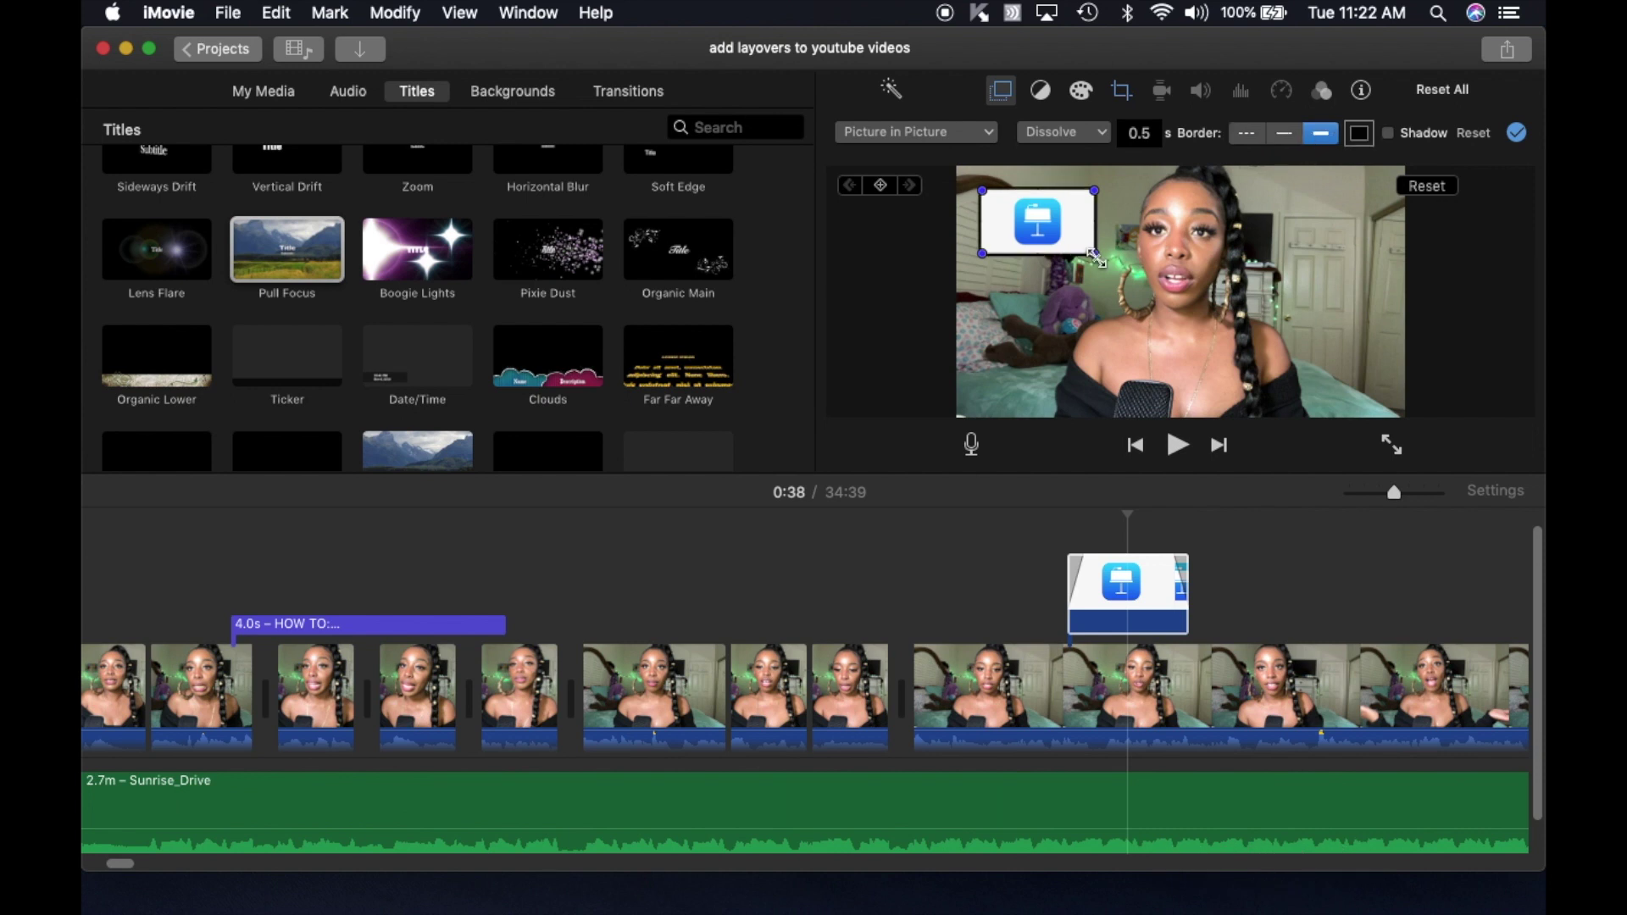
pyautogui.moveTo(1094, 252); pyautogui.dragTo(1182, 317)
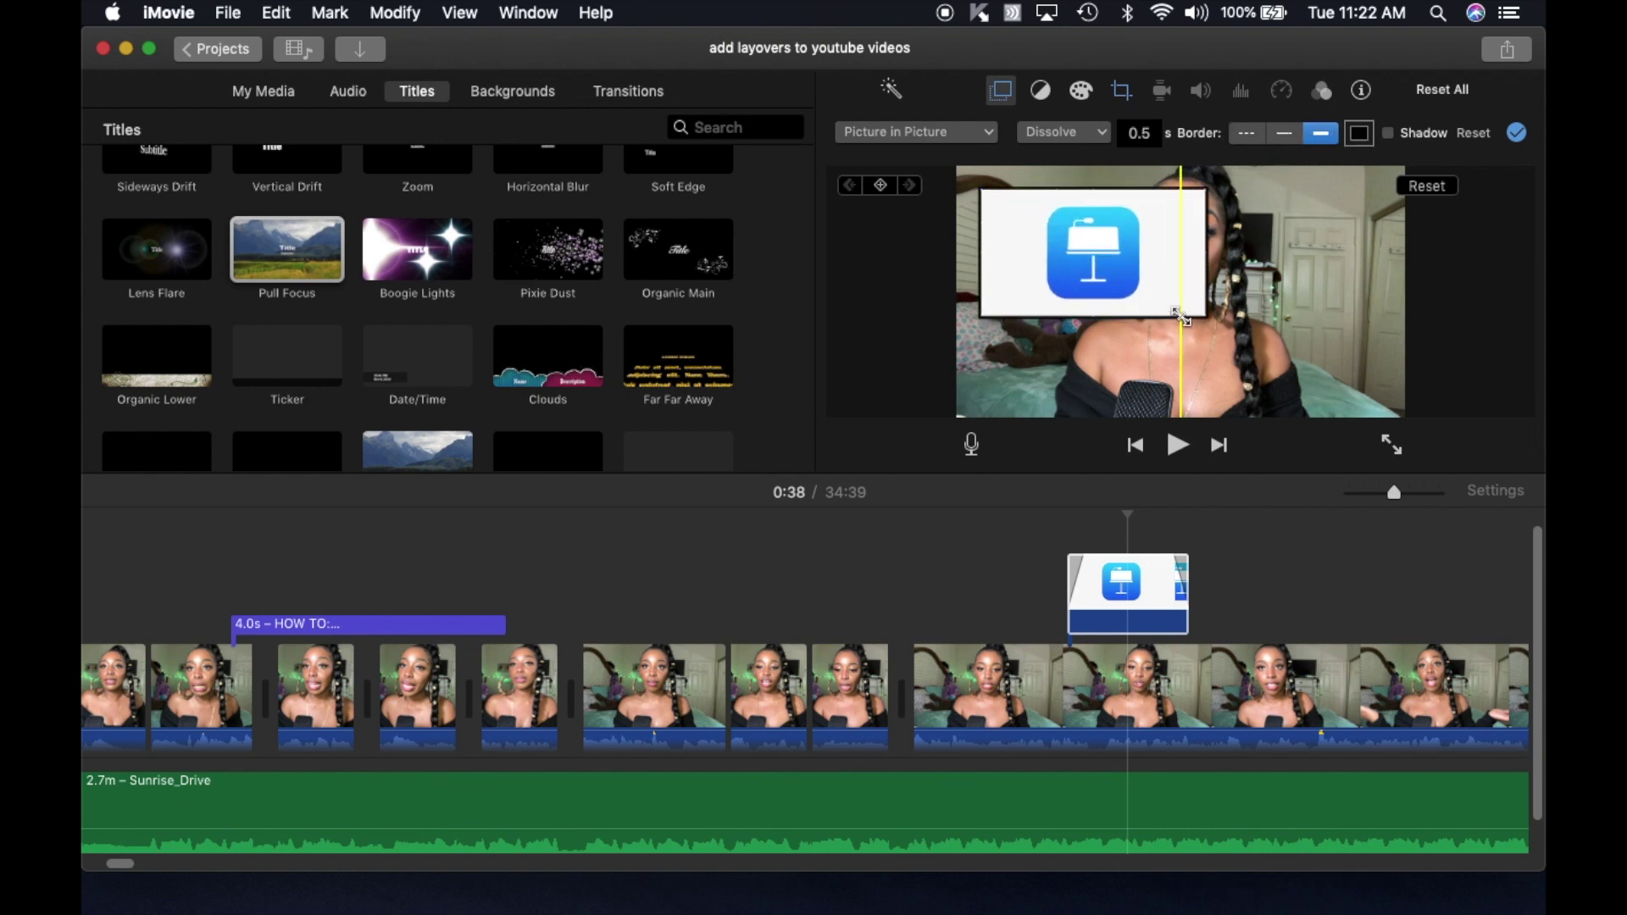
pyautogui.click(1253, 135)
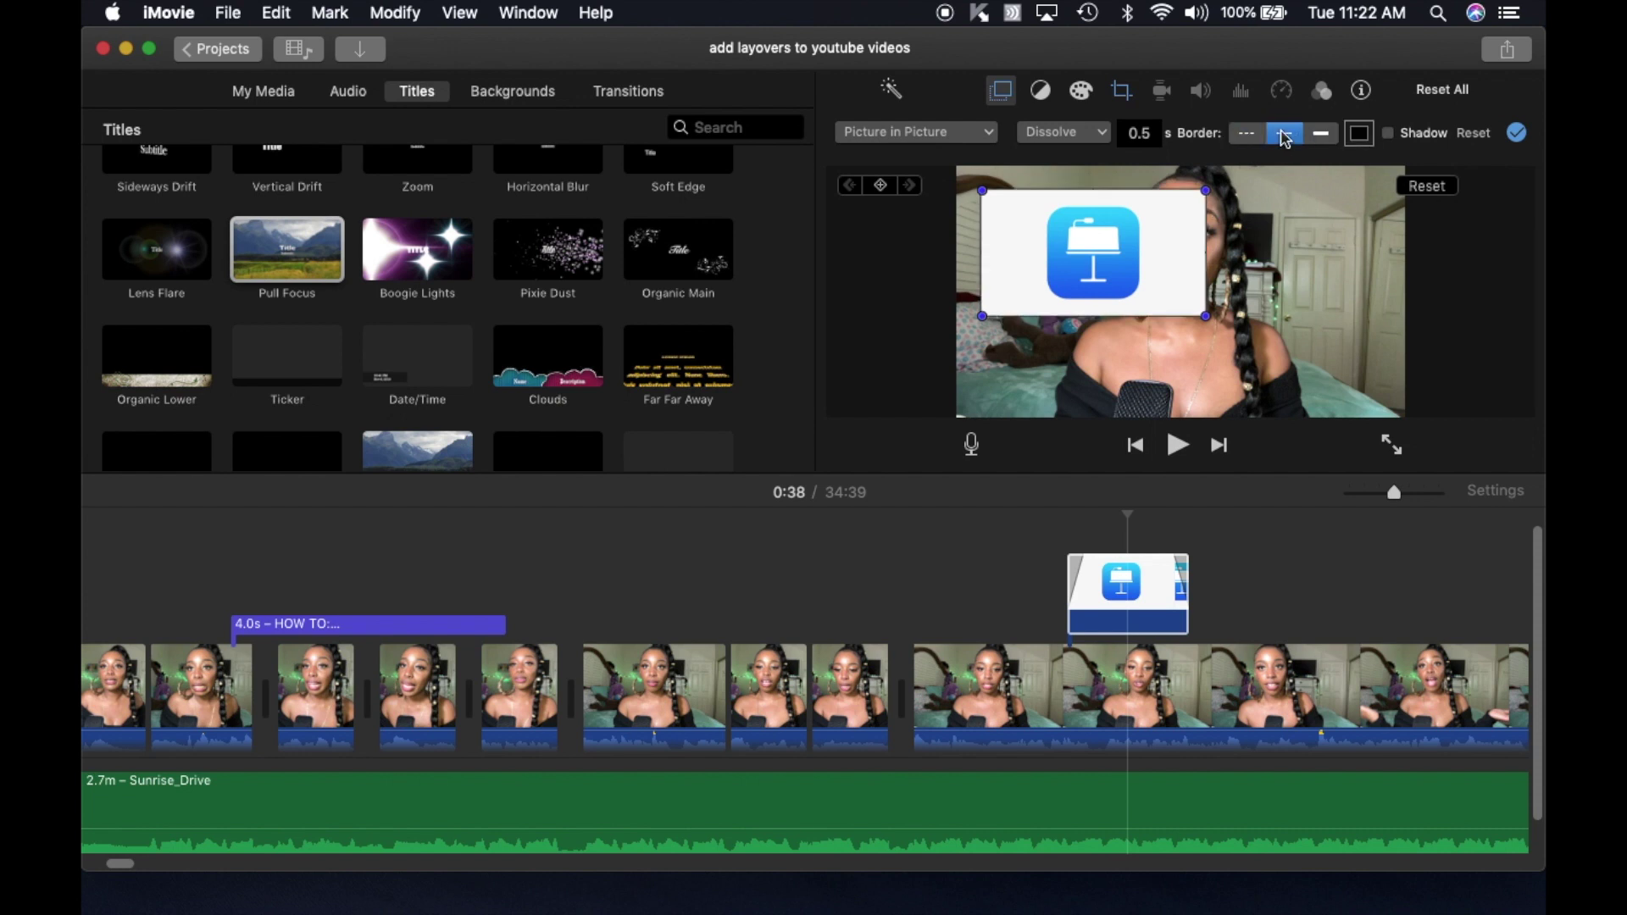
pyautogui.click(1320, 138)
pyautogui.click(1357, 135)
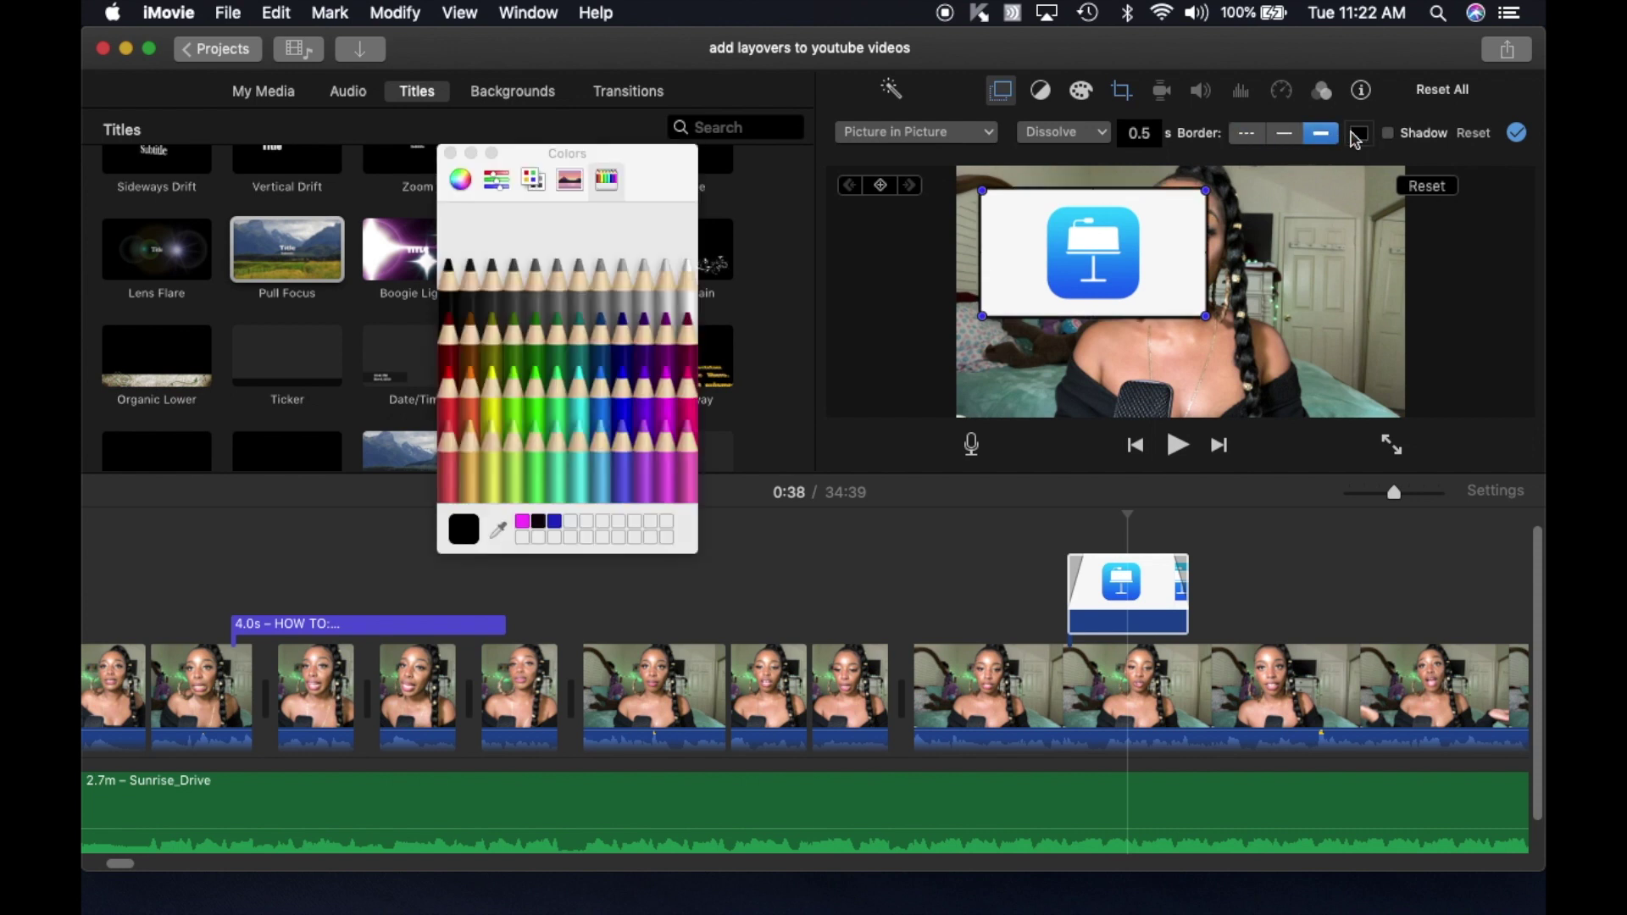
pyautogui.click(675, 400)
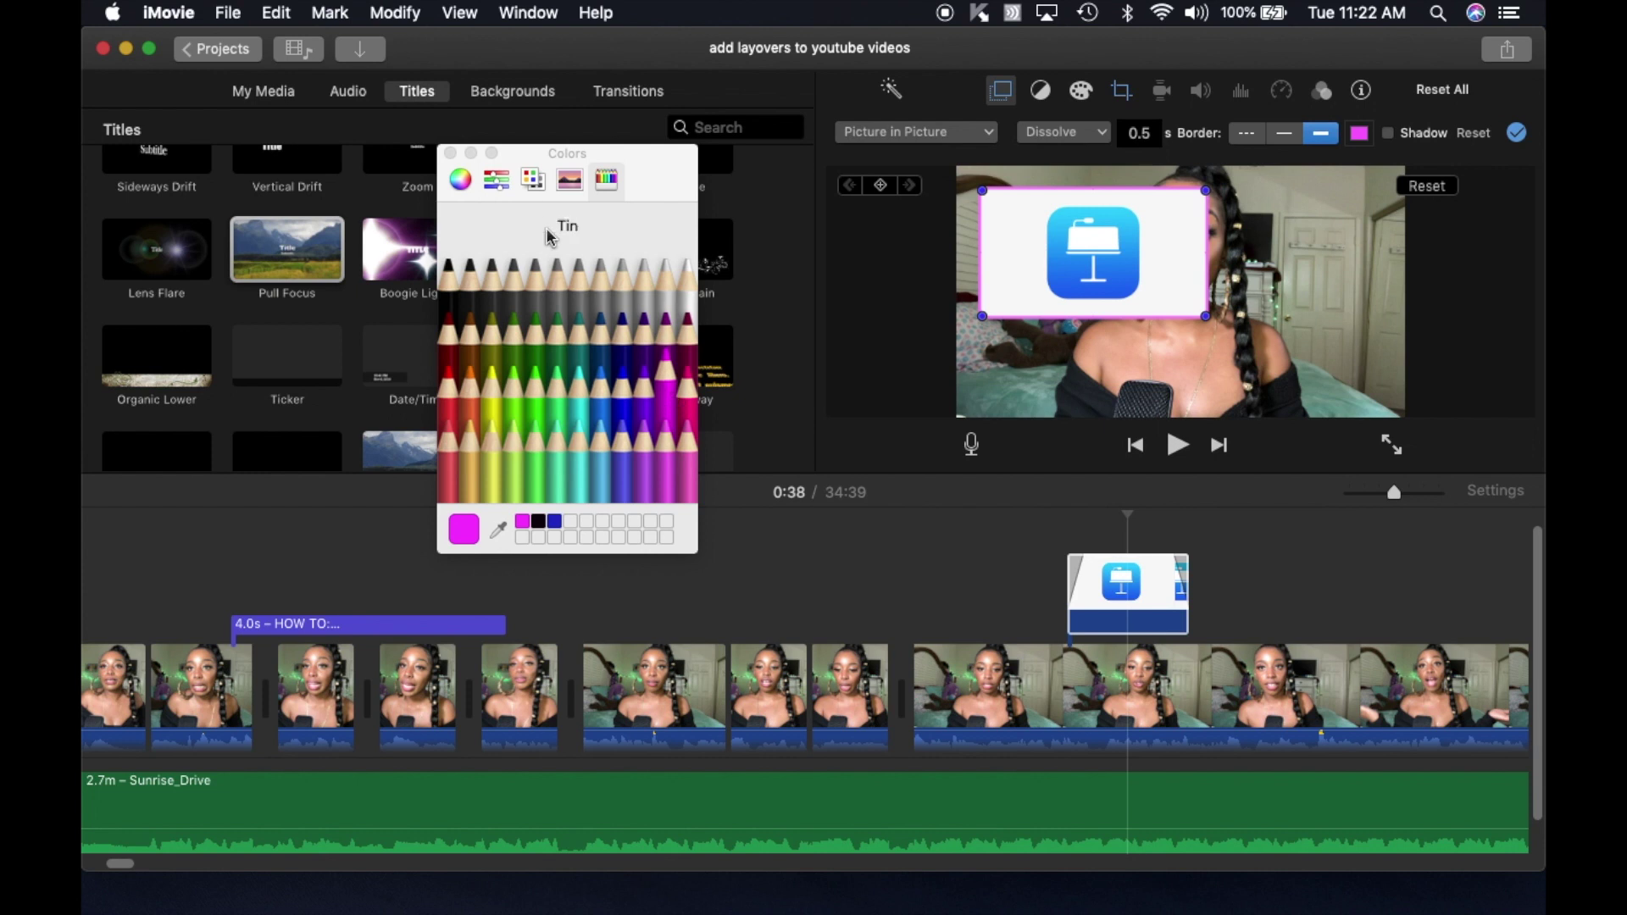
pyautogui.click(451, 153)
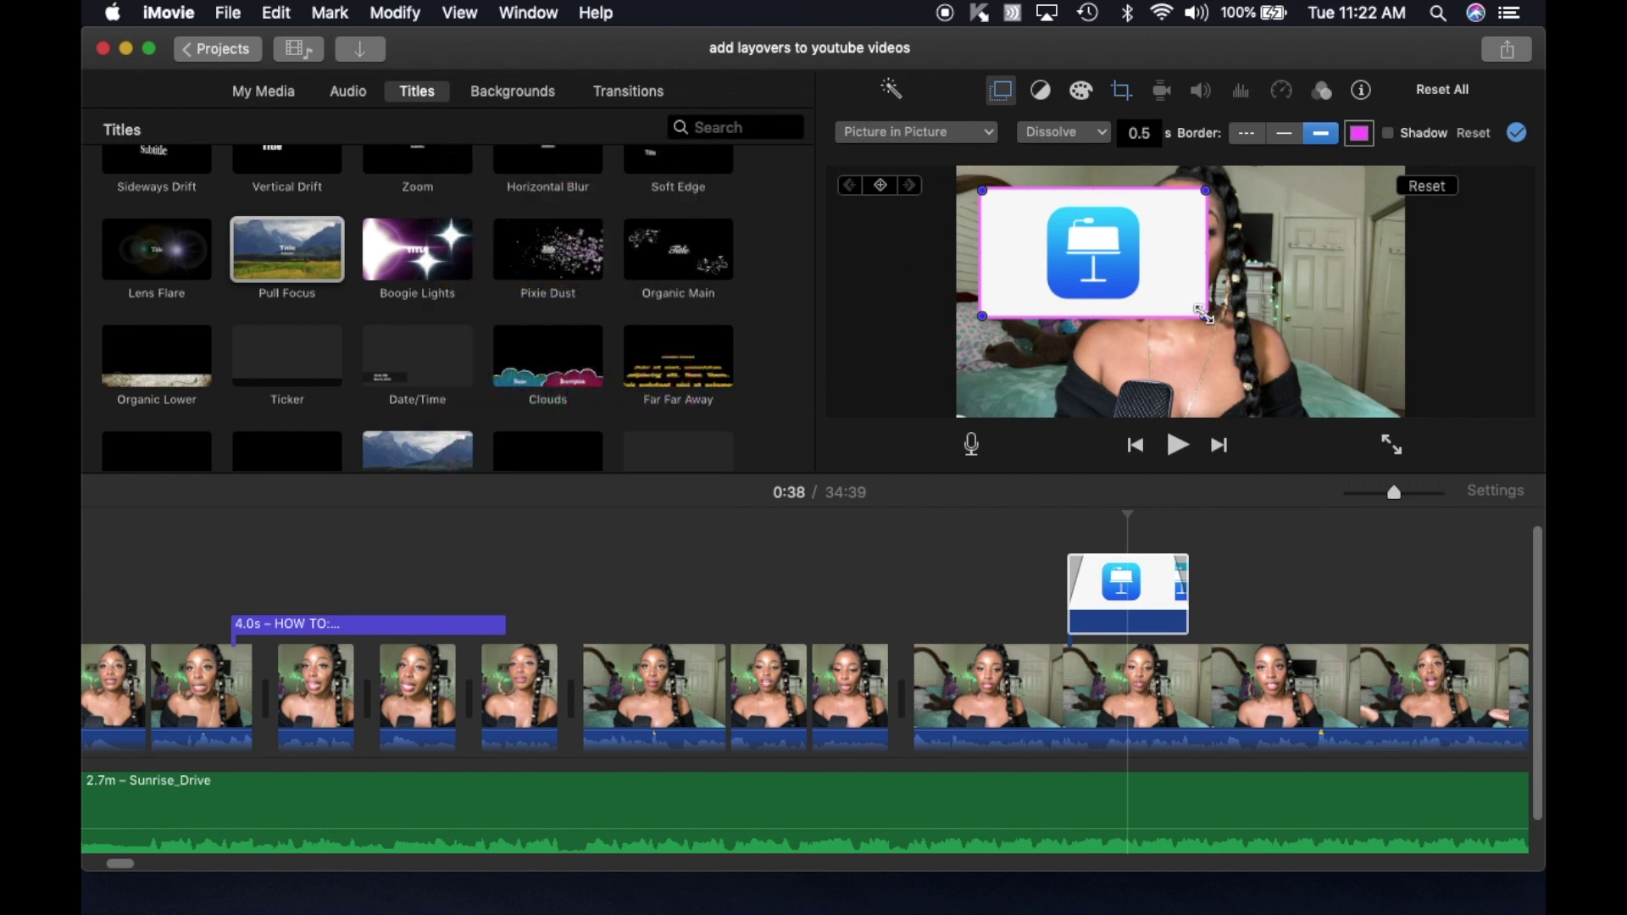
pyautogui.moveTo(1203, 315); pyautogui.dragTo(1041, 241)
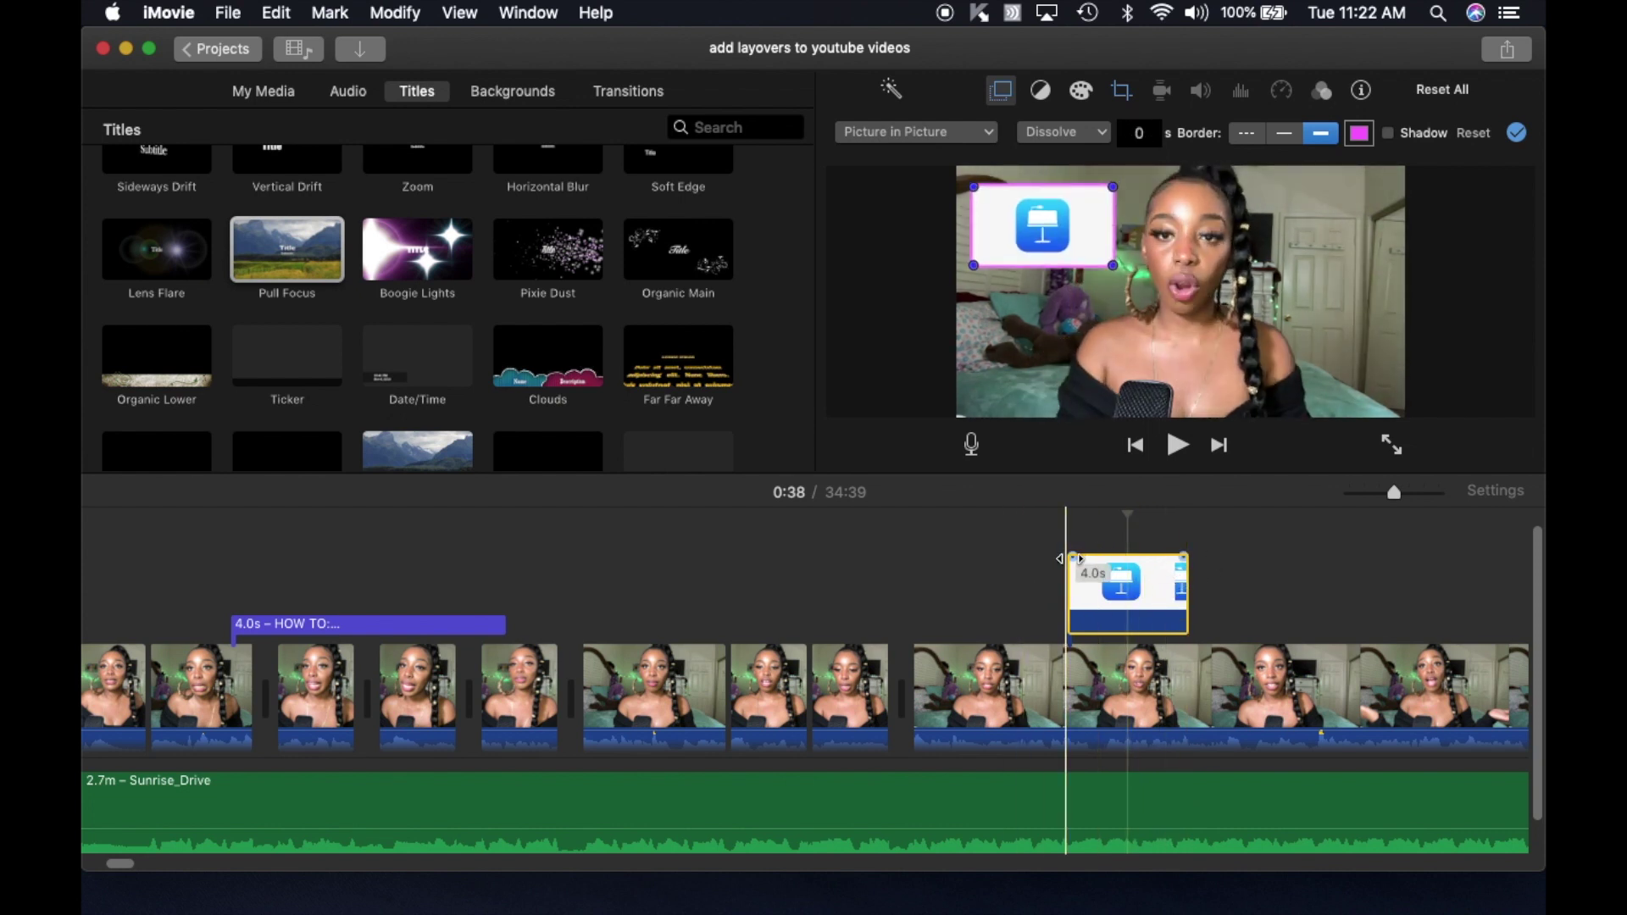
# Step: Set the inset's fade-in to about 0.5 s and preview it from just before the clip
pyautogui.moveTo(1061, 558); pyautogui.dragTo(1076, 559)
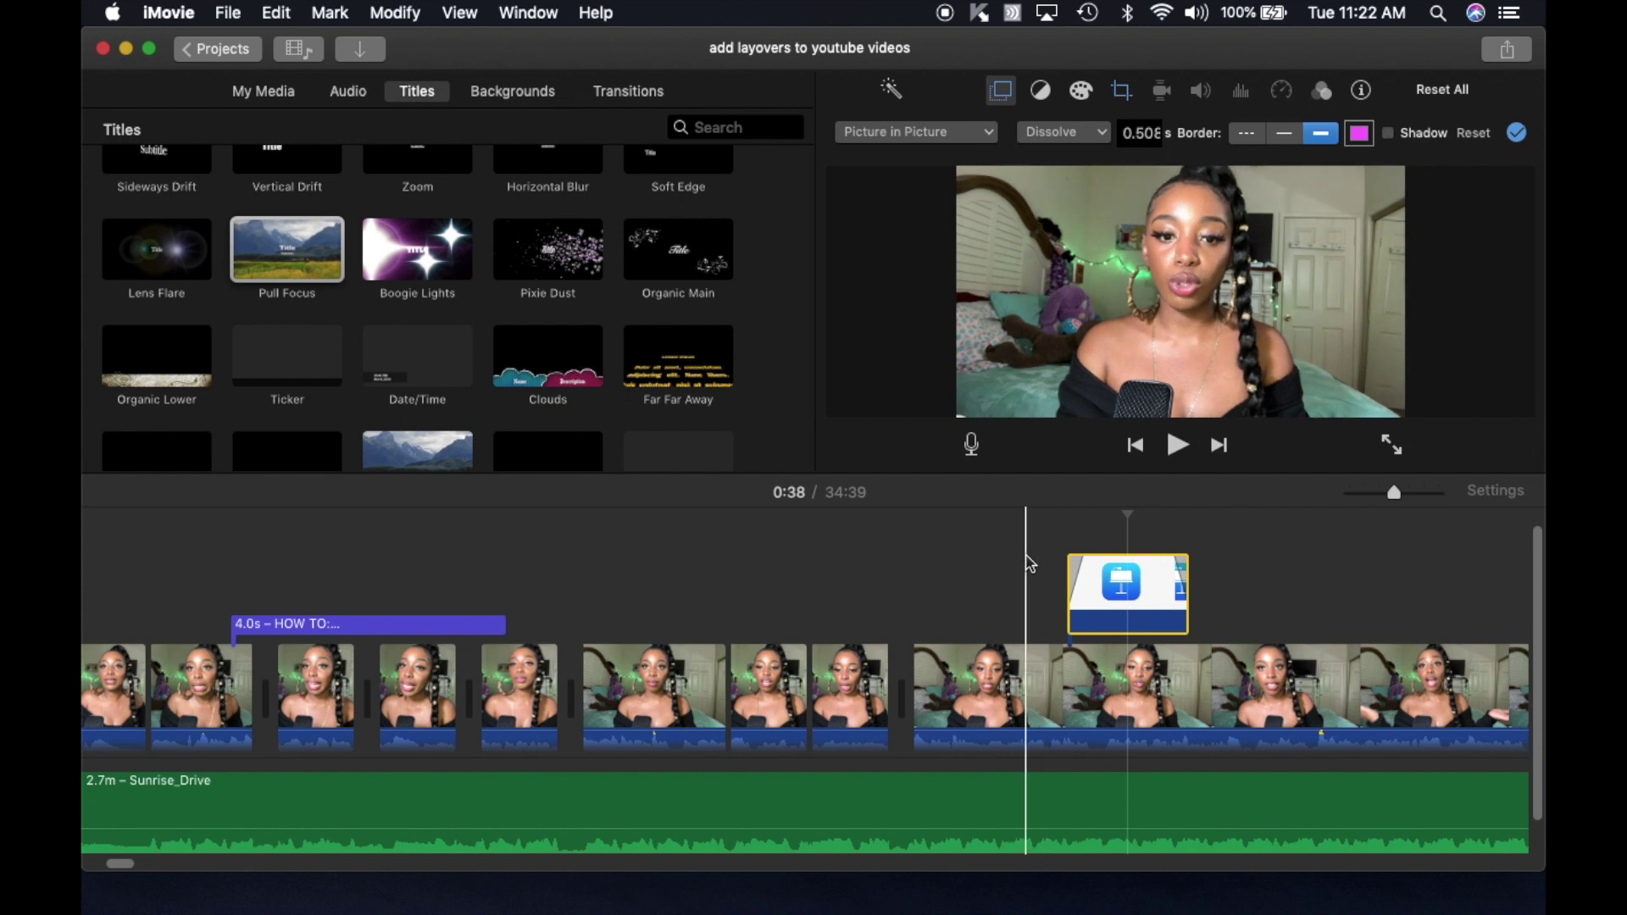
pyautogui.click(1027, 562)
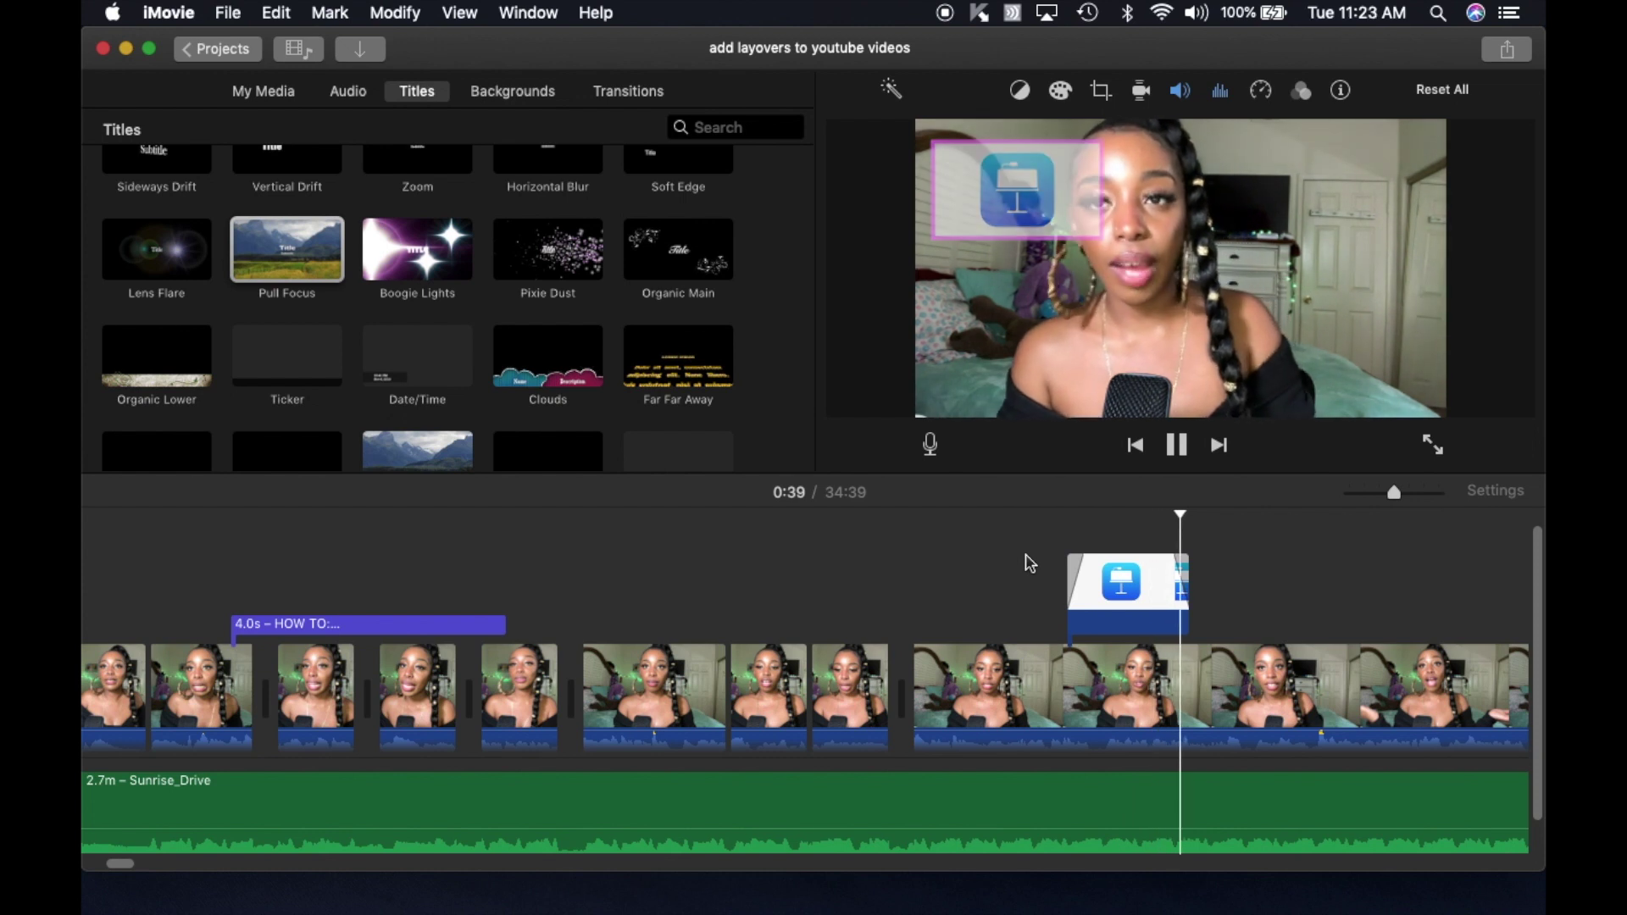
pyautogui.press('space')
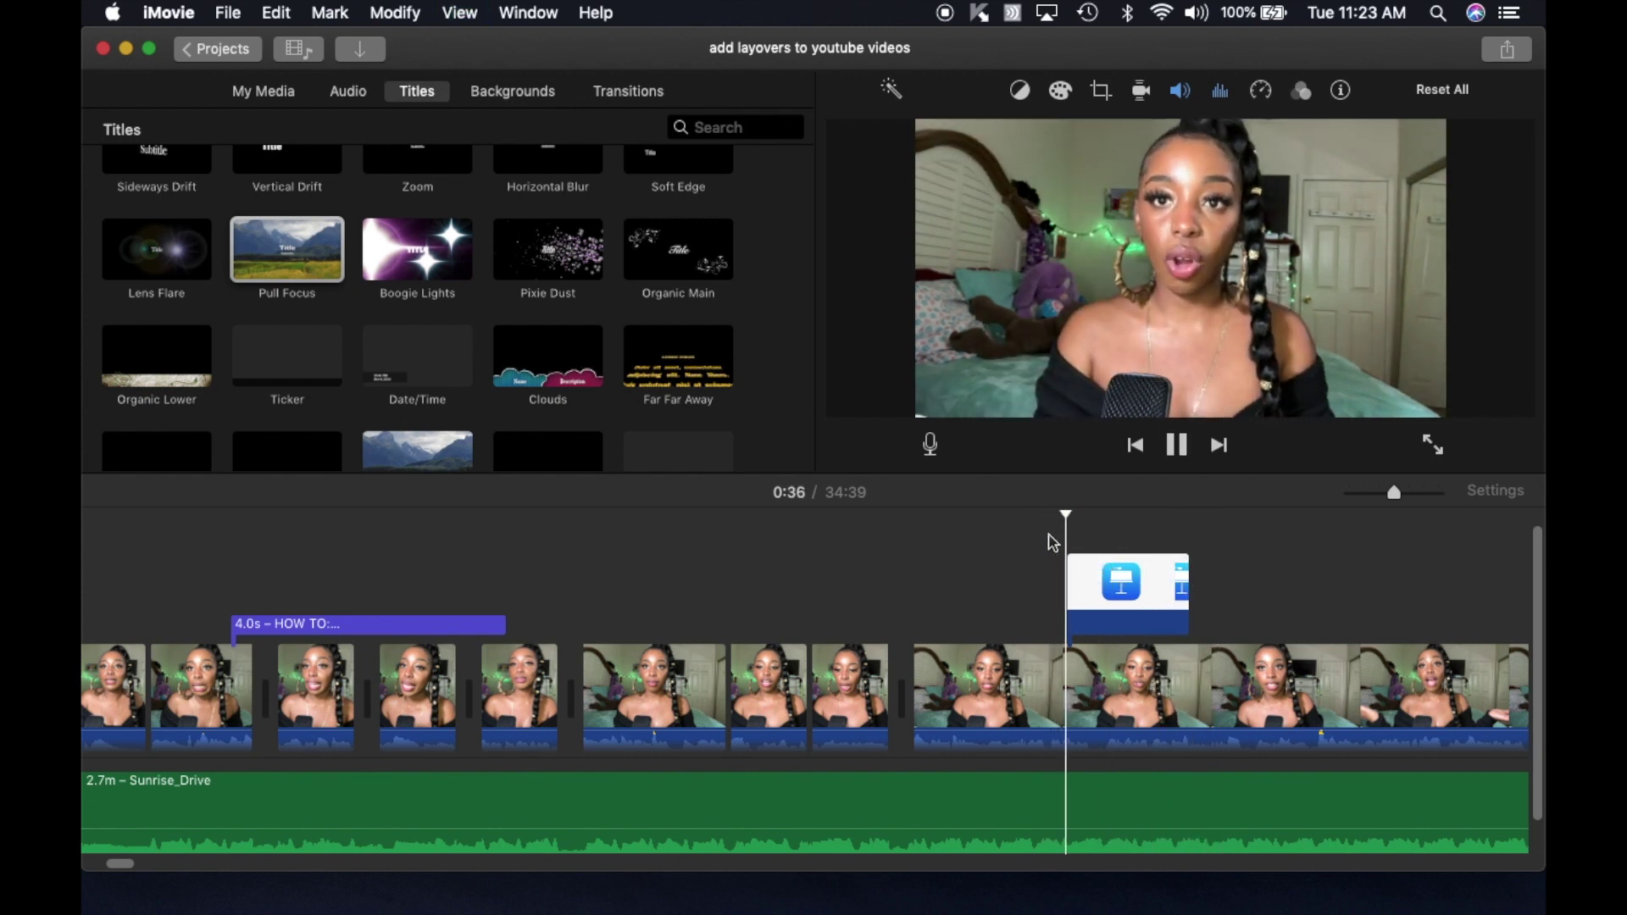
# Step: Lengthen the Keynote overlay clip's fade-in and preview the bordered inset appearing over the video
pyautogui.click(1070, 561)
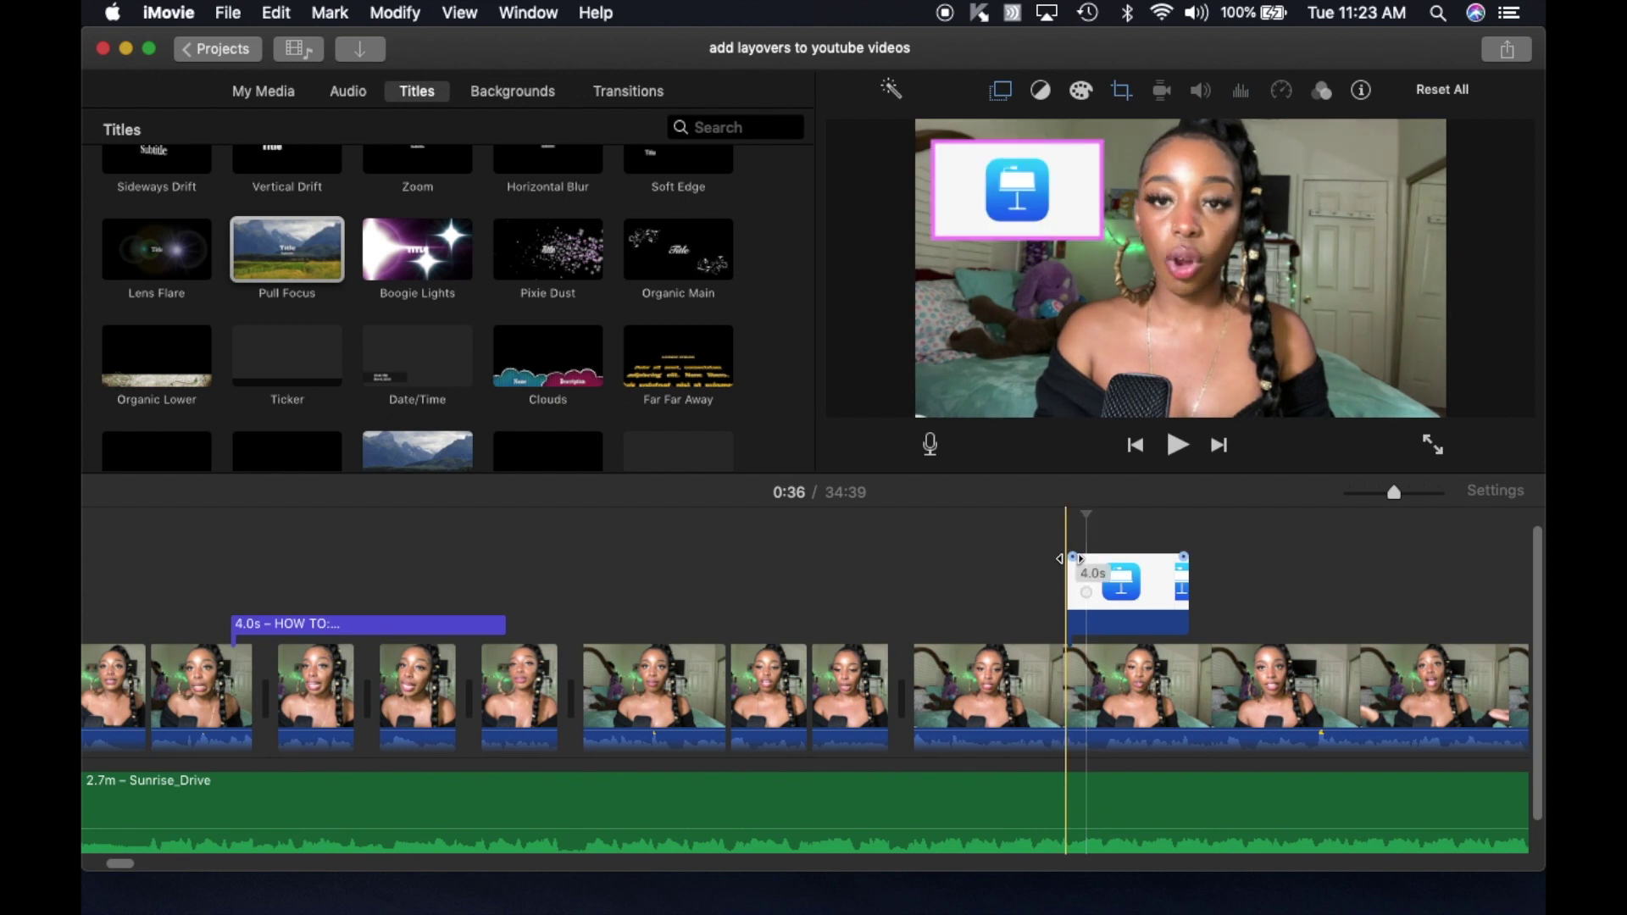
pyautogui.moveTo(1060, 559); pyautogui.dragTo(1087, 560)
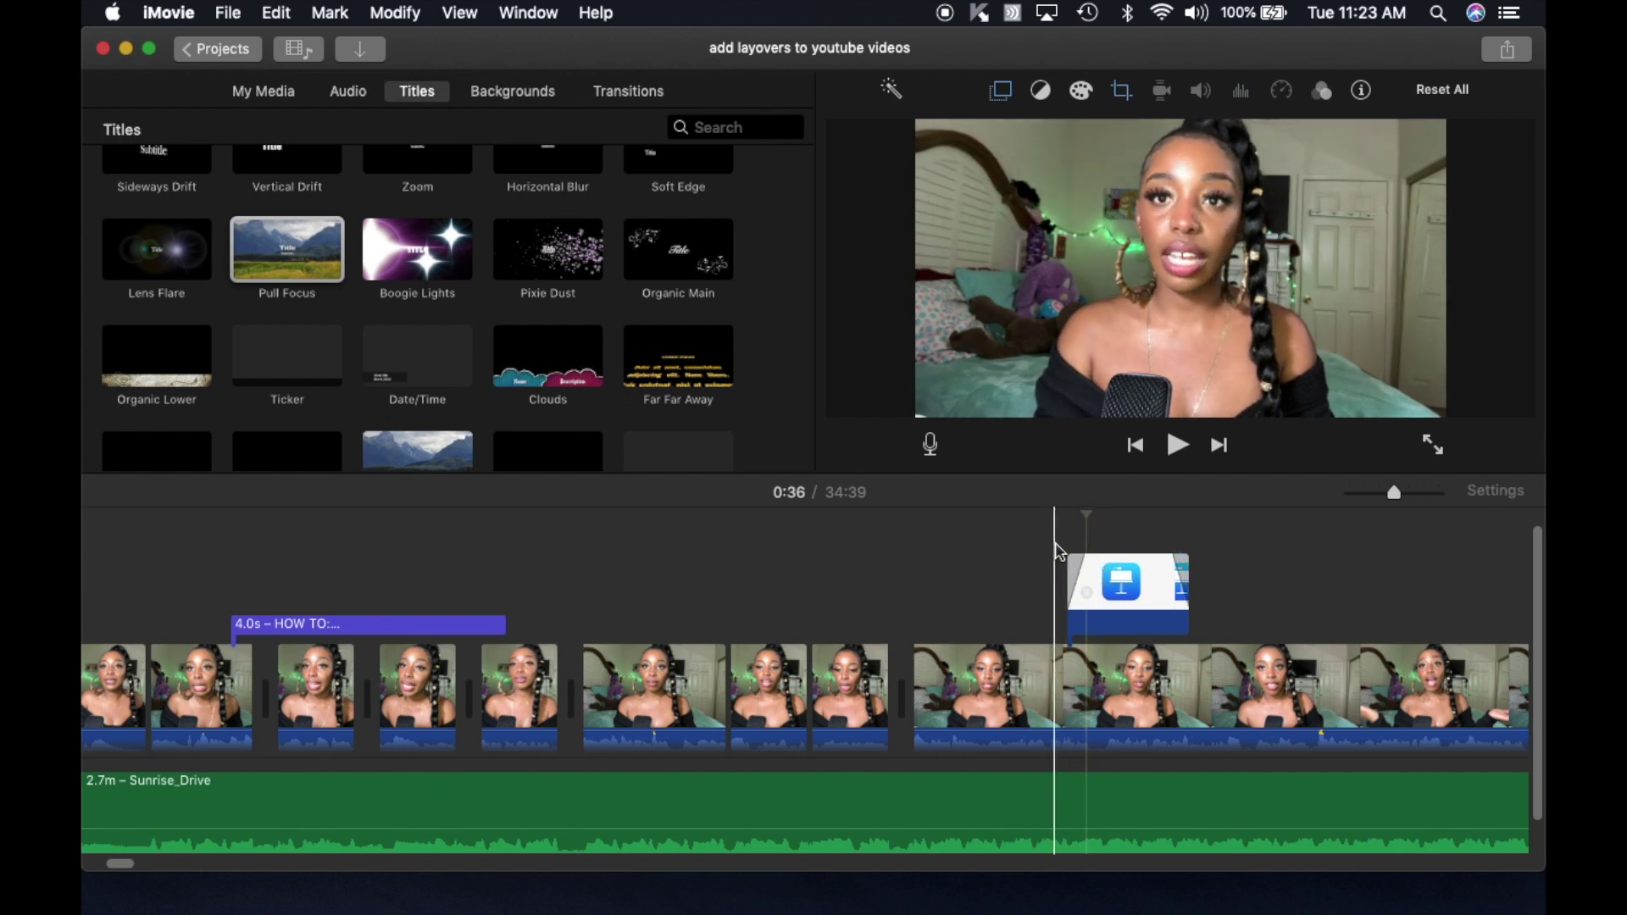
pyautogui.press('space')
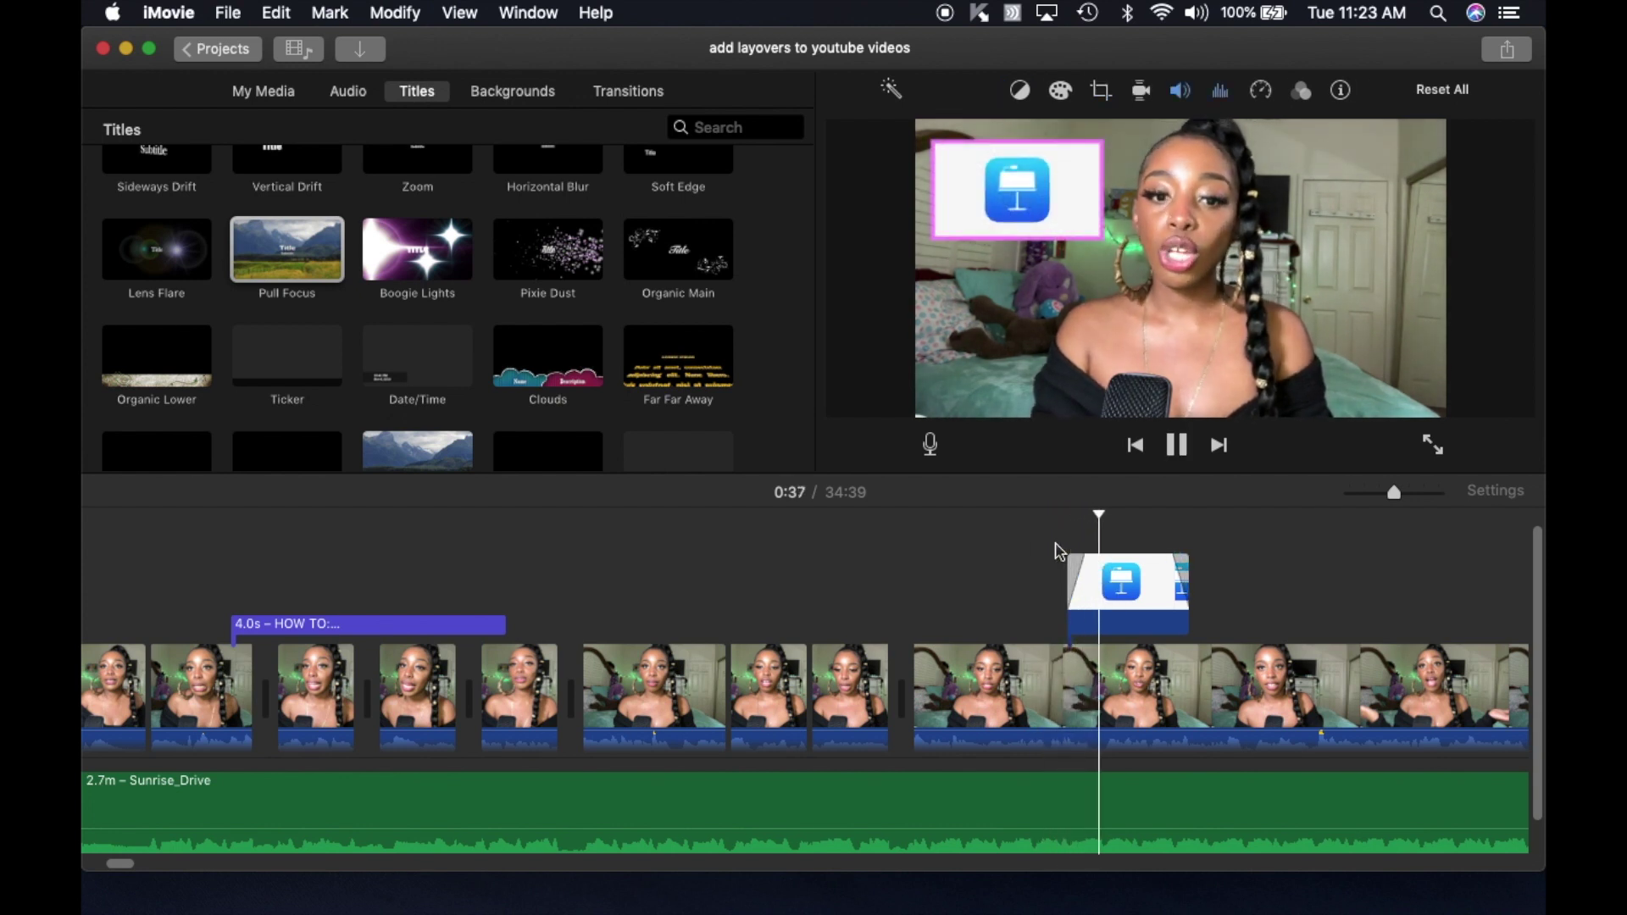